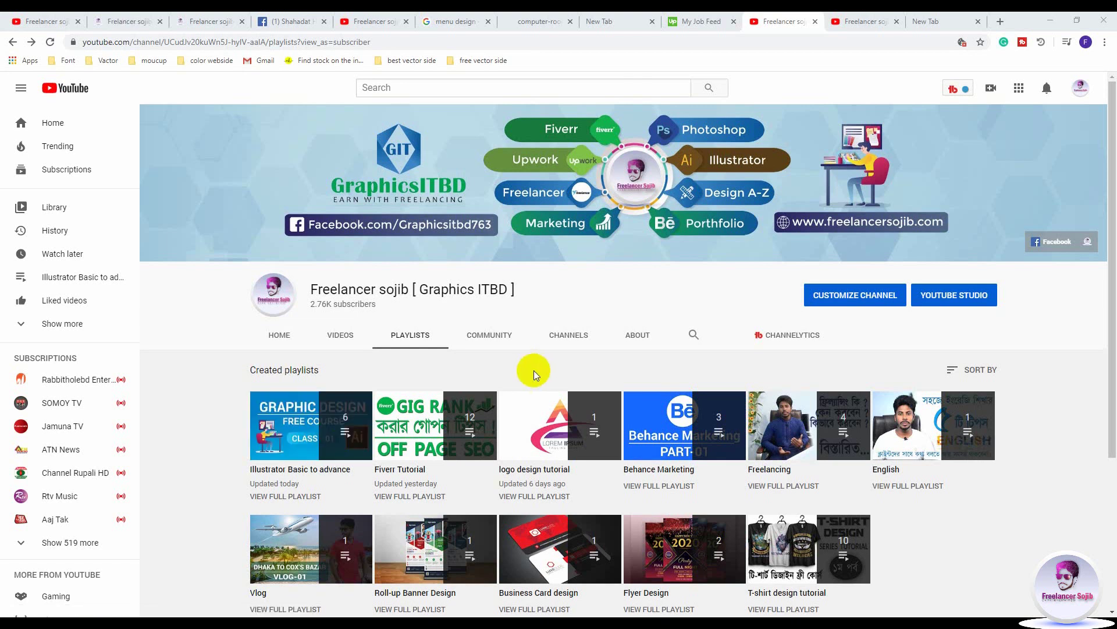
# Step: Open the channel's playlists and start the 'Illustrator Basic to advance' playlist
pyautogui.click(393, 342)
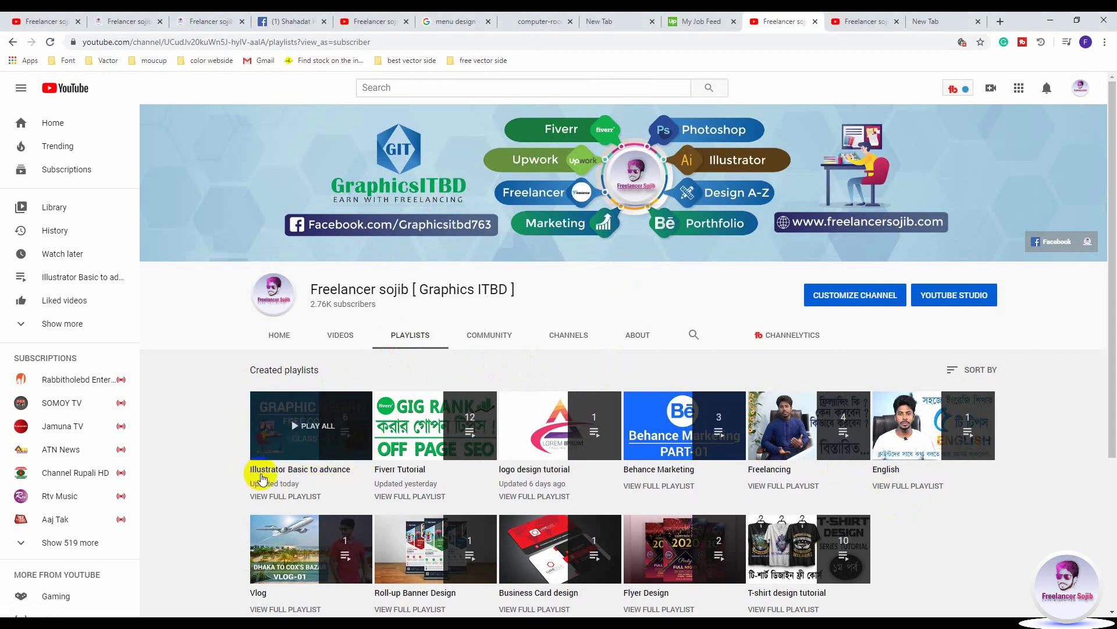
pyautogui.moveTo(310, 425)
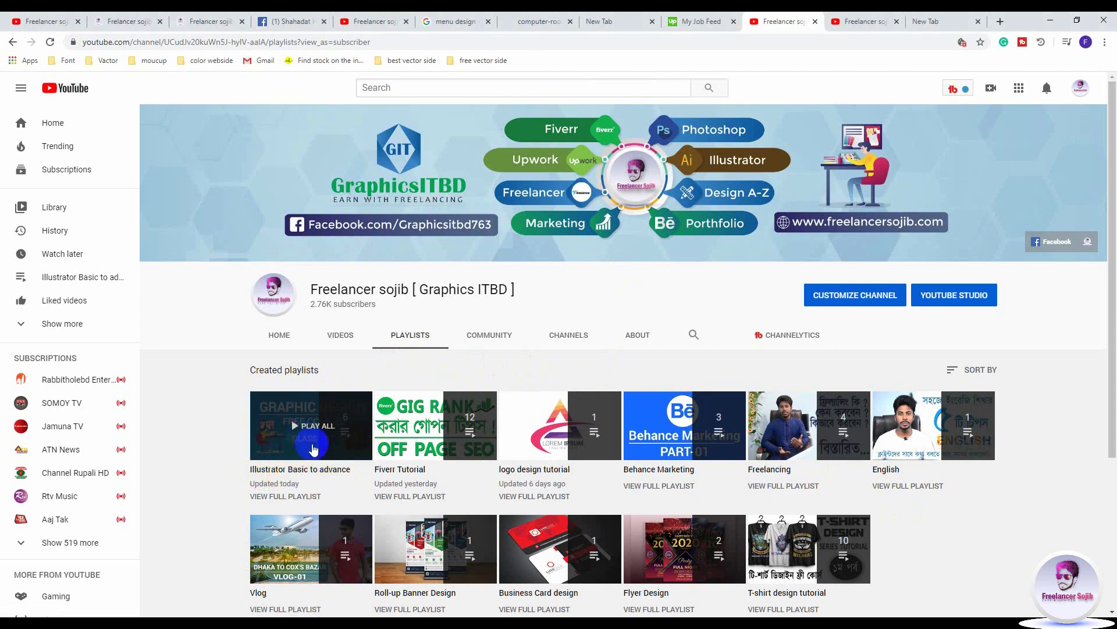
pyautogui.click(319, 429)
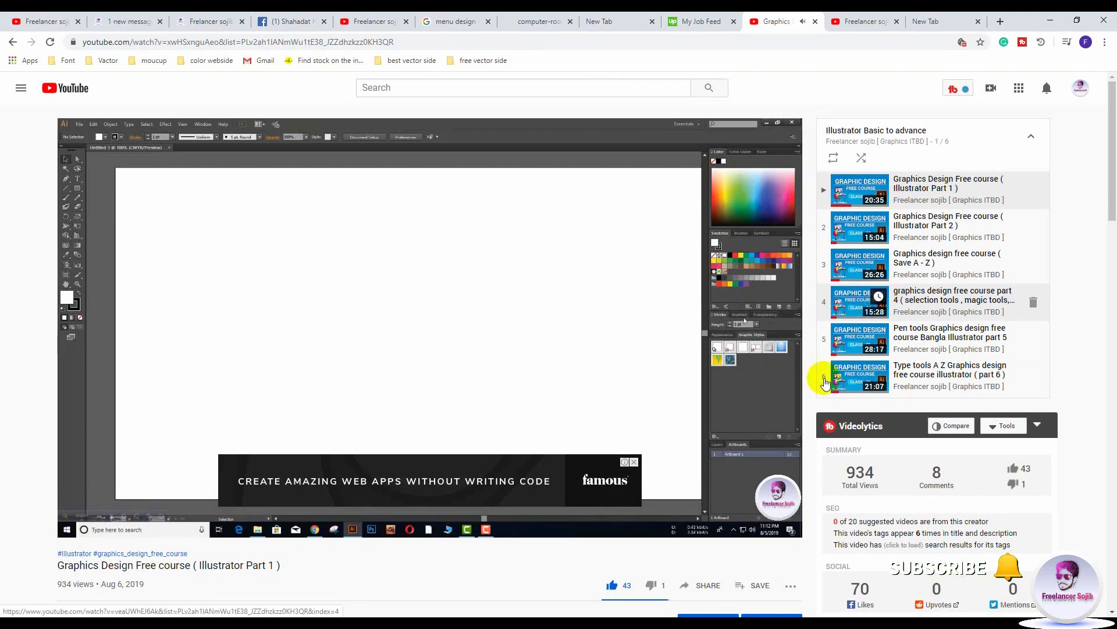
# Step: Scroll the tutorial page down and back up before moving to Illustrator's Untitled-4 document
pyautogui.scroll(-3, 823, 374)
pyautogui.scroll(3, 803, 312)
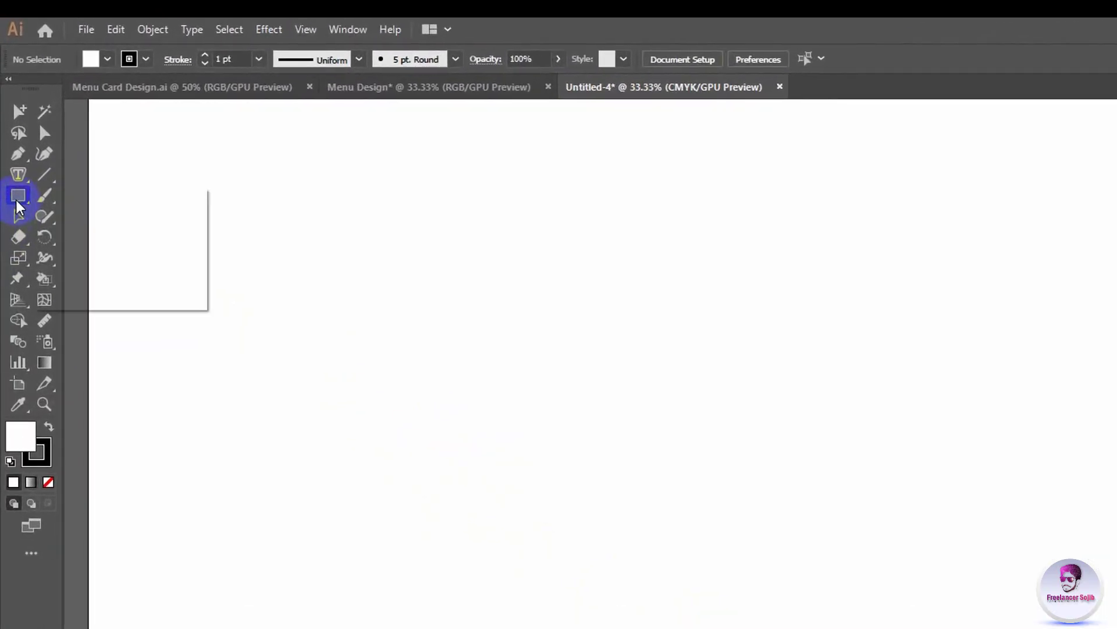
# Step: Choose the Rectangle Tool from the toolbar's shape tools flyout
pyautogui.click(17, 198)
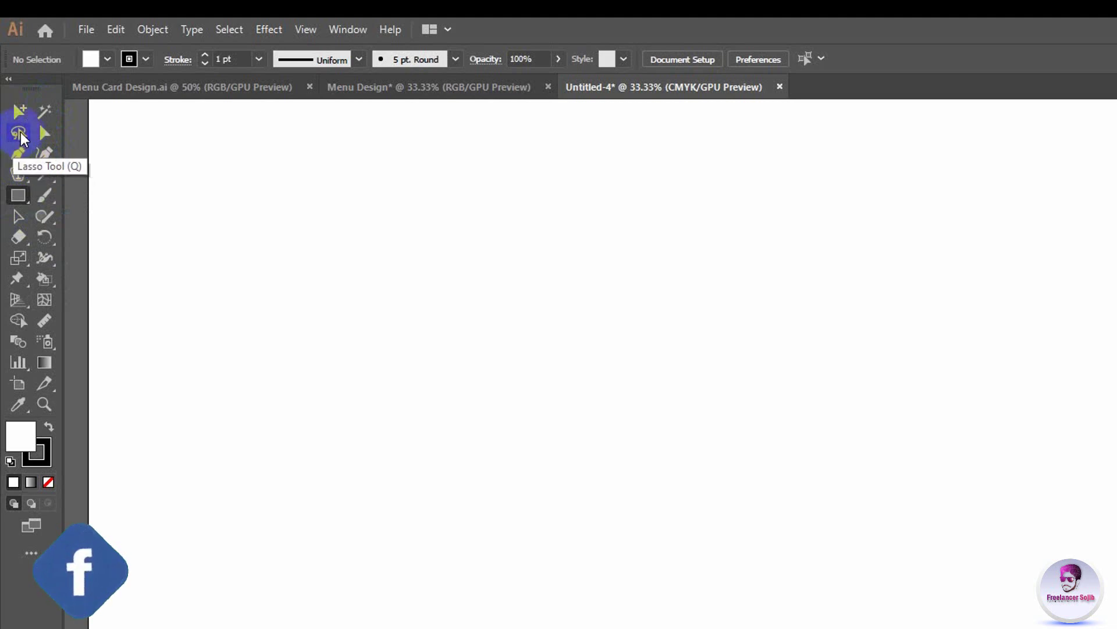
pyautogui.click(19, 197)
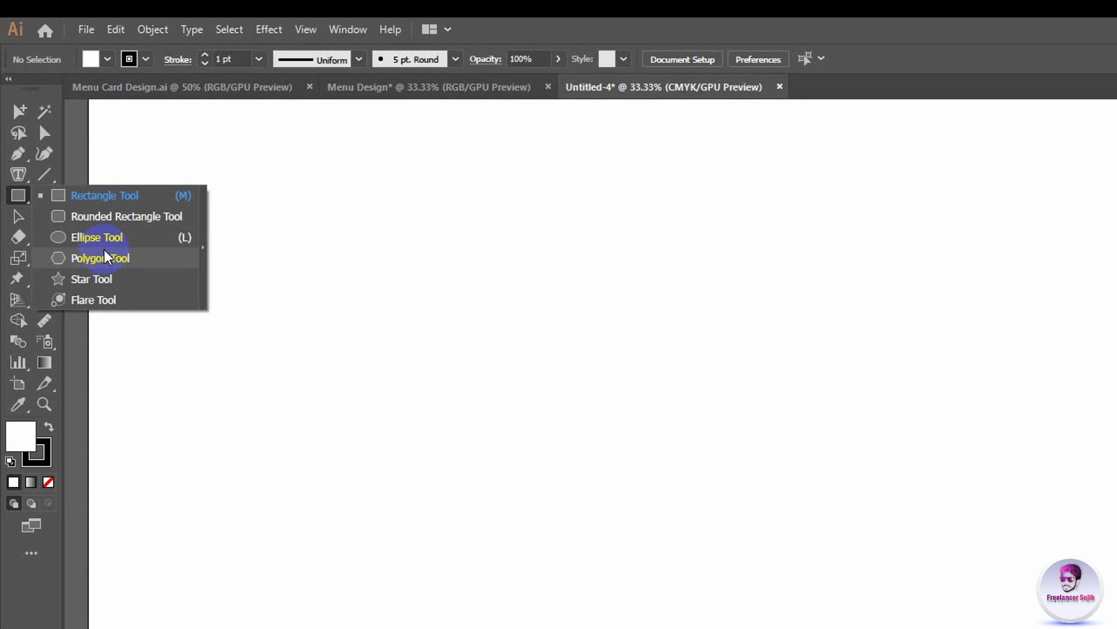
pyautogui.click(9, 125)
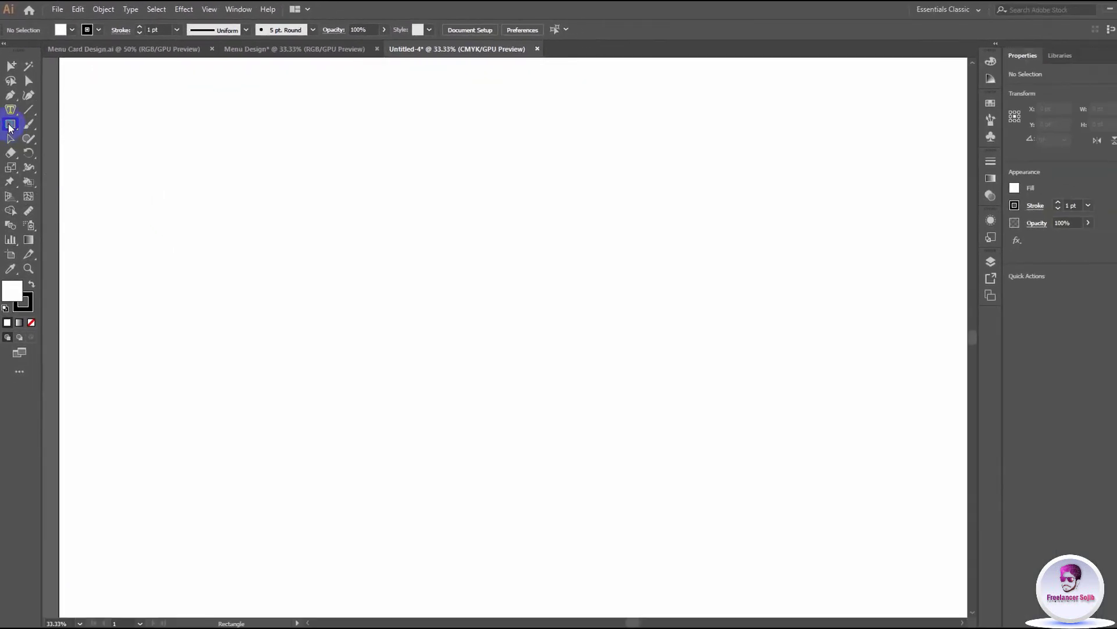
pyautogui.click(11, 124)
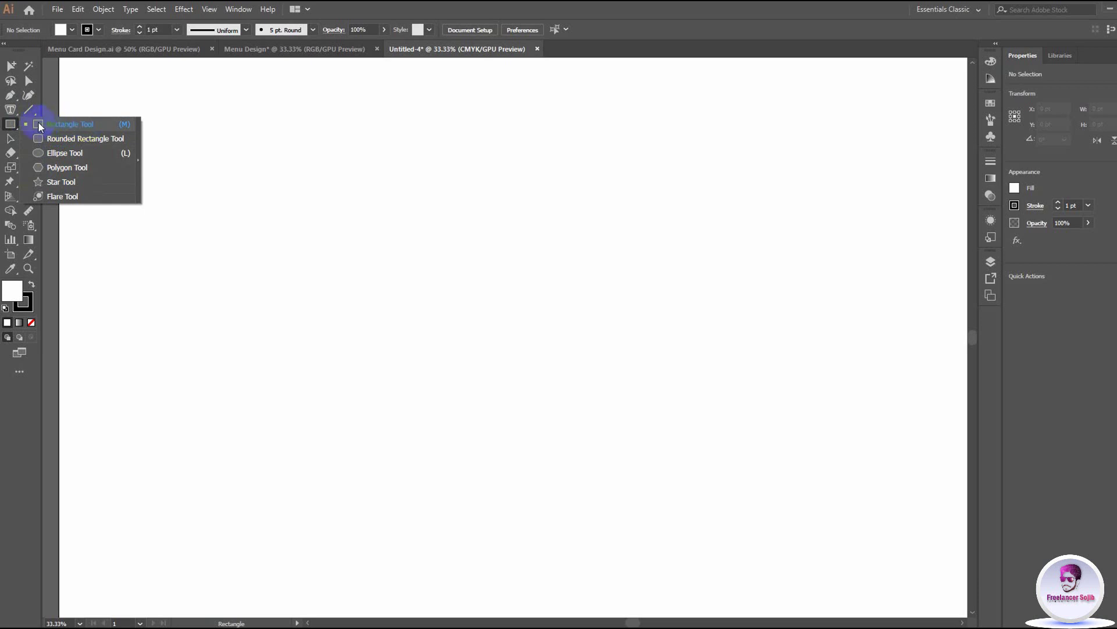
pyautogui.click(80, 125)
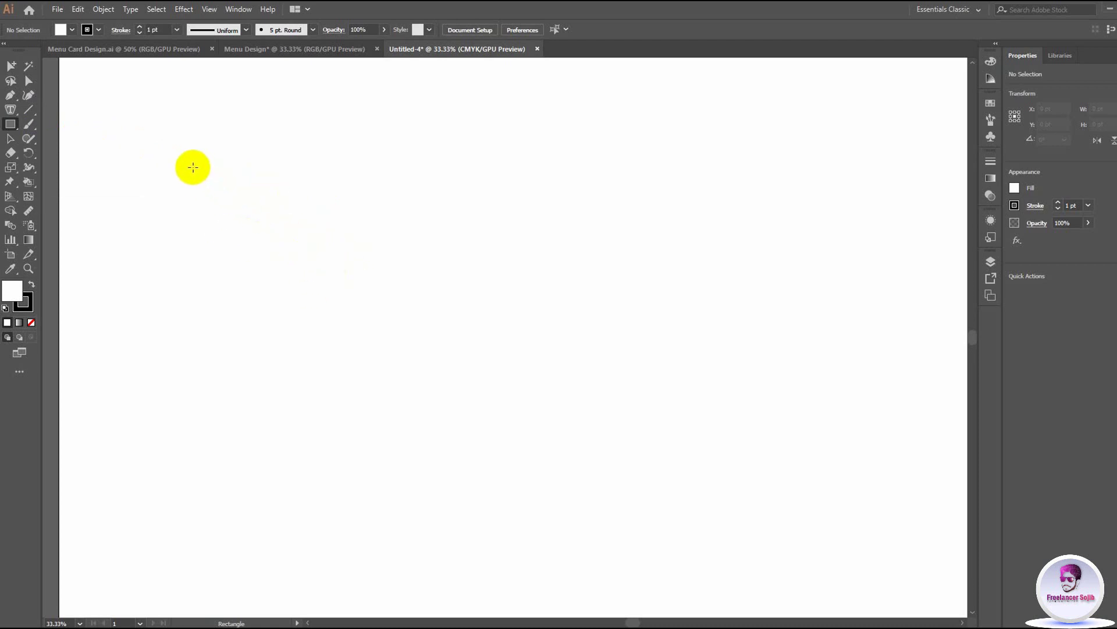
# Step: Draw test rectangles, delete the wrong one, and draw a 984.706 pt square
pyautogui.moveTo(194, 169)
pyautogui.mouseDown()
pyautogui.moveTo(353, 285)
pyautogui.moveTo(250, 190)
pyautogui.moveTo(377, 304)
pyautogui.moveTo(273, 216)
pyautogui.moveTo(522, 394)
pyautogui.moveTo(341, 262)
pyautogui.moveTo(452, 347)
pyautogui.moveTo(252, 178)
pyautogui.moveTo(402, 309)
pyautogui.moveTo(265, 187)
pyautogui.moveTo(434, 355)
pyautogui.moveTo(584, 297)
pyautogui.moveTo(389, 344)
pyautogui.moveTo(535, 330)
pyautogui.moveTo(490, 385)
pyautogui.mouseUp()
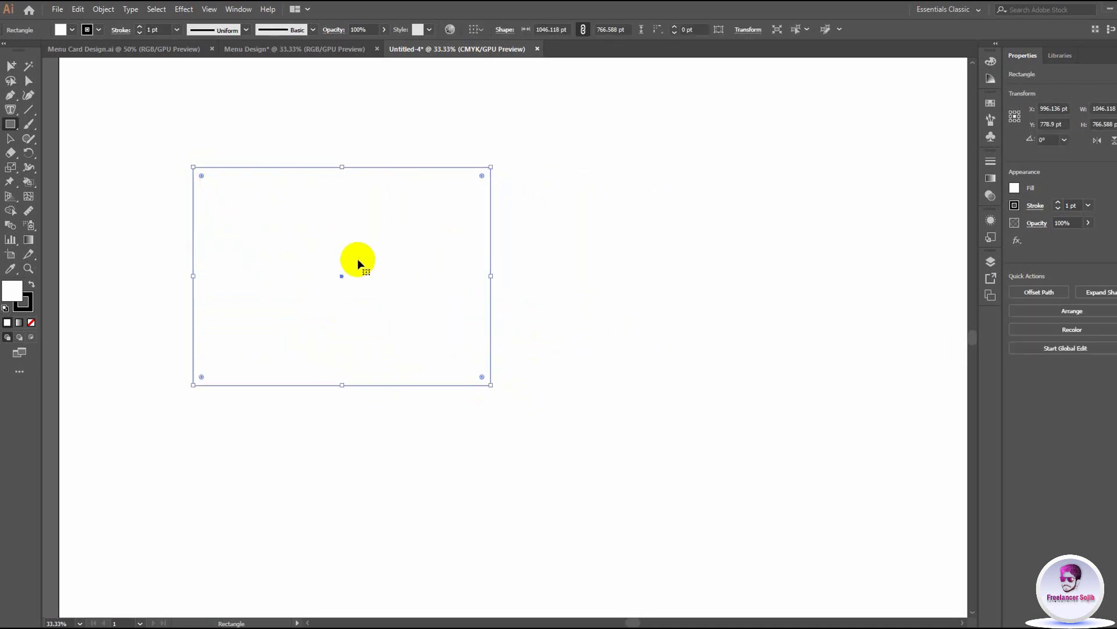
pyautogui.hotkey('ctrl', 'shift', 'a')
pyautogui.moveTo(14, 128); pyautogui.dragTo(61, 131)
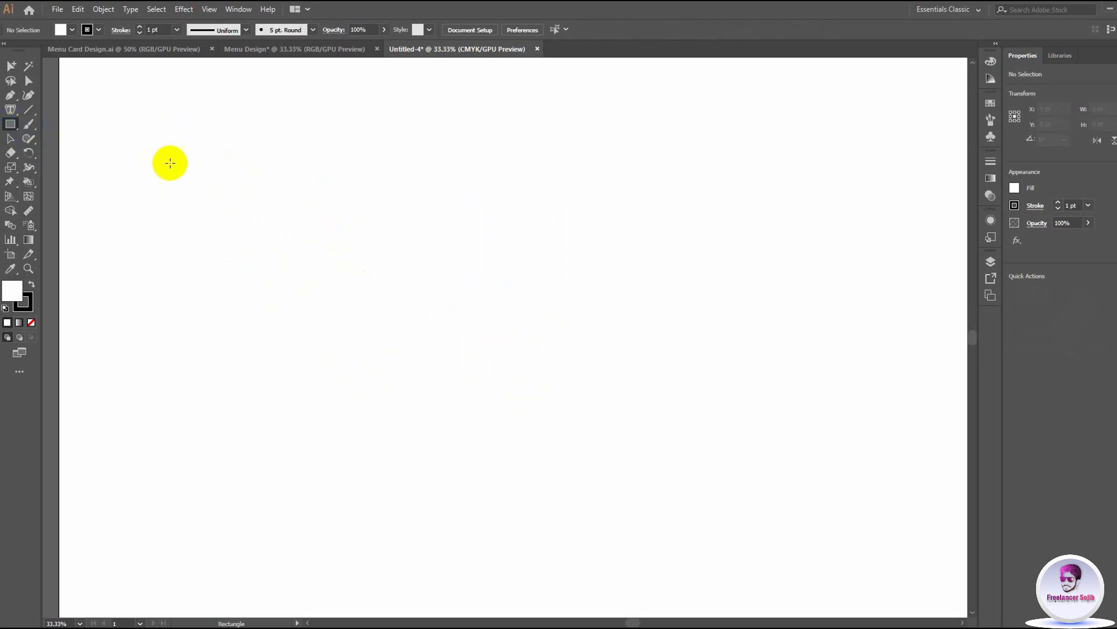
pyautogui.moveTo(196, 139)
pyautogui.mouseDown()
pyautogui.moveTo(221, 169)
pyautogui.moveTo(372, 260)
pyautogui.moveTo(260, 200)
pyautogui.moveTo(434, 320)
pyautogui.moveTo(425, 342)
pyautogui.moveTo(374, 296)
pyautogui.moveTo(626, 391)
pyautogui.moveTo(526, 323)
pyautogui.moveTo(552, 317)
pyautogui.moveTo(484, 267)
pyautogui.moveTo(524, 294)
pyautogui.mouseUp()
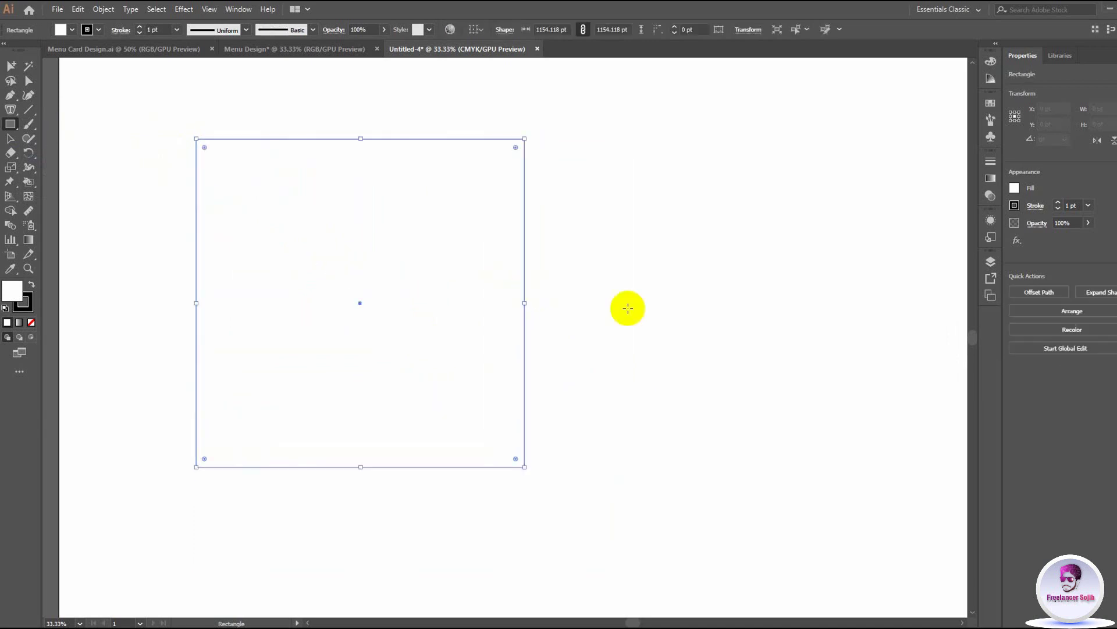
pyautogui.press('Delete')
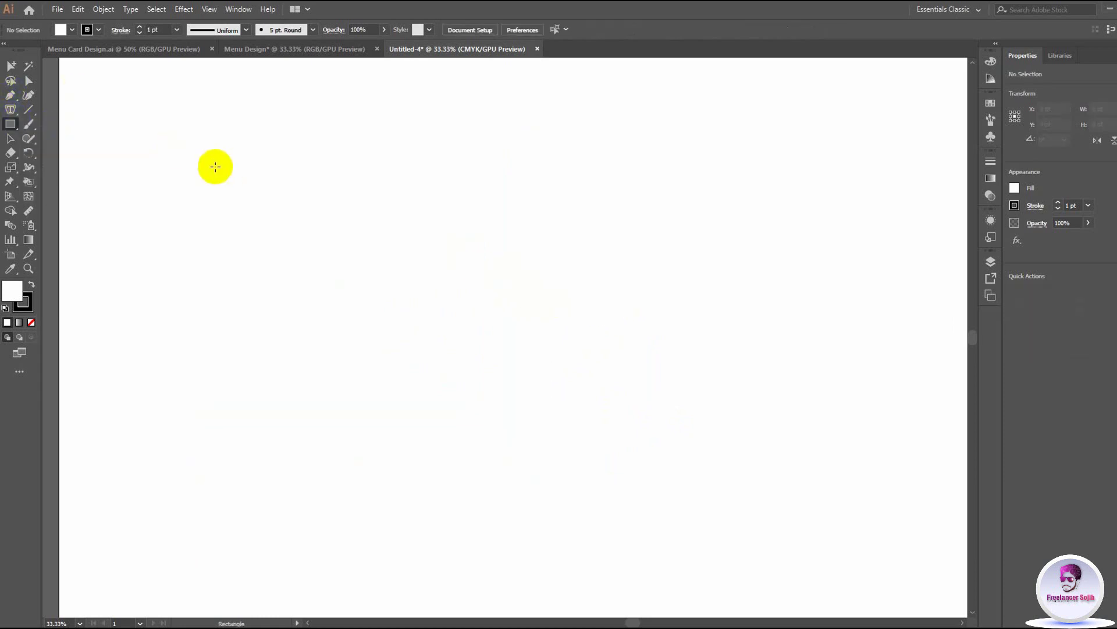
pyautogui.moveTo(180, 169); pyautogui.dragTo(460, 350)
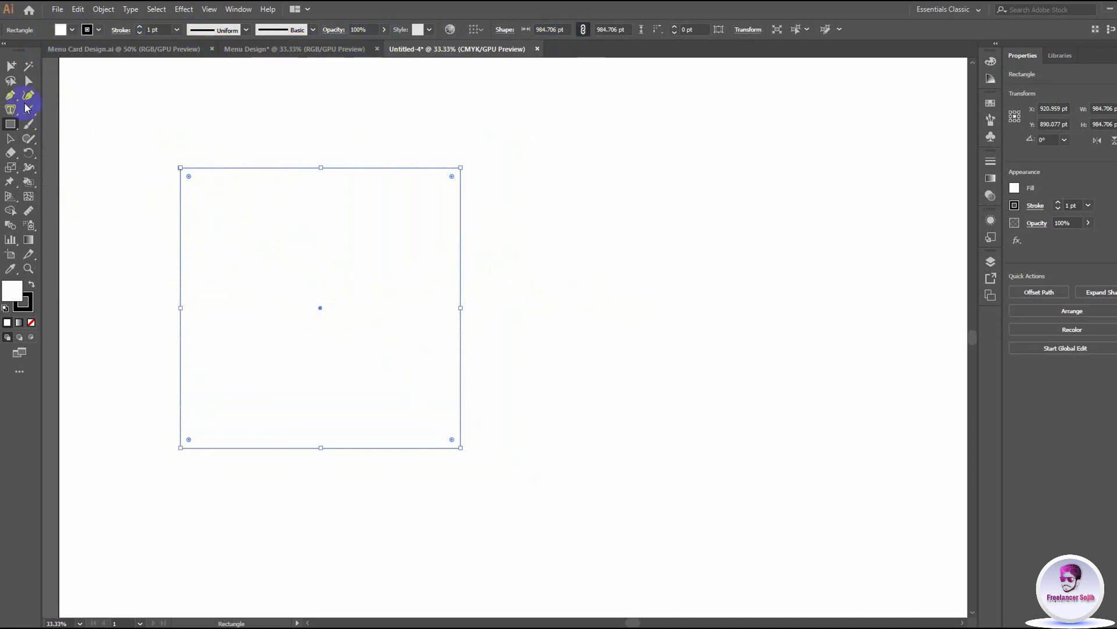
# Step: Move the square toward the middle of the artboard and deselect it
pyautogui.click(9, 141)
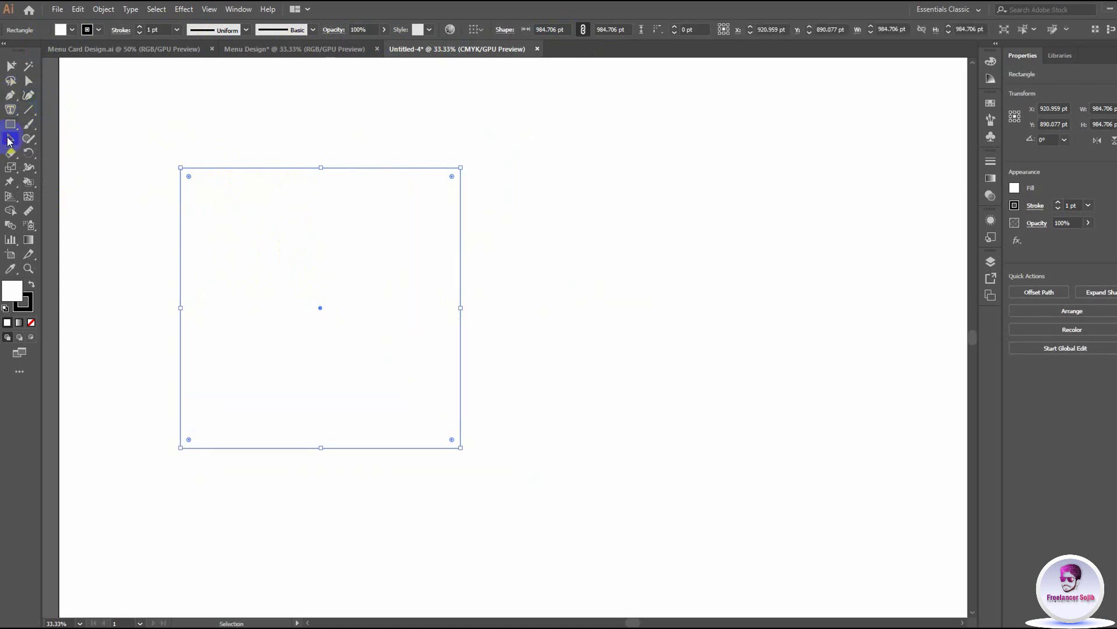
pyautogui.click(392, 123)
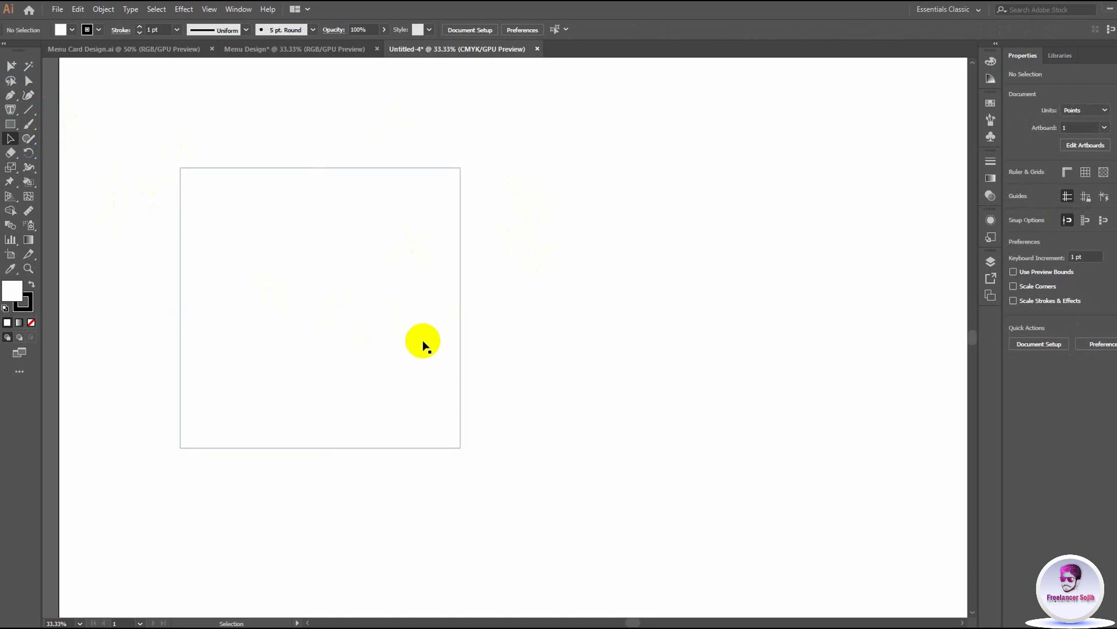
pyautogui.moveTo(312, 342); pyautogui.dragTo(279, 336)
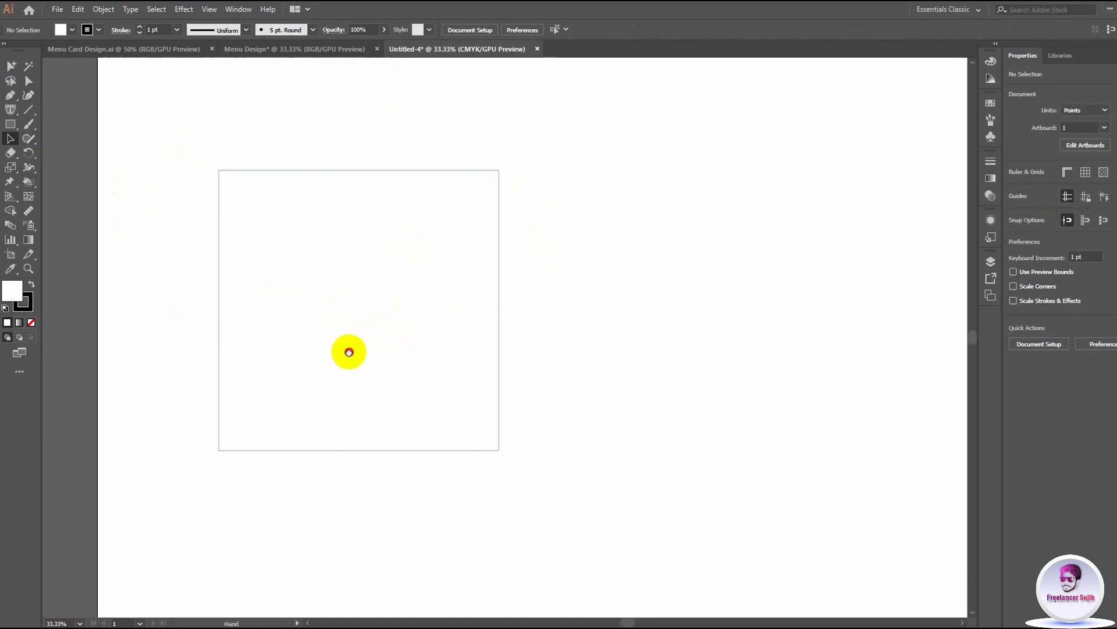
pyautogui.click(272, 162)
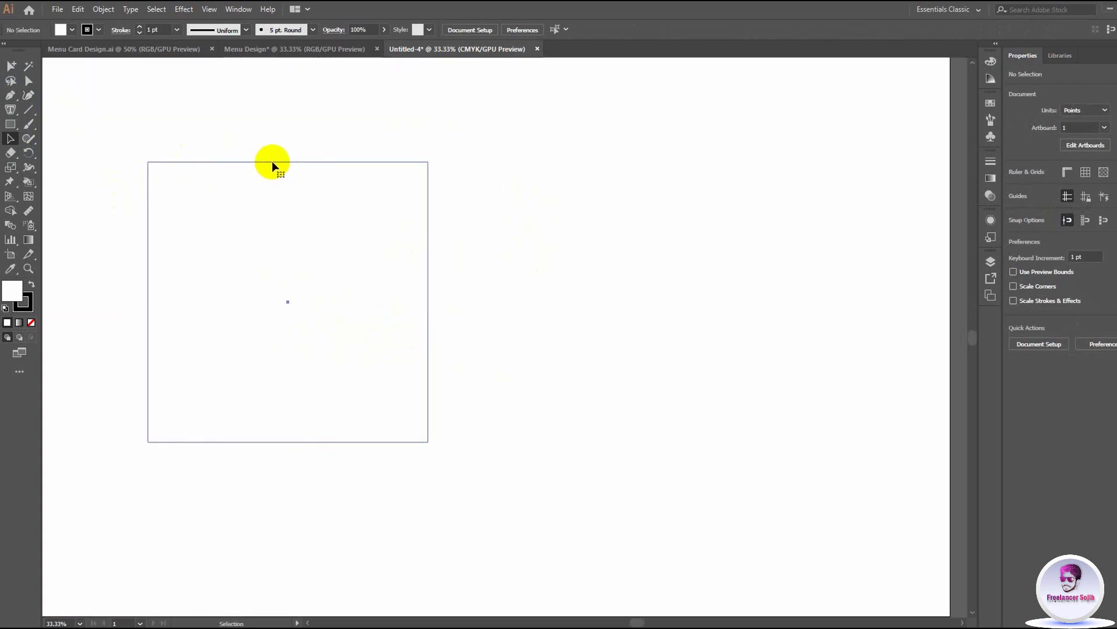
pyautogui.moveTo(273, 162); pyautogui.dragTo(476, 170)
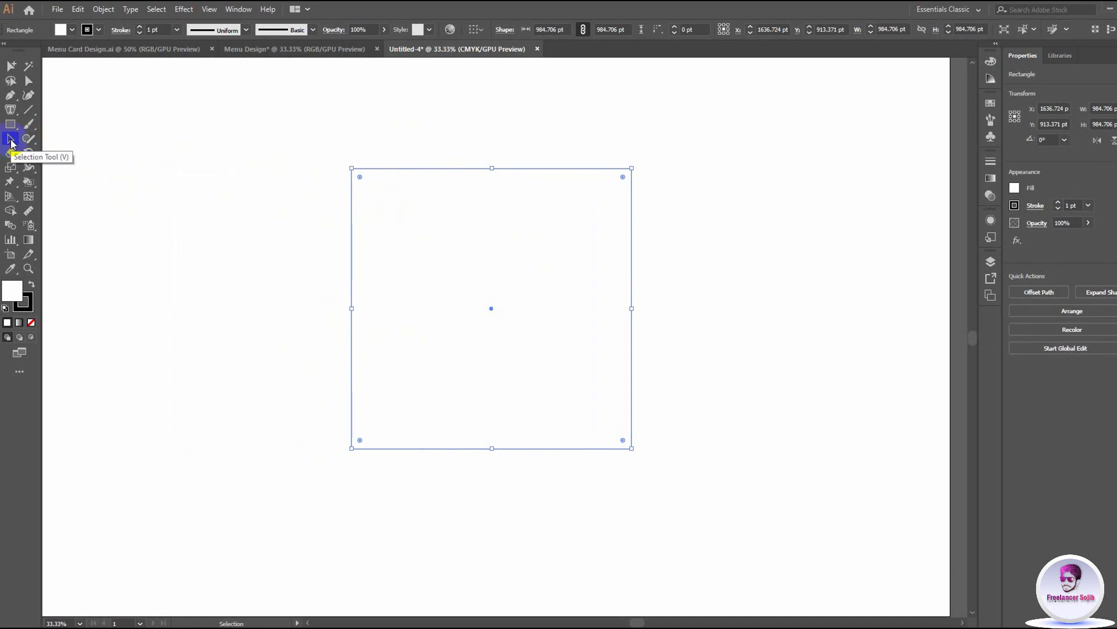
pyautogui.click(201, 187)
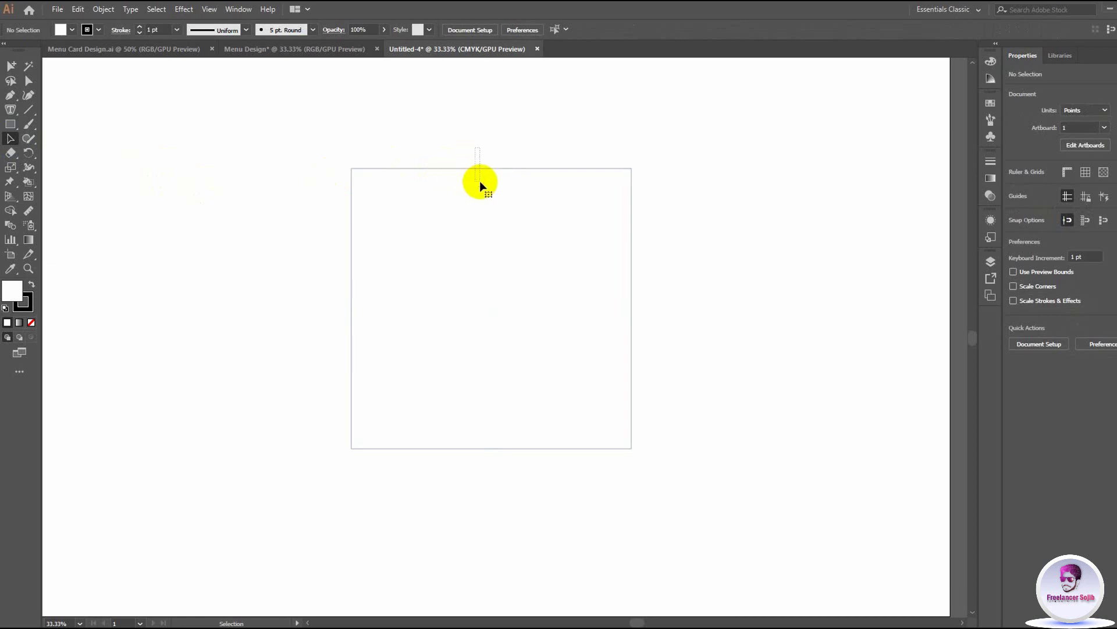
pyautogui.click(473, 173)
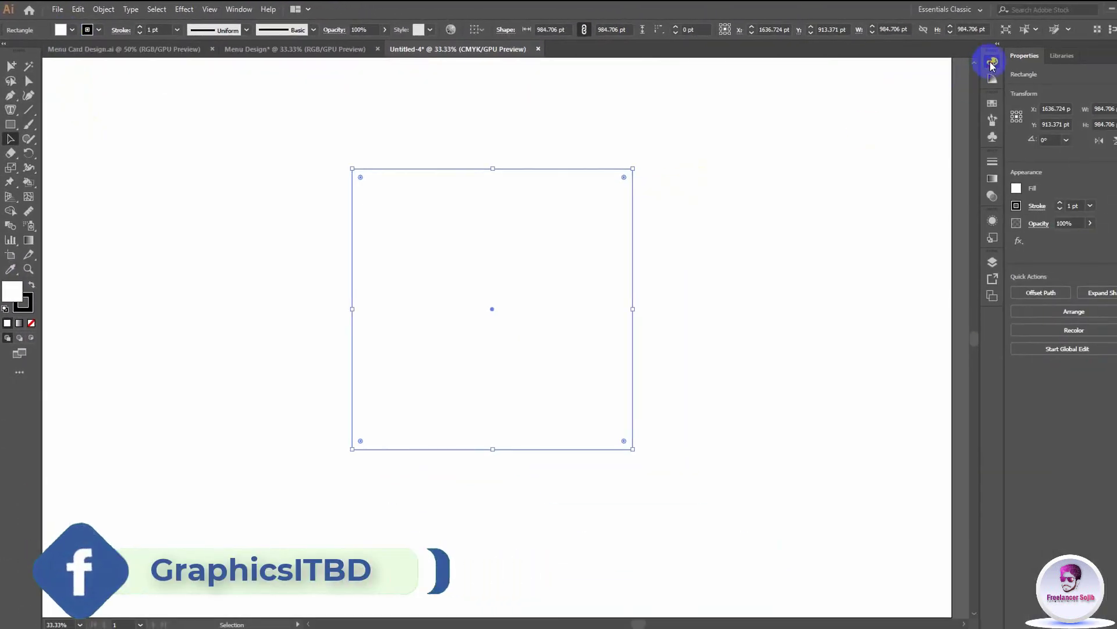
pyautogui.click(993, 61)
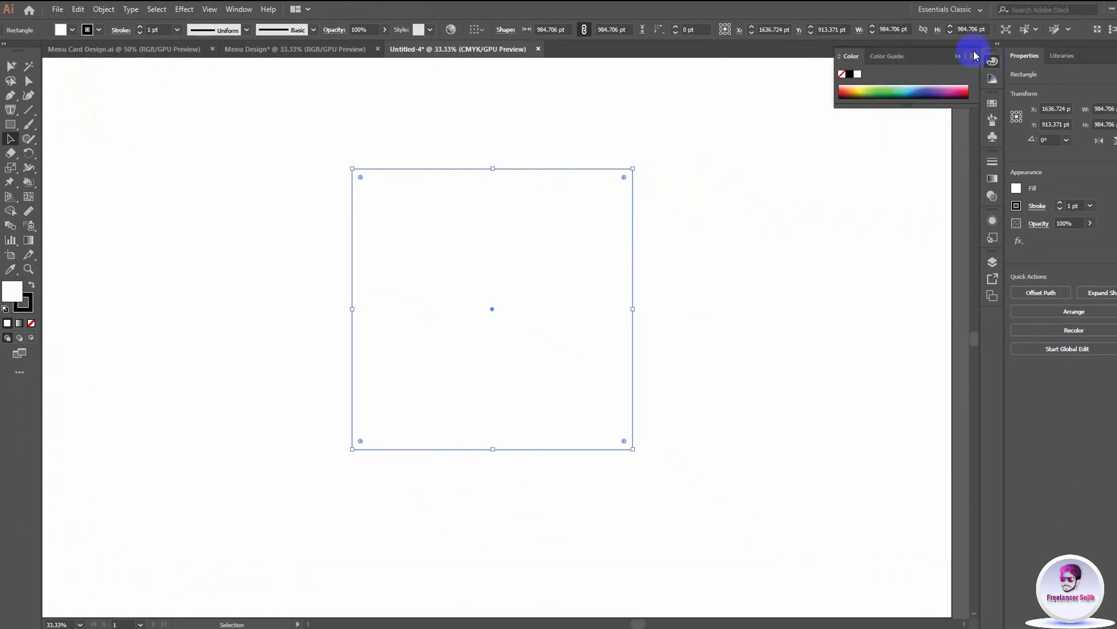
pyautogui.click(991, 61)
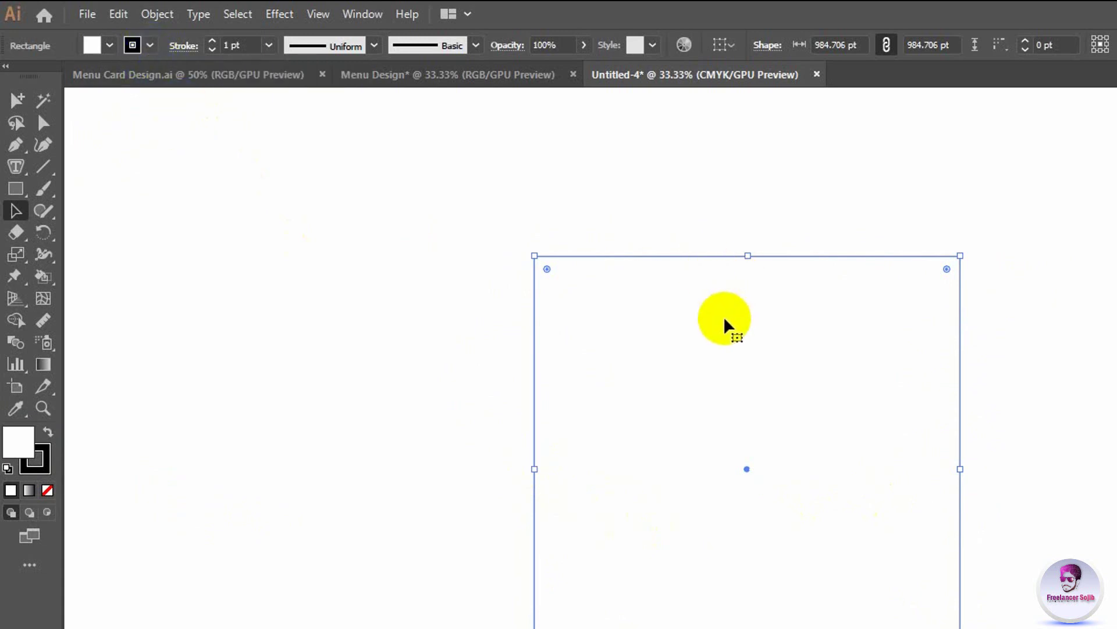
# Step: Try yellow and magenta fills on the square, settle on solid red, then deselect
pyautogui.click(108, 46)
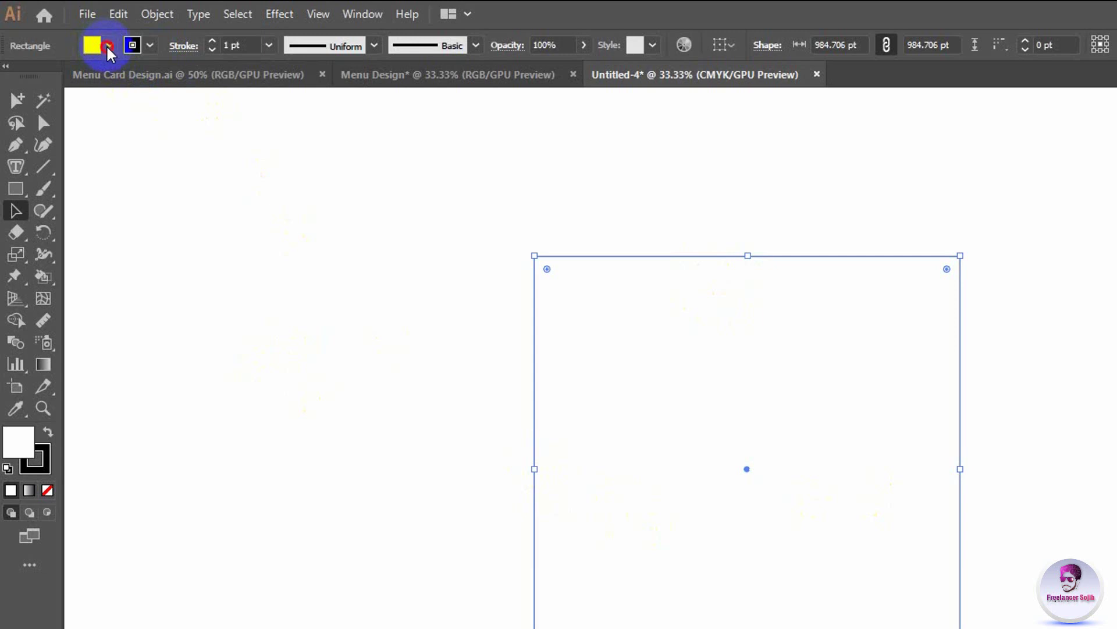
pyautogui.click(109, 46)
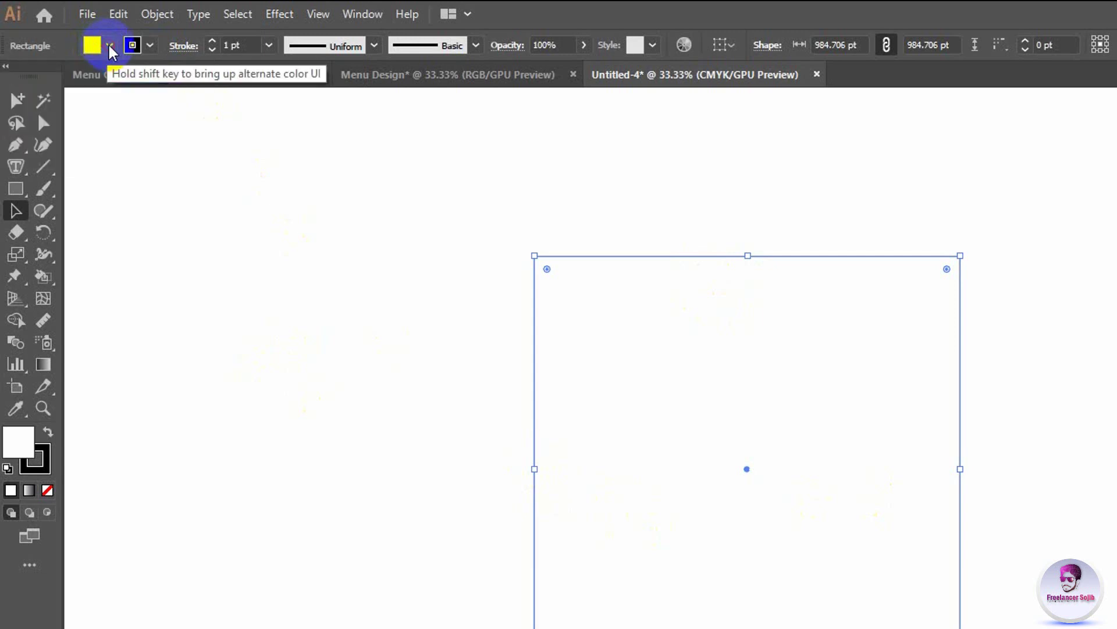
pyautogui.click(109, 46)
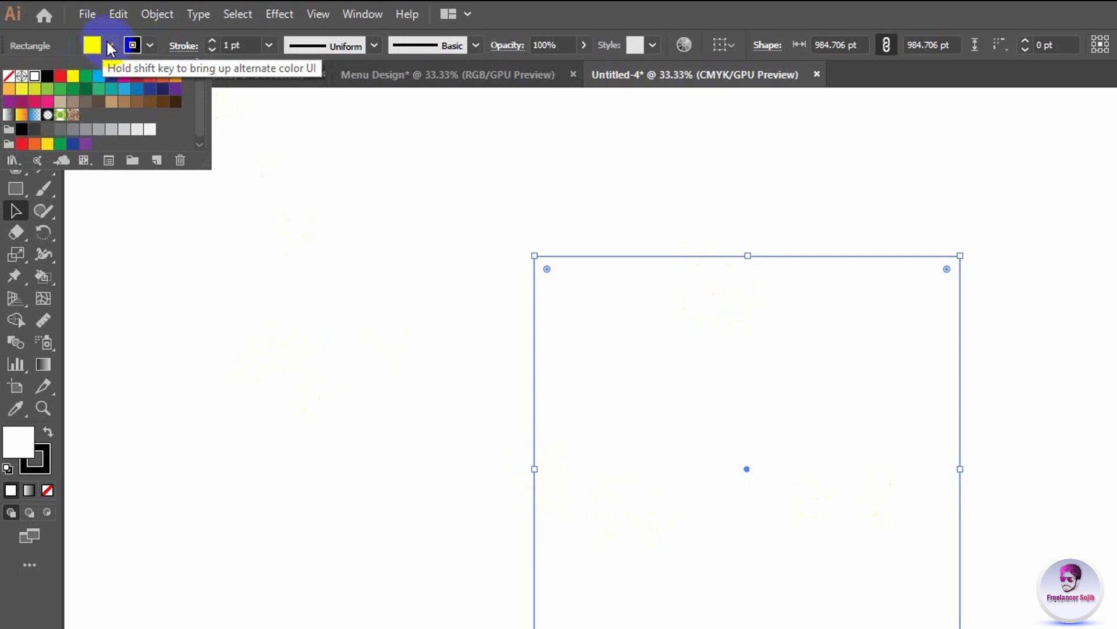
pyautogui.click(111, 47)
pyautogui.click(34, 75)
pyautogui.click(58, 82)
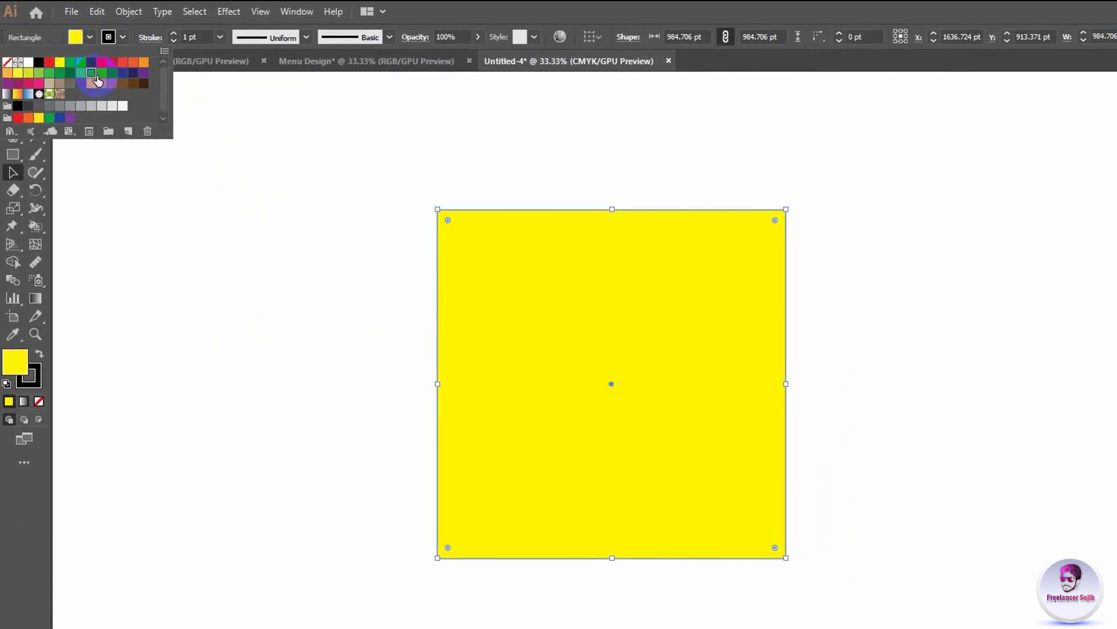
pyautogui.click(96, 80)
pyautogui.click(122, 61)
pyautogui.click(81, 72)
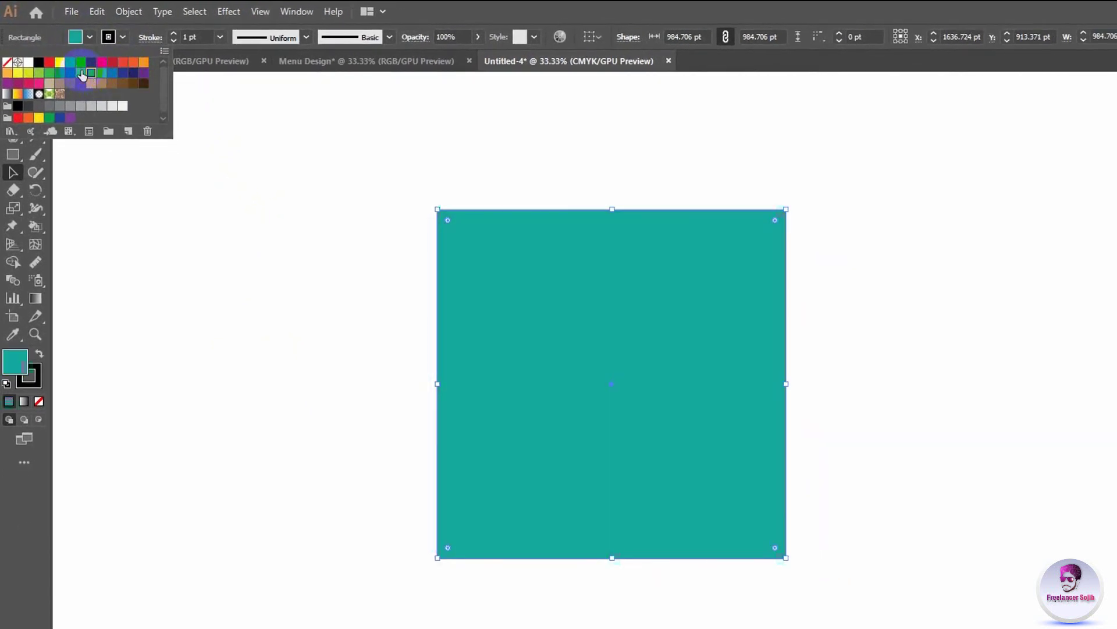
pyautogui.click(80, 63)
pyautogui.click(113, 63)
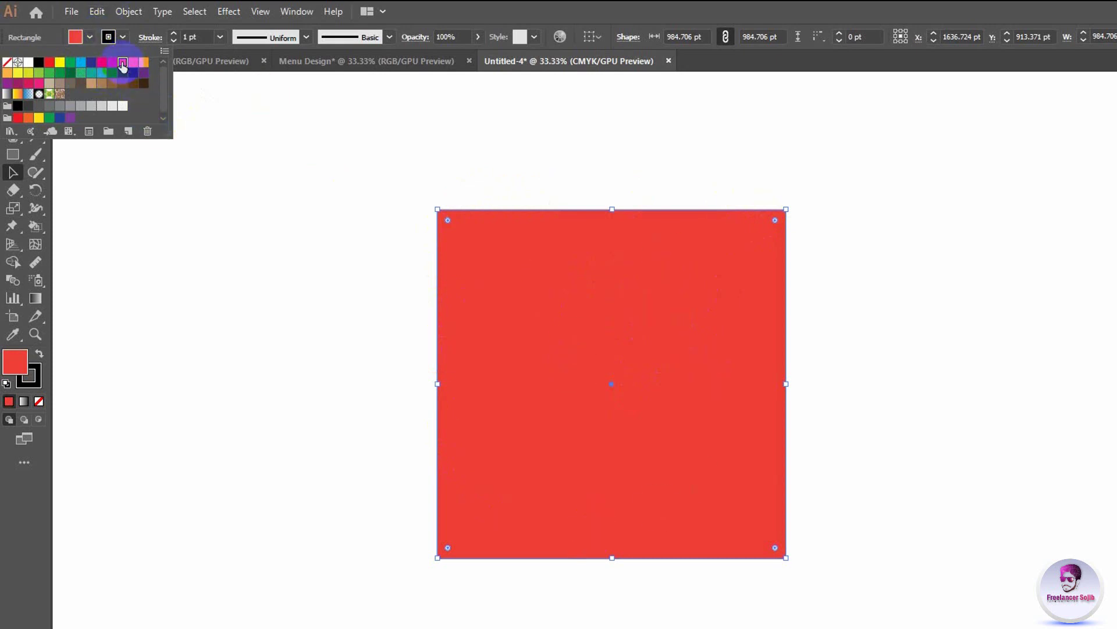
pyautogui.click(340, 297)
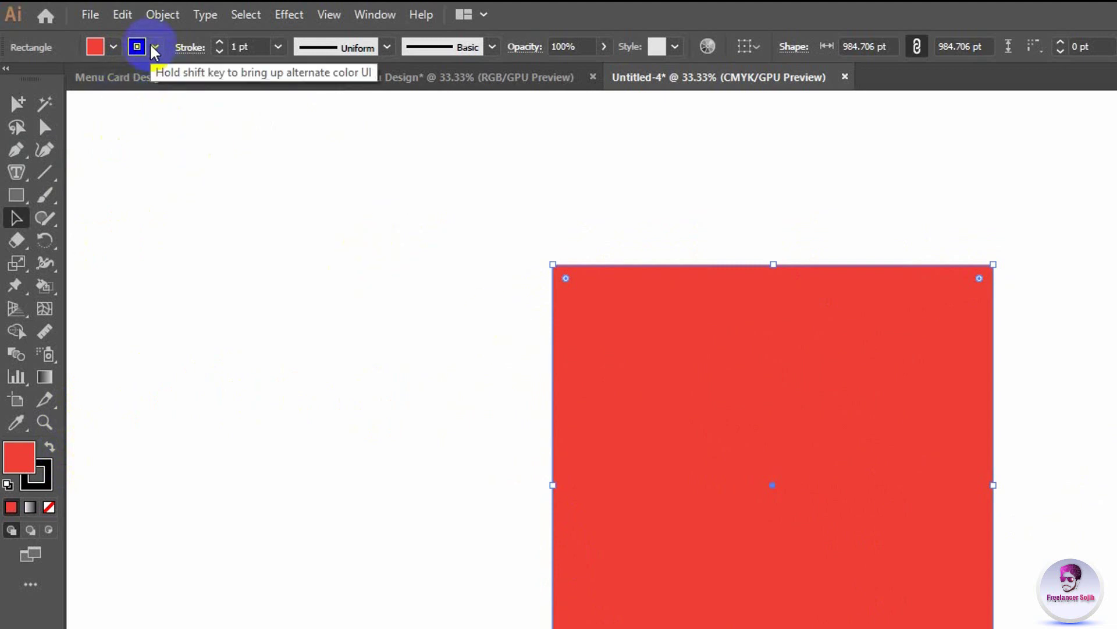
pyautogui.click(429, 461)
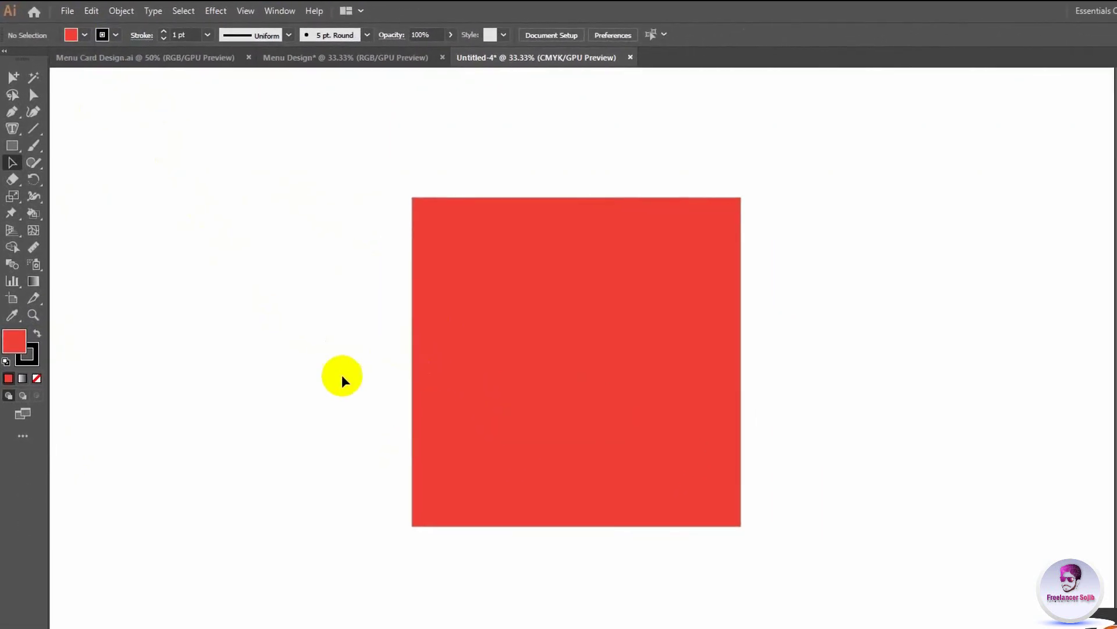
# Step: Select the red square and zoom in on its left edge
pyautogui.click(422, 387)
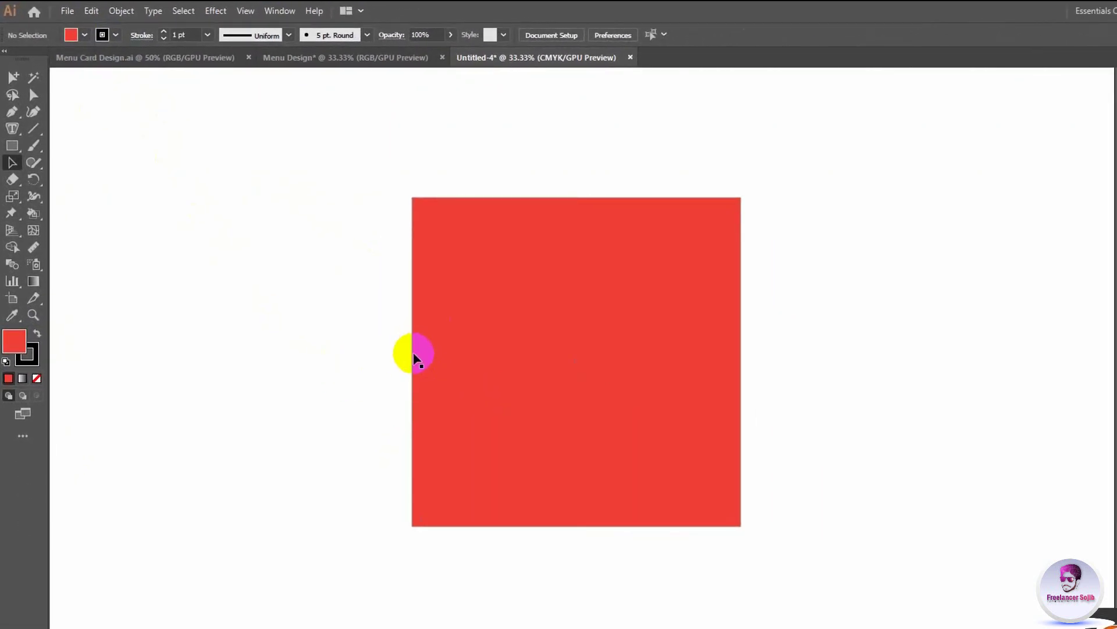
pyautogui.scroll(2, 410, 347)
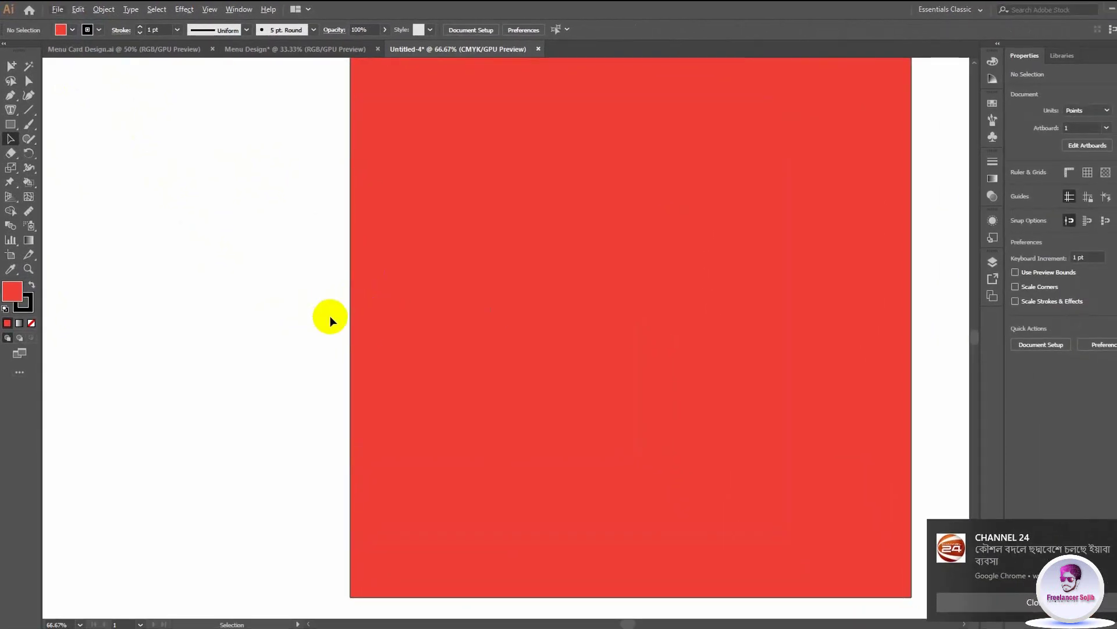
pyautogui.scroll(2, 329, 319)
pyautogui.scroll(2, 349, 314)
pyautogui.scroll(2, 376, 314)
pyautogui.scroll(2, 401, 316)
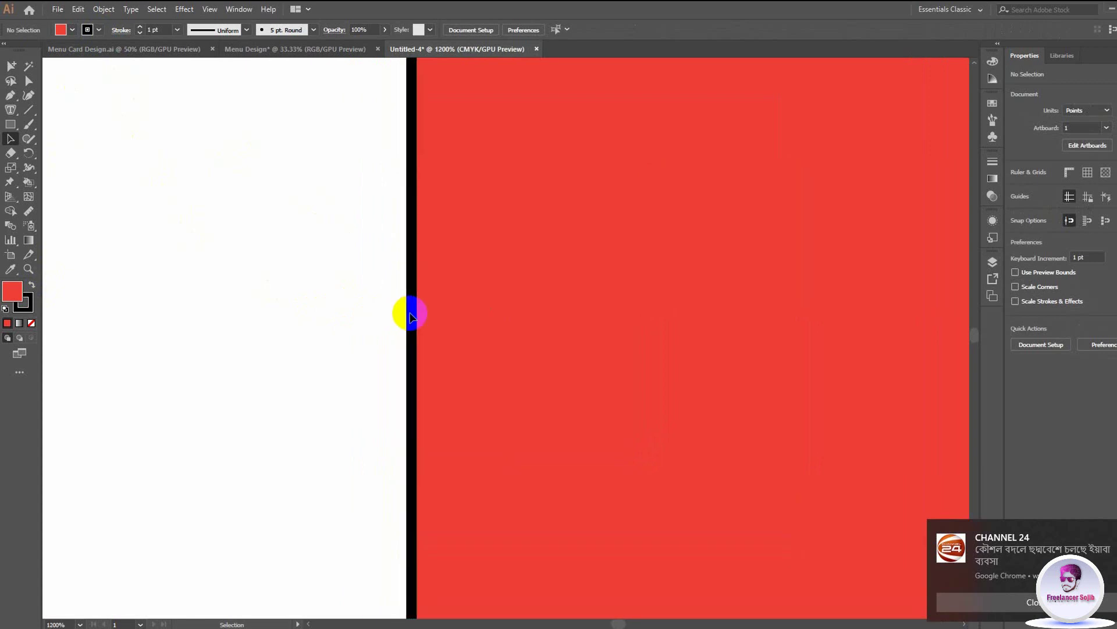
pyautogui.scroll(5, 410, 316)
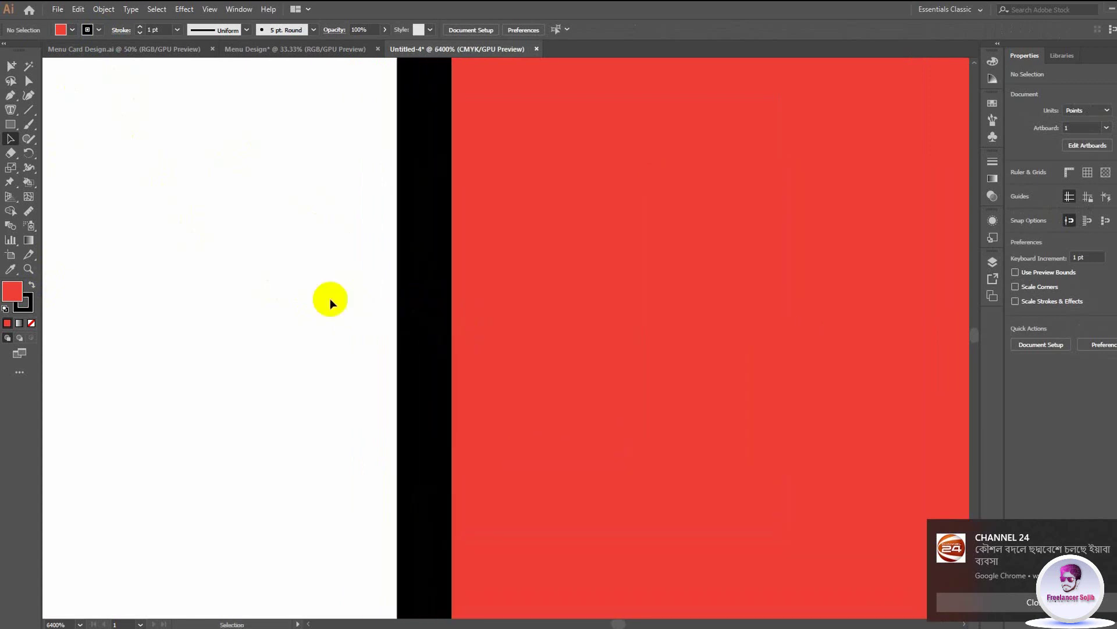
# Step: Marquee-select the square from its left edge and zoom back out to 50%
pyautogui.moveTo(330, 302); pyautogui.dragTo(494, 352)
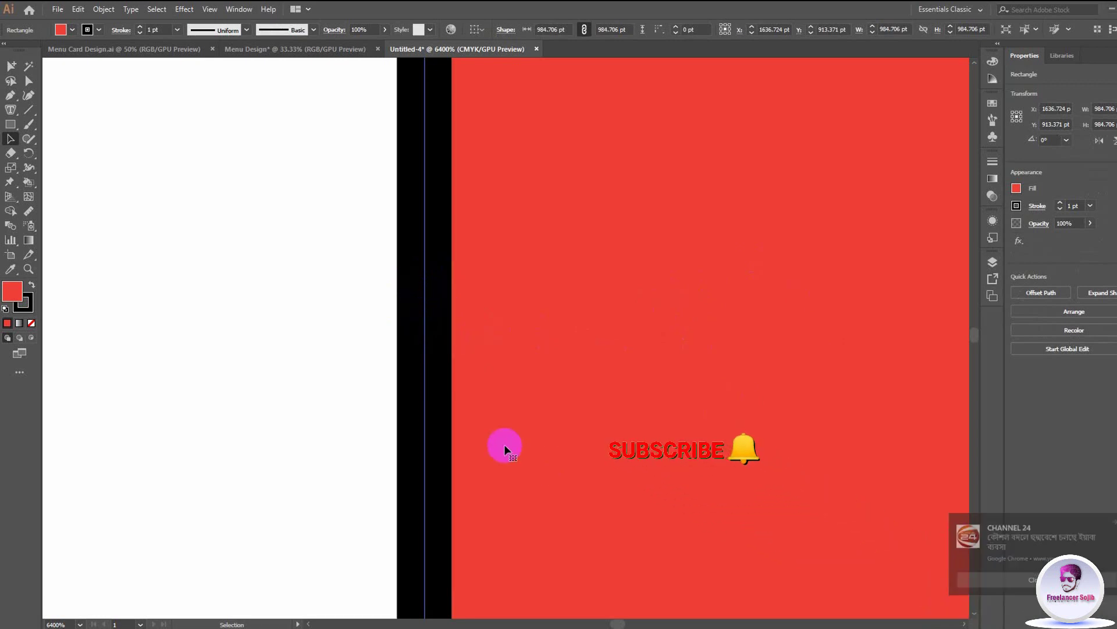
pyautogui.scroll(-3, 481, 383)
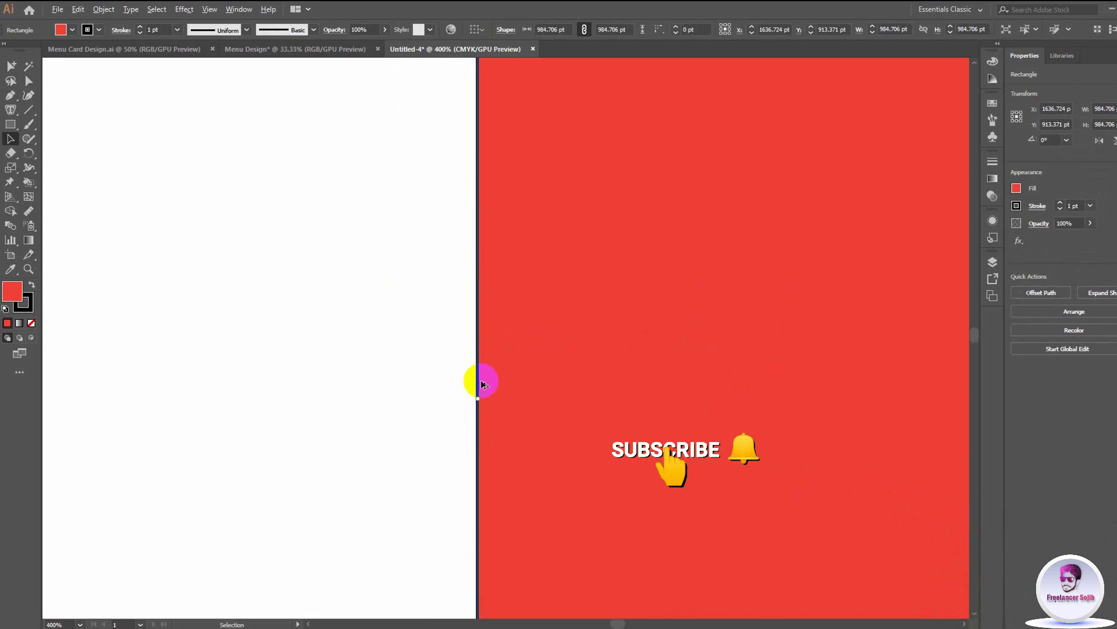
pyautogui.scroll(-10, 477, 382)
pyautogui.scroll(-2, 477, 381)
pyautogui.scroll(4, 606, 399)
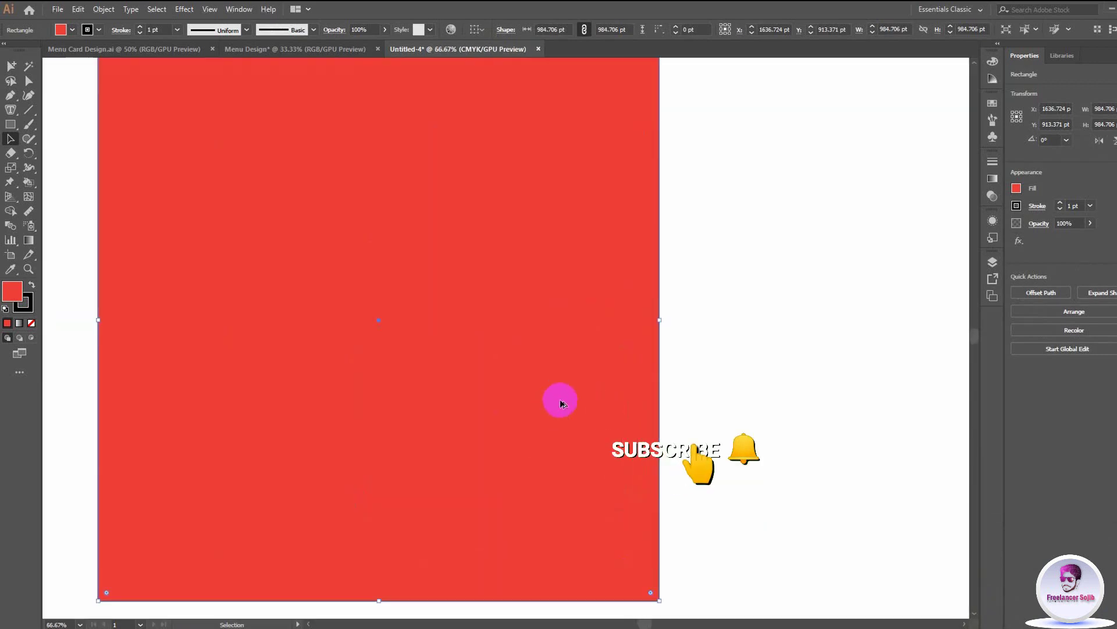
pyautogui.scroll(-1, 562, 400)
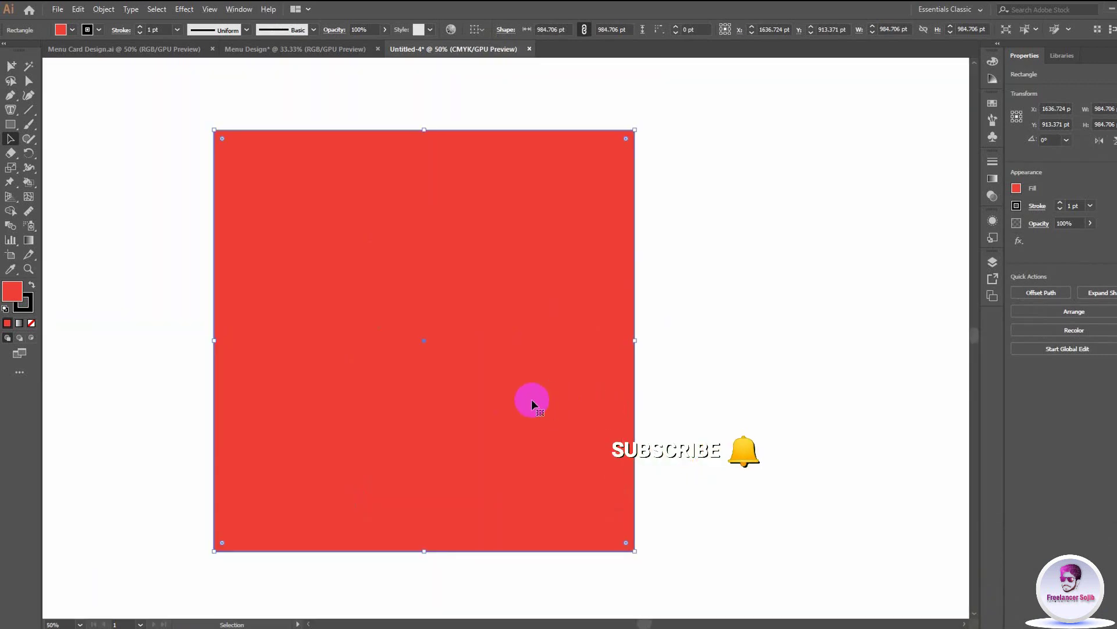
pyautogui.click(98, 30)
pyautogui.click(114, 58)
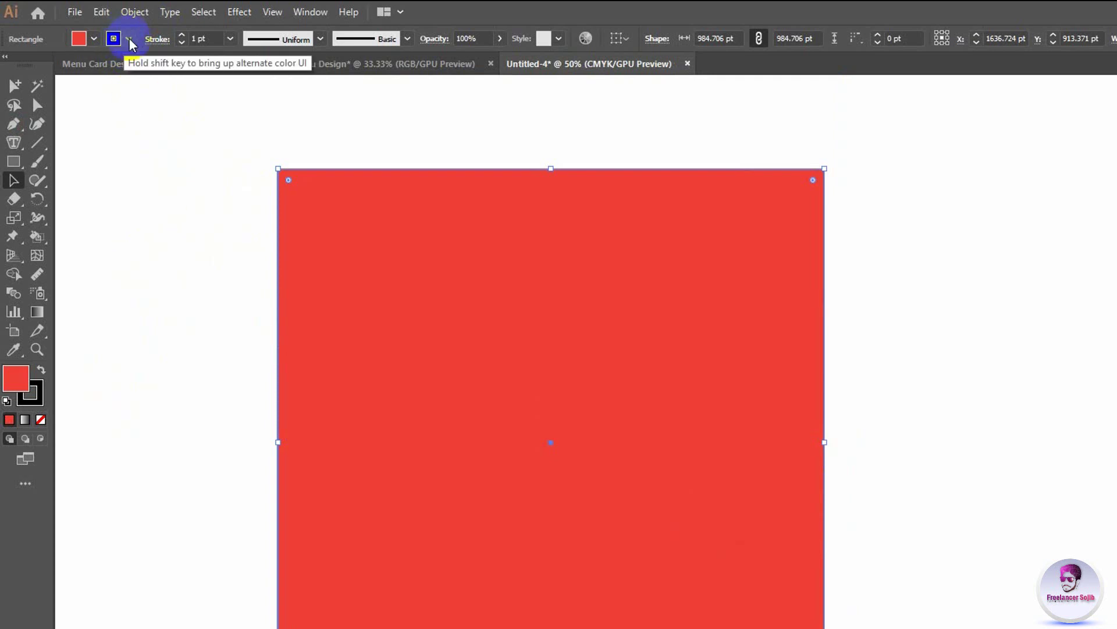
pyautogui.click(128, 39)
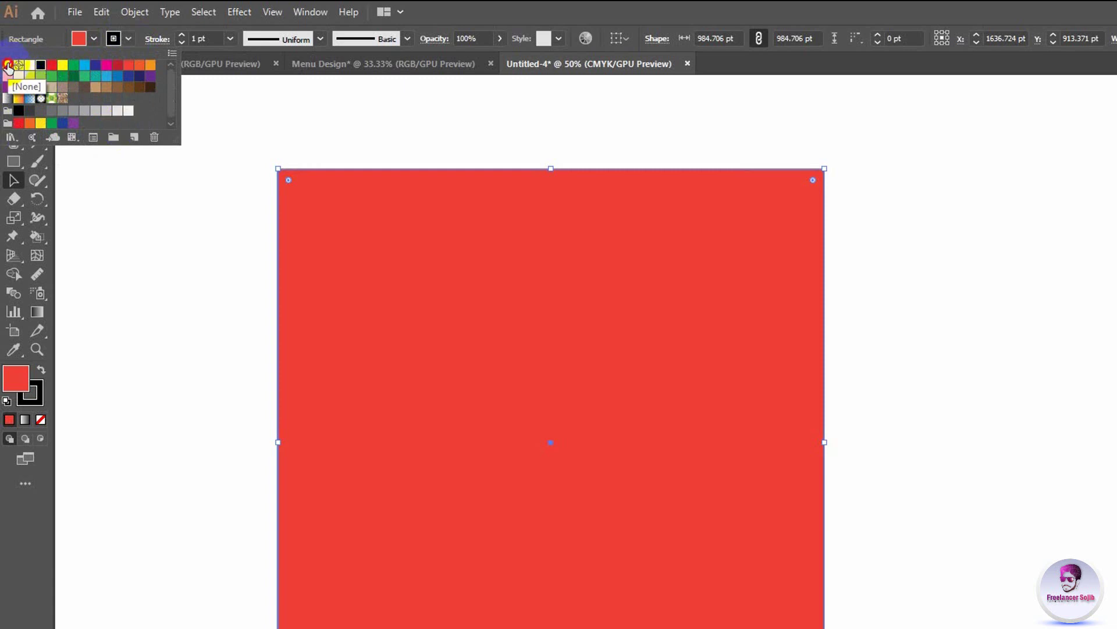
pyautogui.click(8, 66)
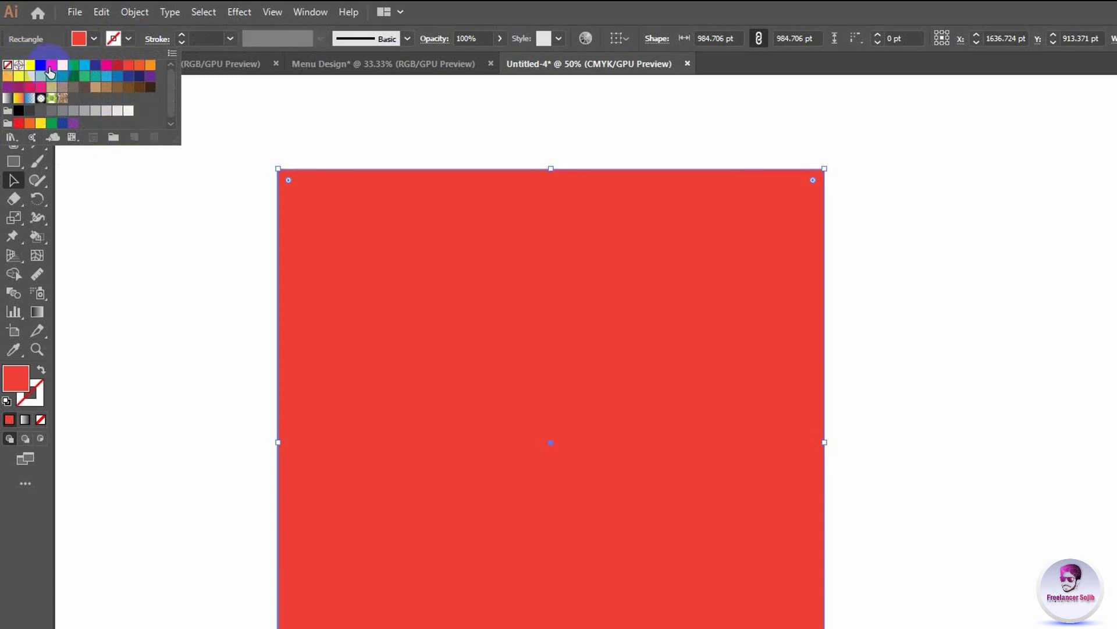
pyautogui.click(39, 67)
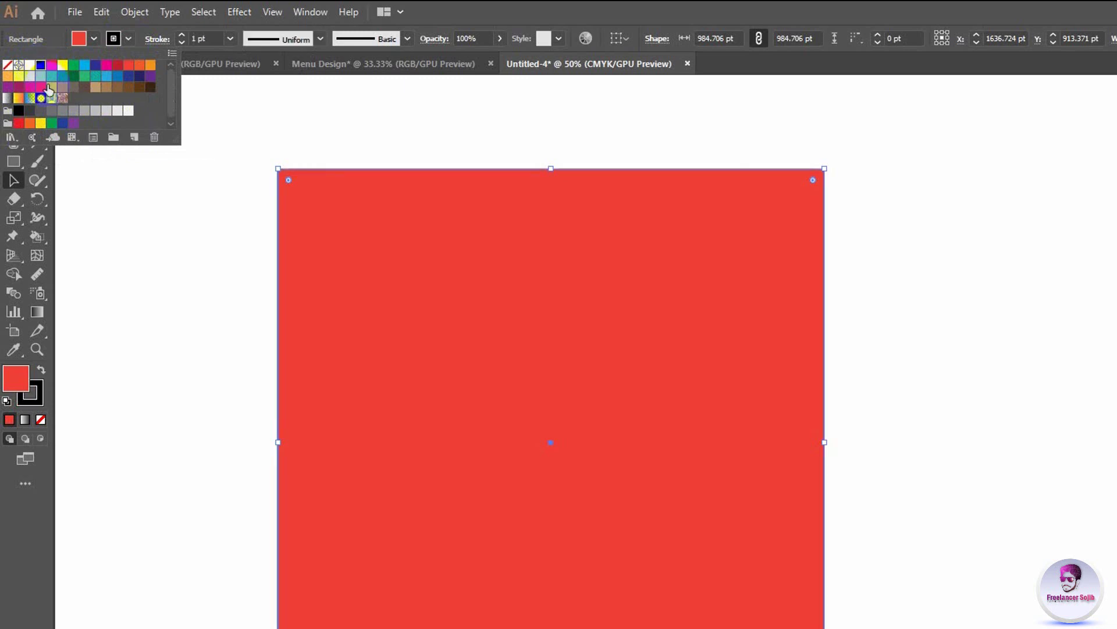
pyautogui.click(209, 38)
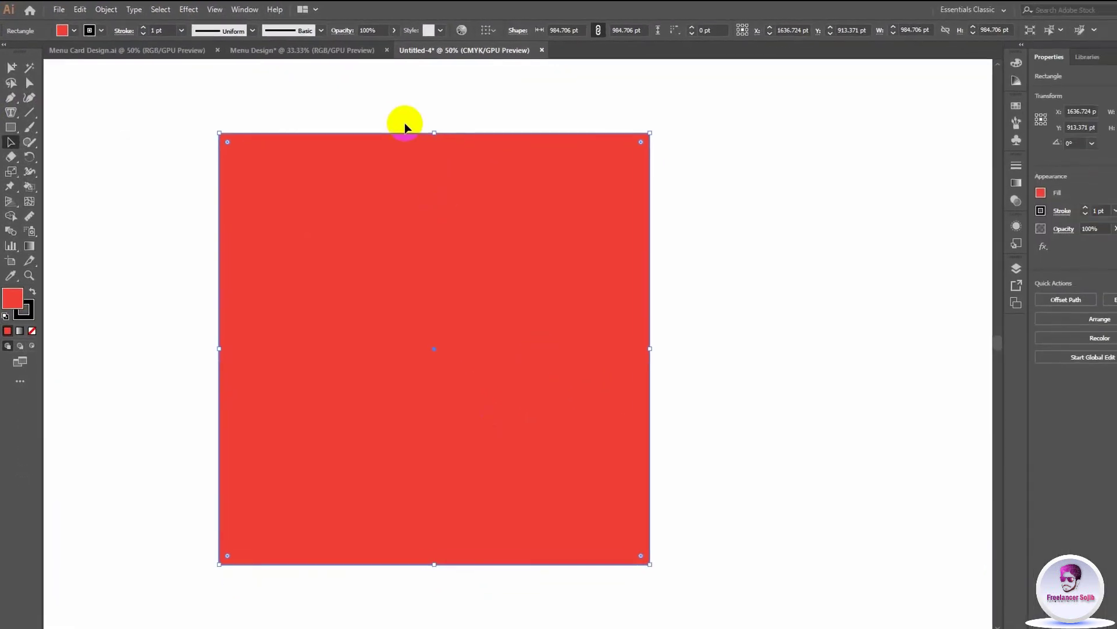
# Step: Raise the square's stroke weight up to 28 pt, then lower it to 8 pt
pyautogui.click(141, 27)
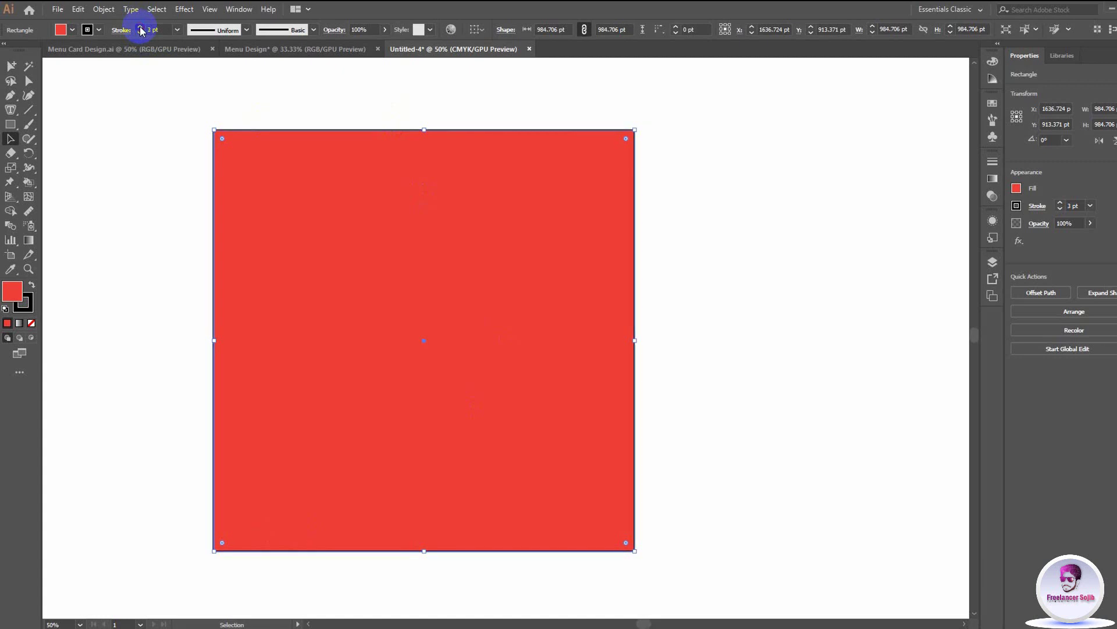
pyautogui.click(140, 27)
pyautogui.click(141, 27)
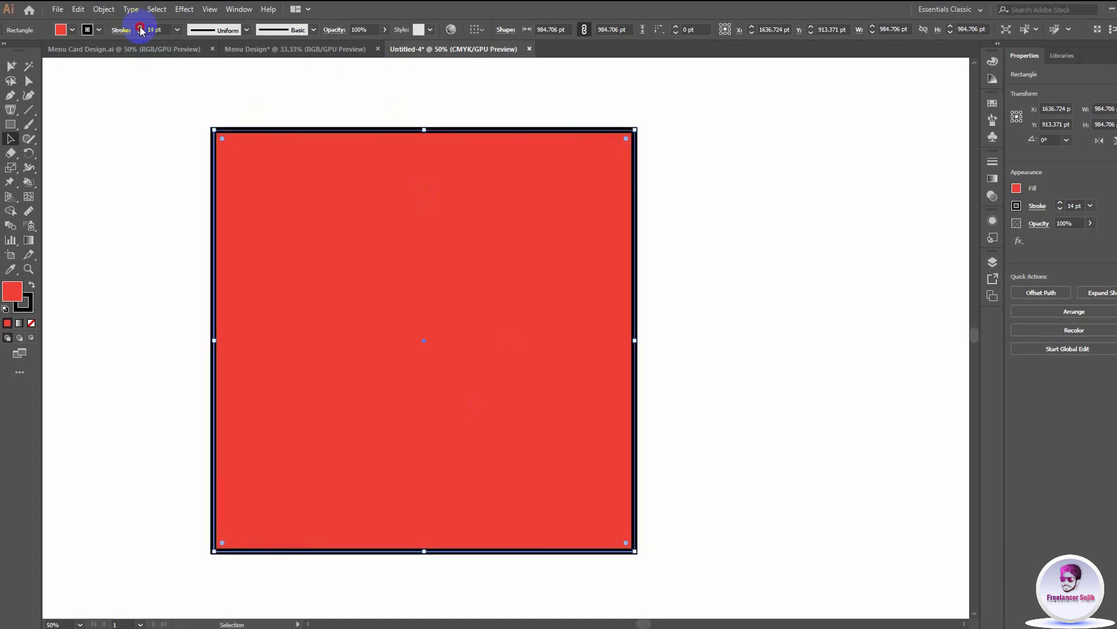
pyautogui.click(141, 28)
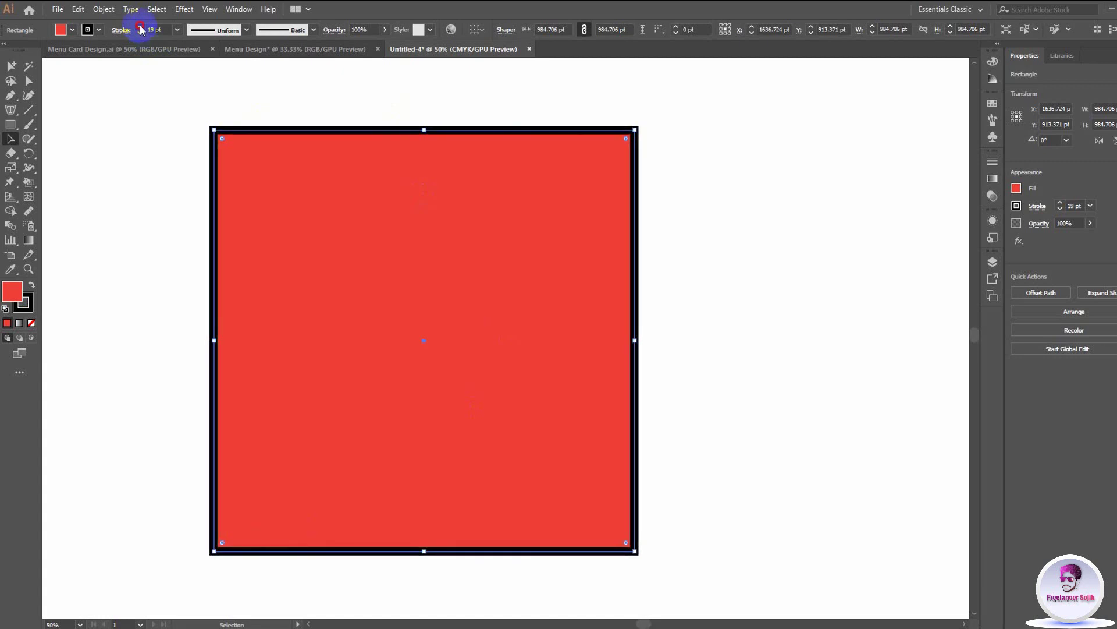
pyautogui.click(140, 27)
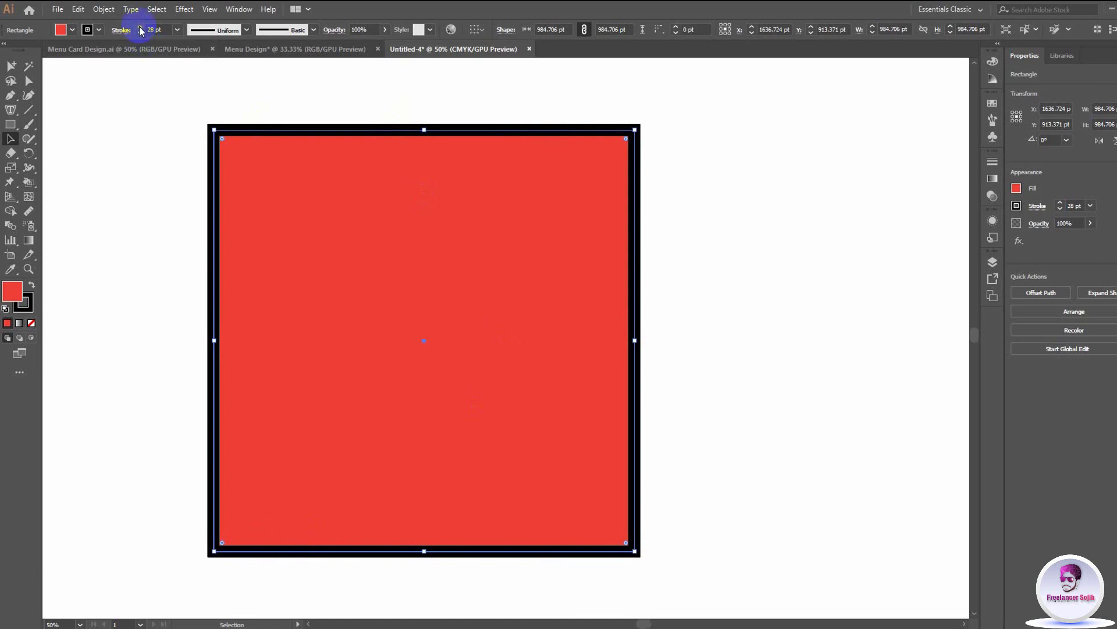
pyautogui.click(140, 32)
pyautogui.click(140, 33)
pyautogui.write('8')
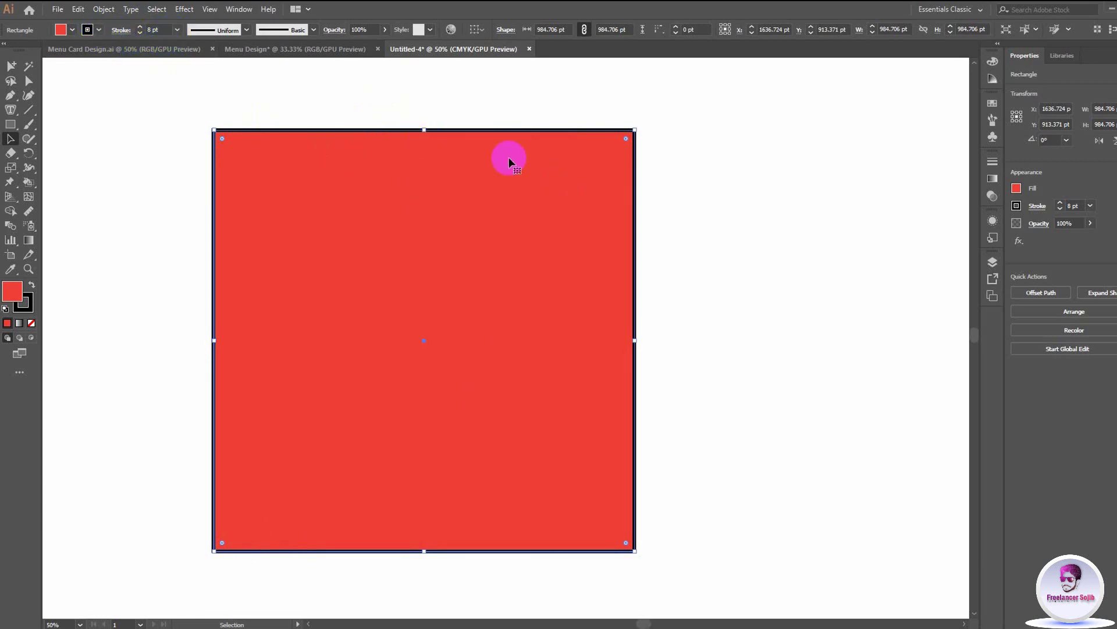
# Step: Apply the first variable width profile below Uniform to the square's 8 pt outline
pyautogui.click(246, 30)
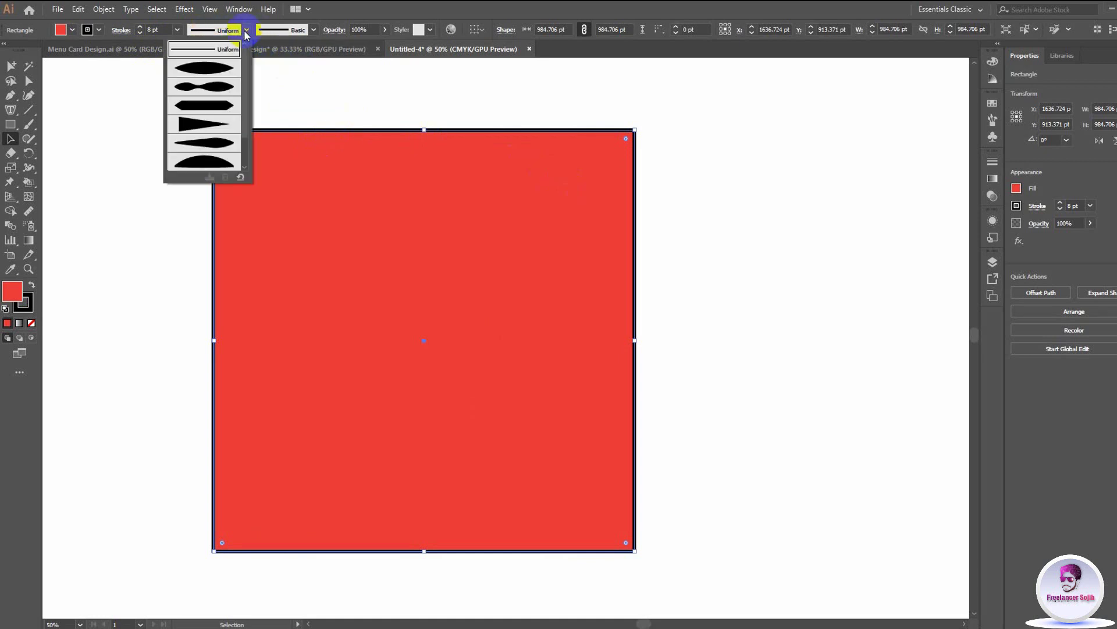
pyautogui.click(236, 155)
pyautogui.click(409, 163)
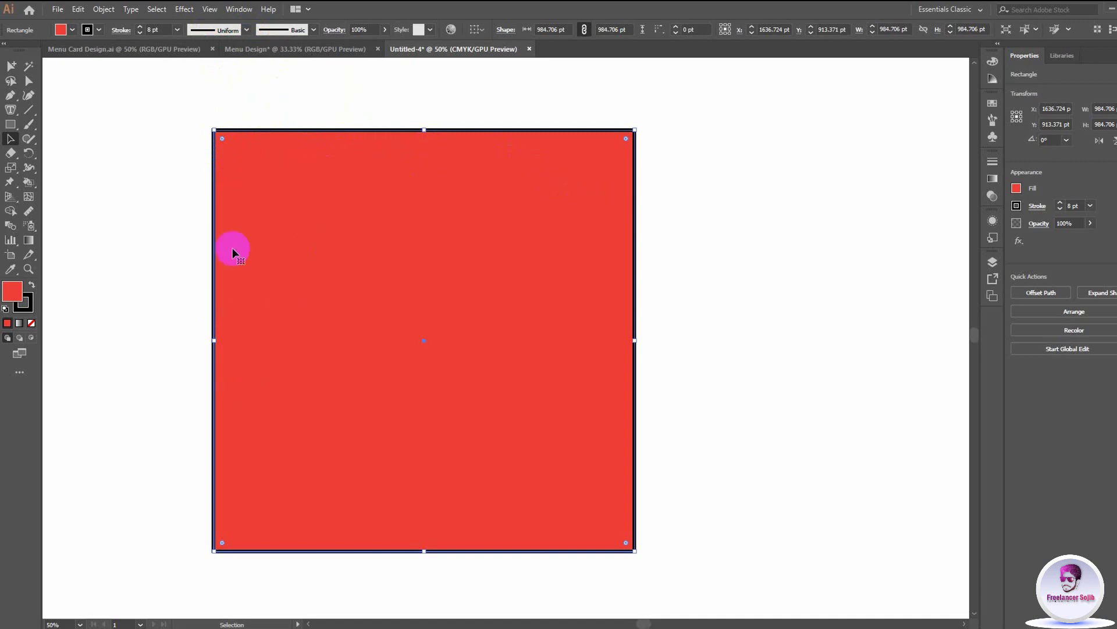
pyautogui.click(246, 30)
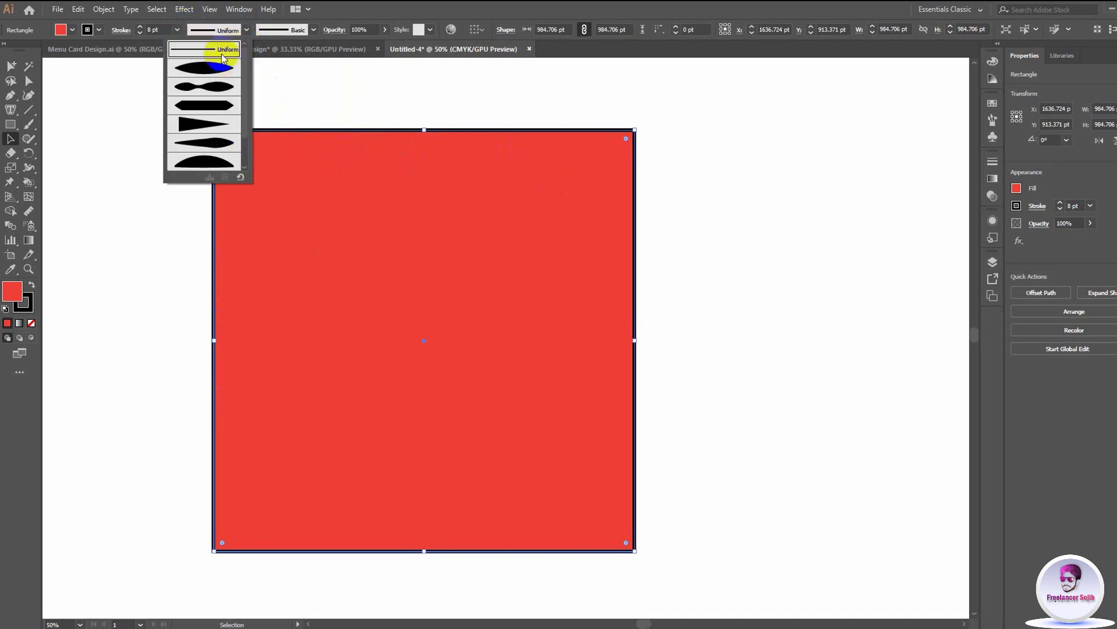
pyautogui.scroll(-2, 228, 139)
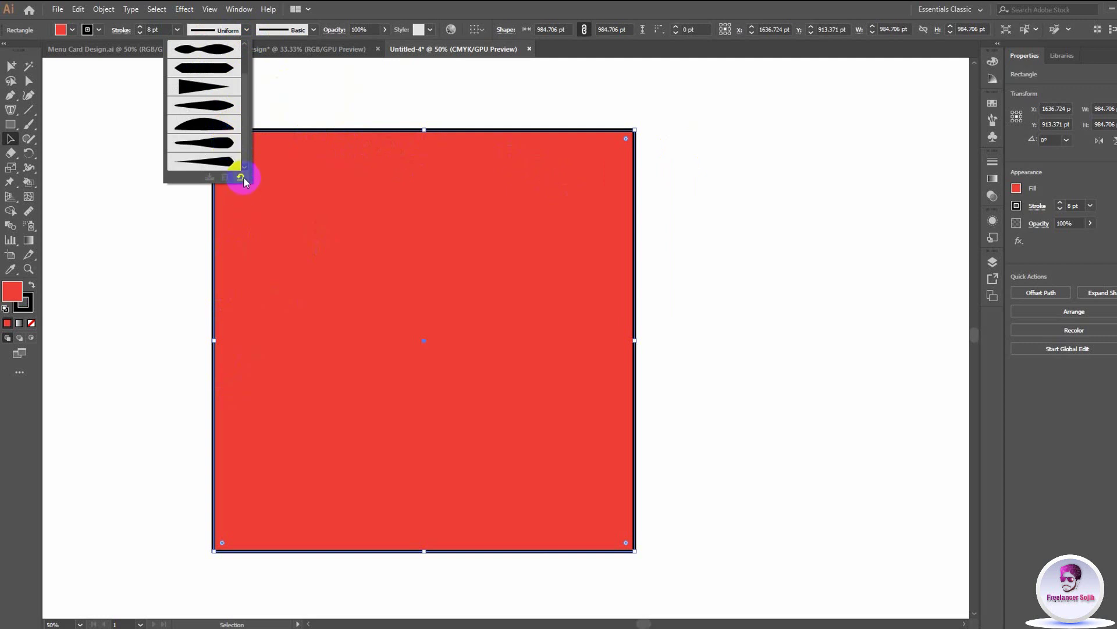
pyautogui.scroll(2, 217, 127)
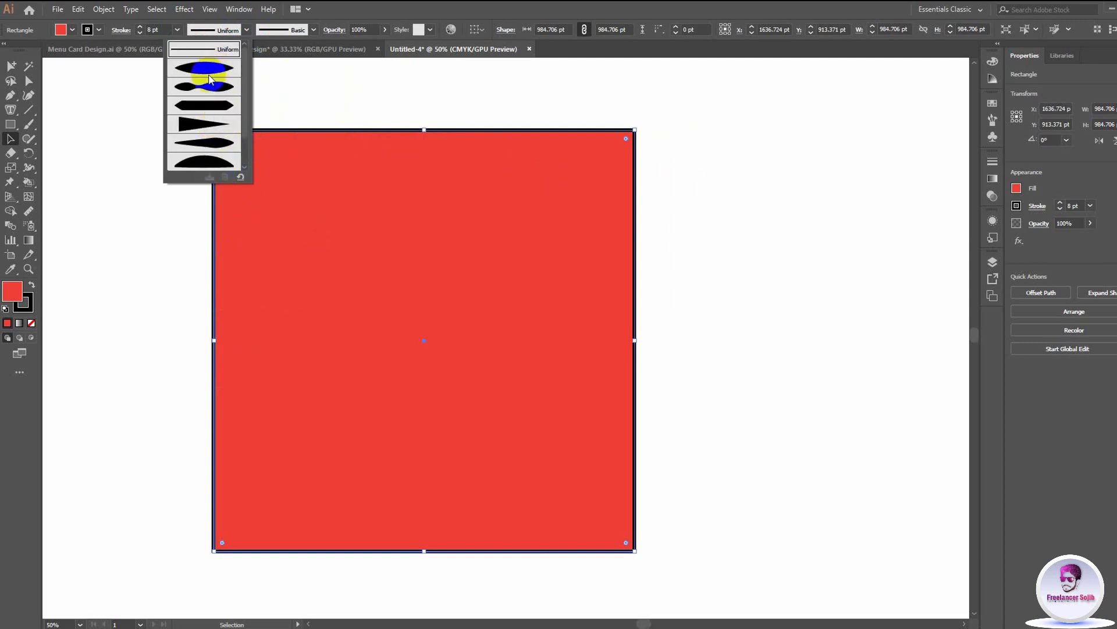
pyautogui.scroll(-2, 218, 140)
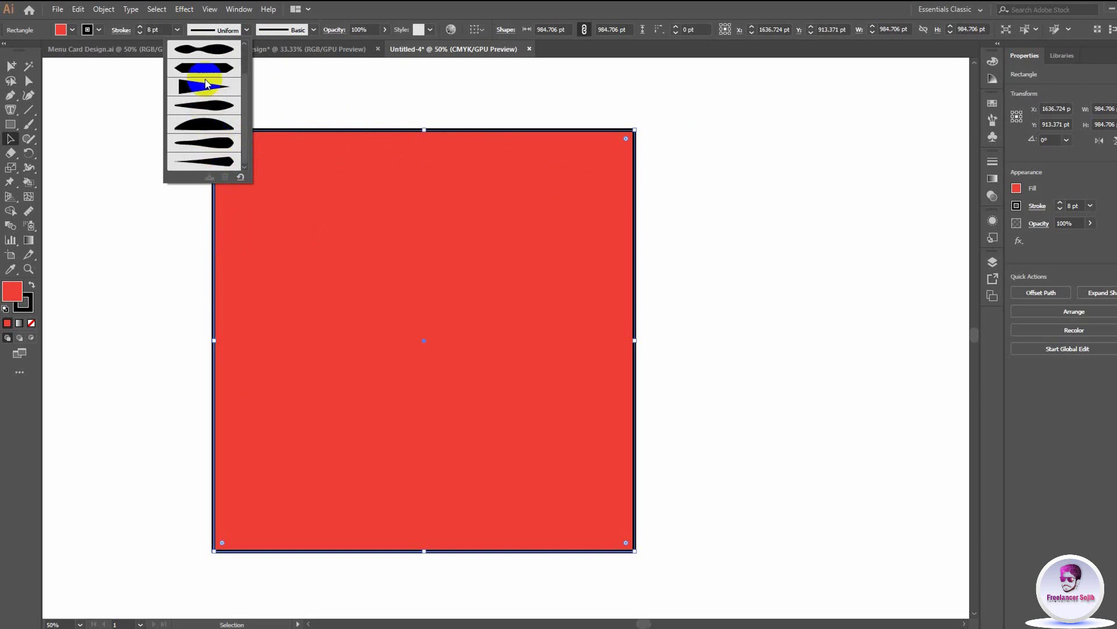
pyautogui.scroll(2, 217, 120)
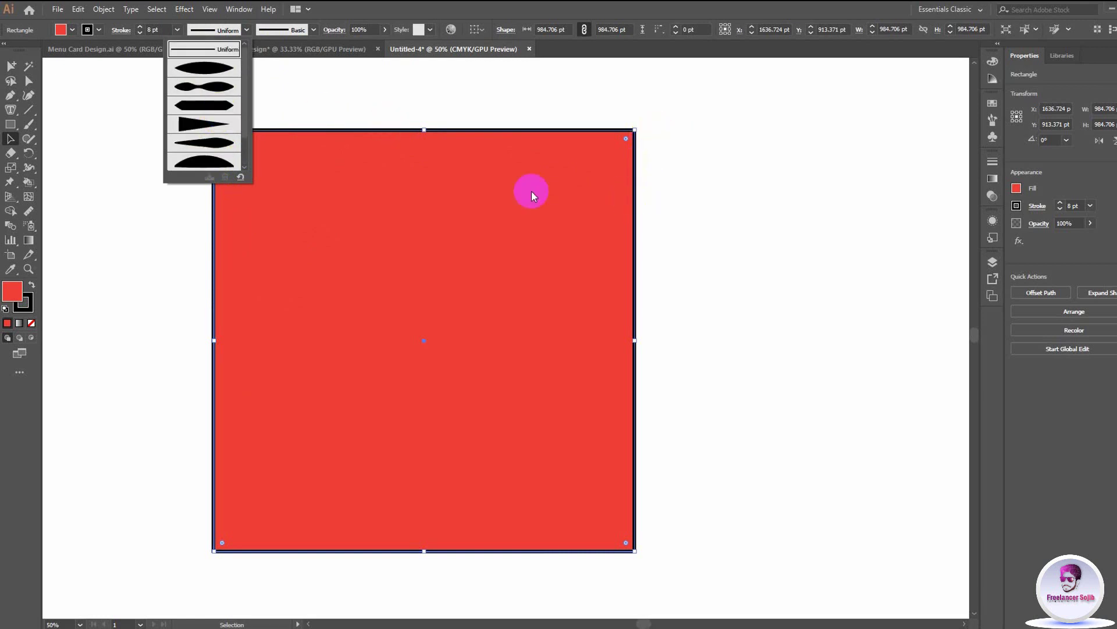
pyautogui.click(208, 69)
# Step: Apply a bulged width profile to the square's outline and preview it deselected
pyautogui.click(720, 326)
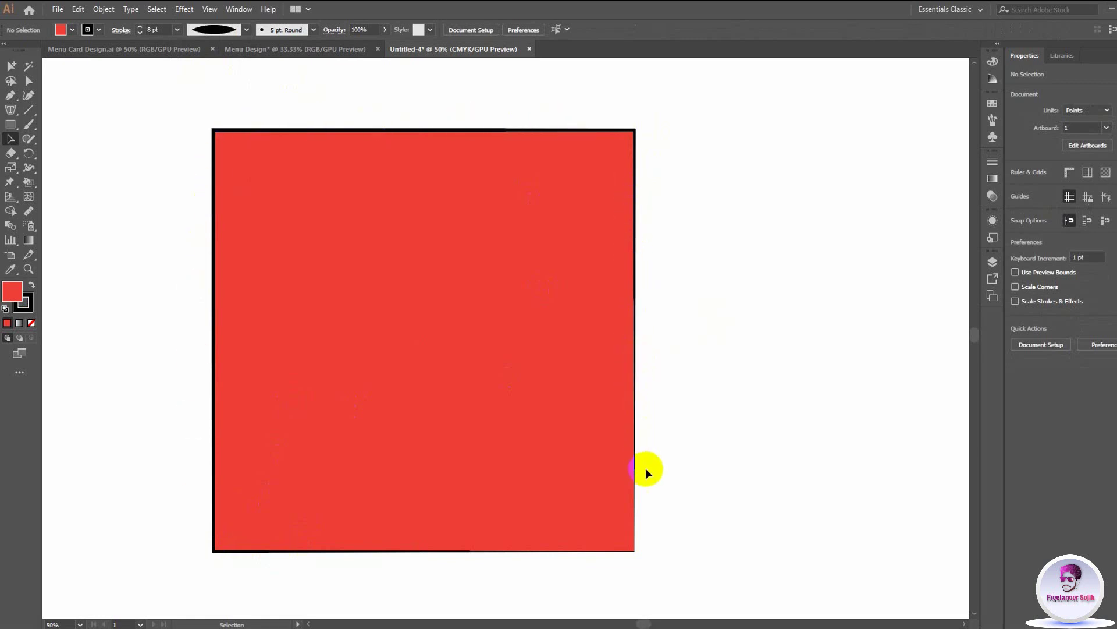
pyautogui.click(211, 32)
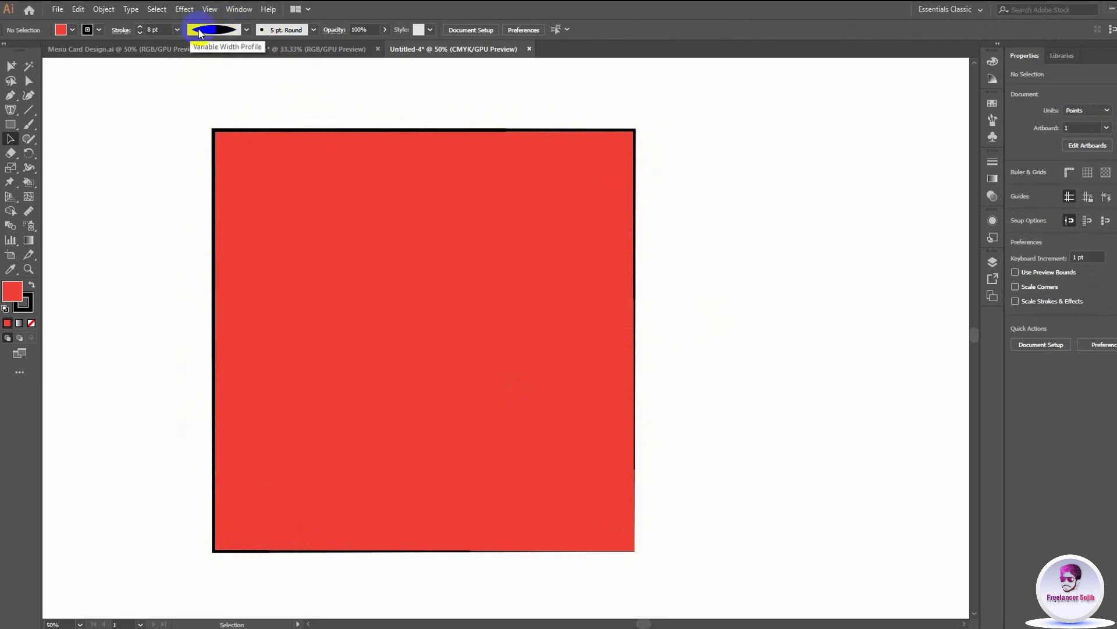
pyautogui.click(247, 29)
pyautogui.click(212, 69)
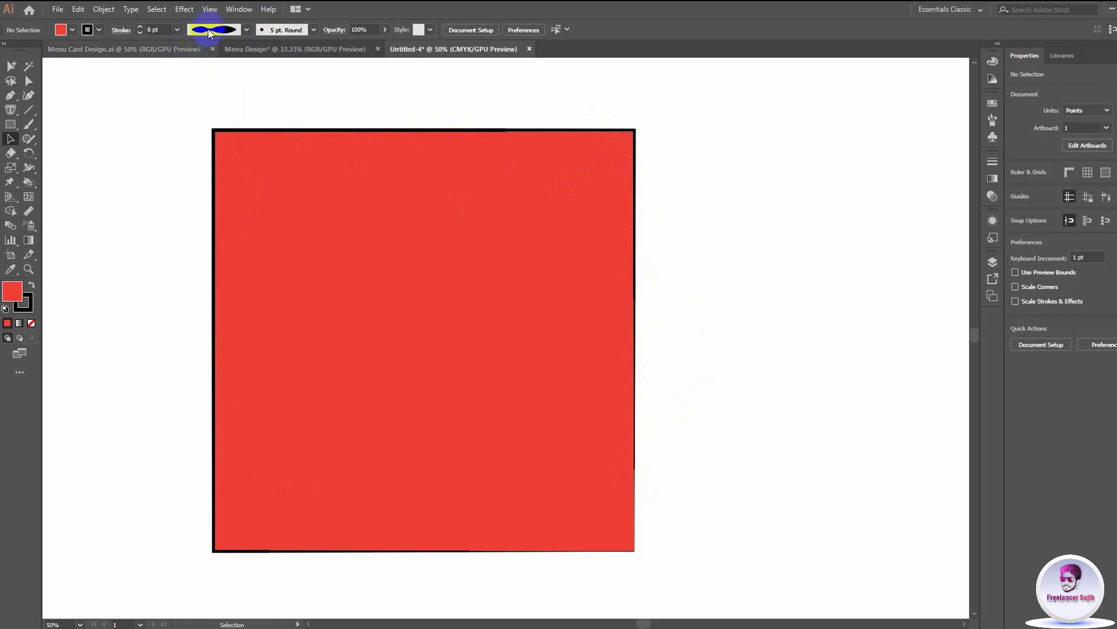
pyautogui.click(506, 130)
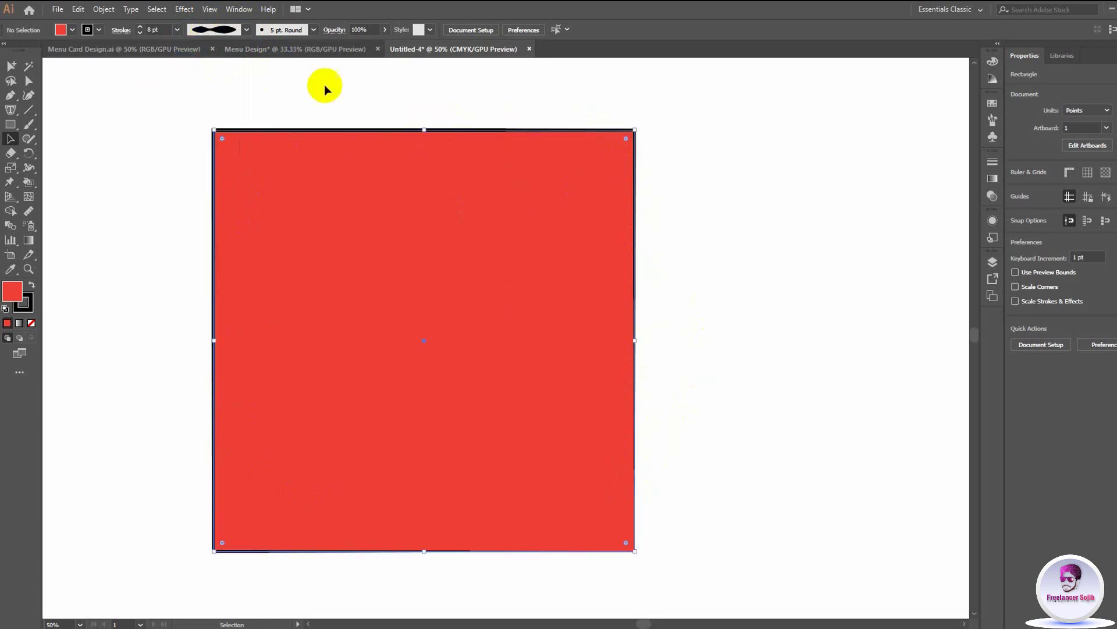
pyautogui.click(243, 31)
pyautogui.click(204, 71)
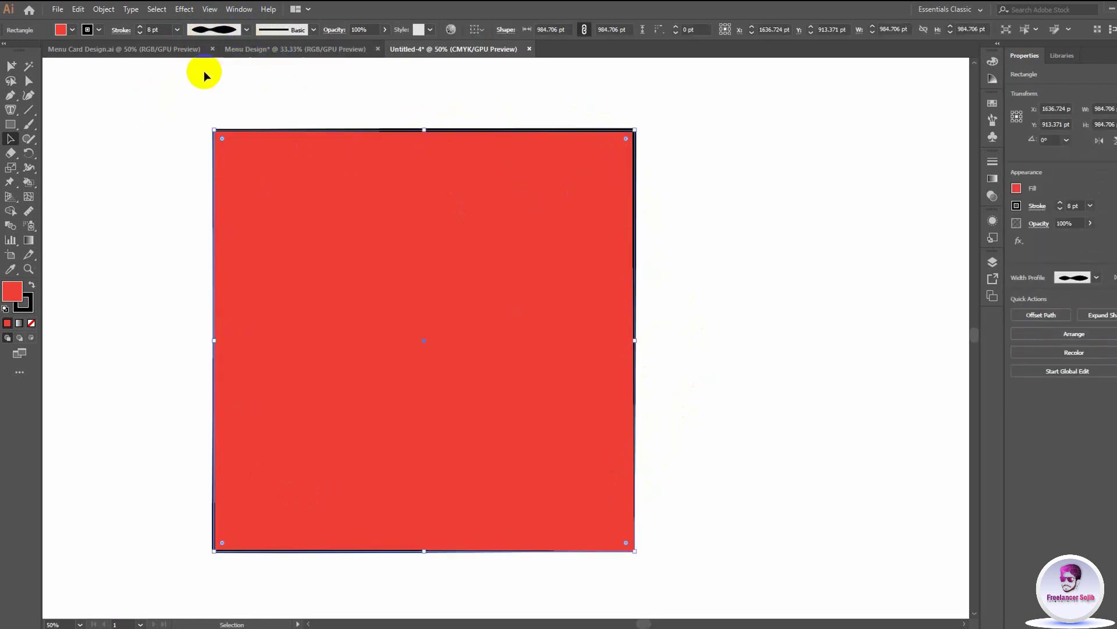
pyautogui.click(704, 305)
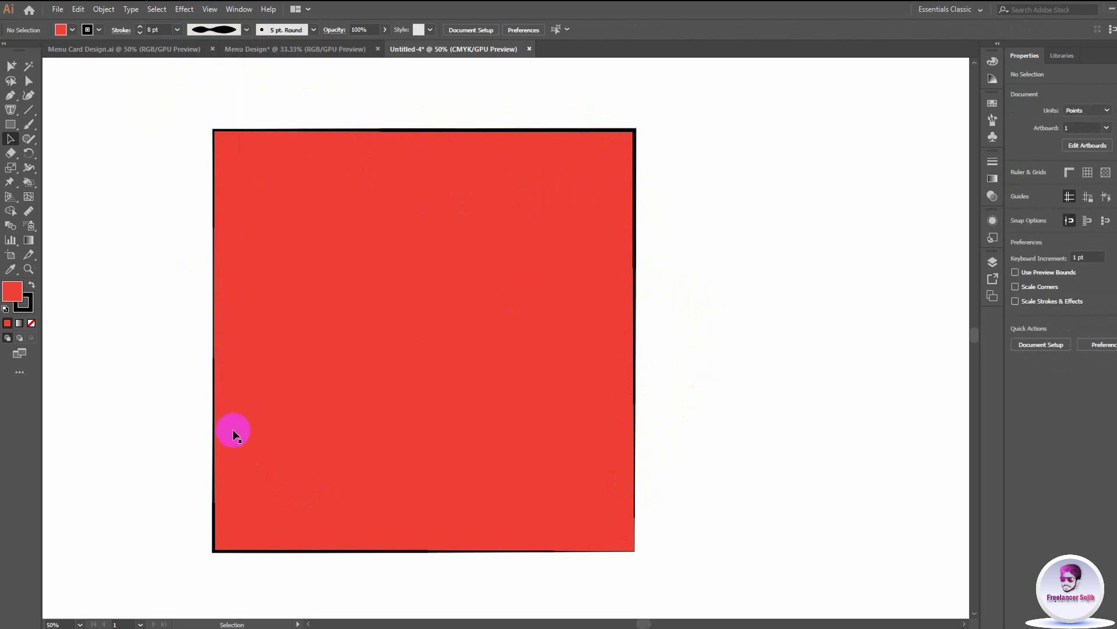
# Step: Try a tapering width profile on the square's outline and preview it
pyautogui.click(384, 278)
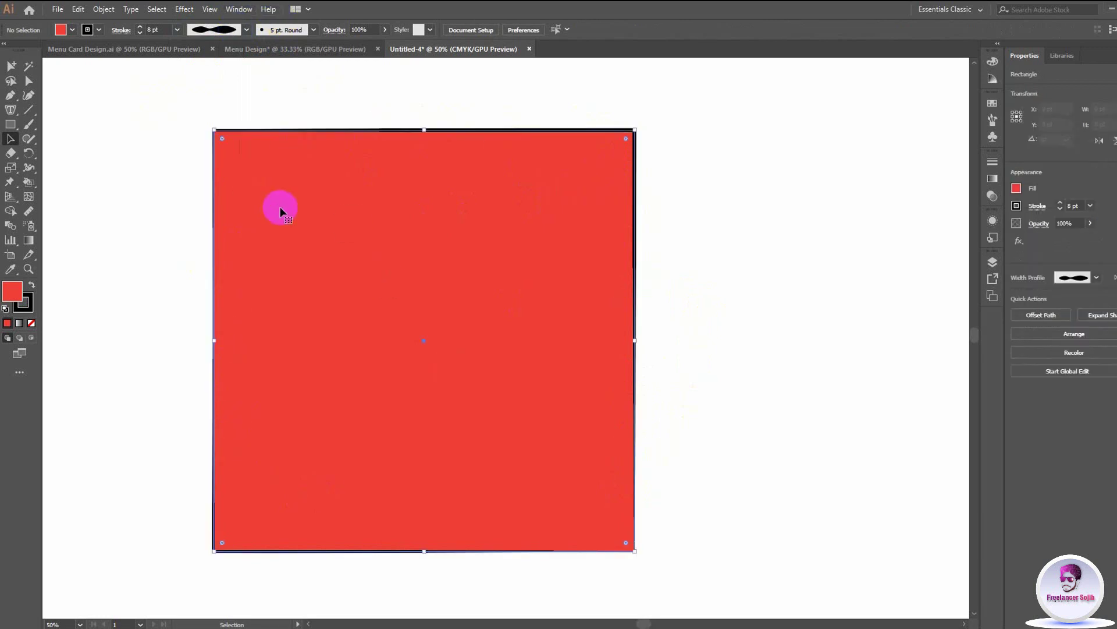
pyautogui.click(245, 31)
pyautogui.click(212, 87)
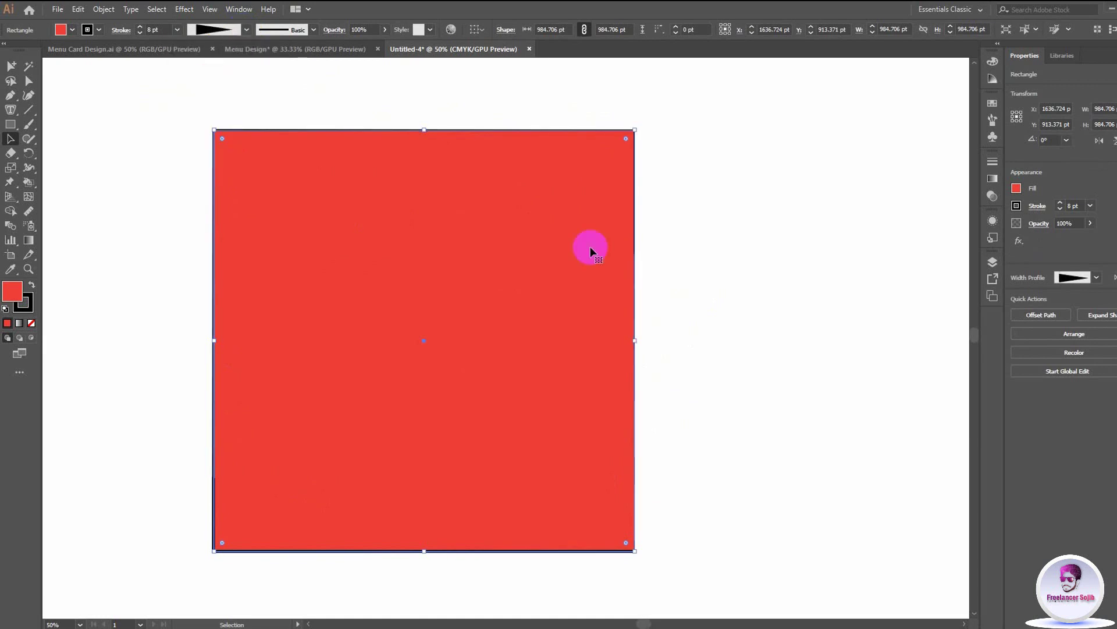
pyautogui.click(713, 274)
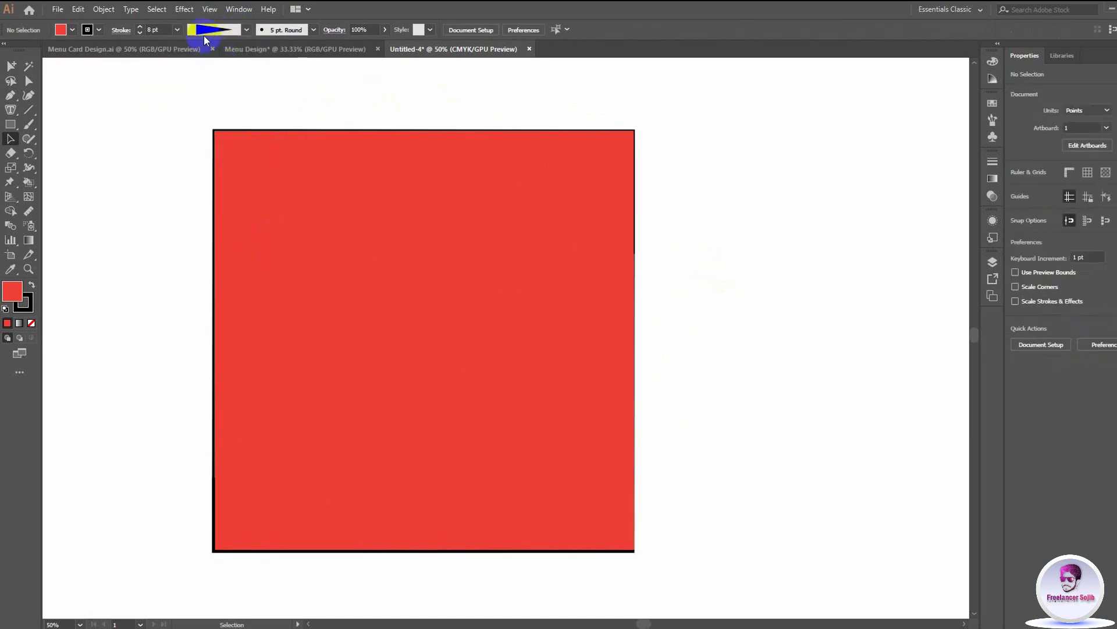
# Step: Return the selected square's outline to the Uniform width profile
pyautogui.click(355, 254)
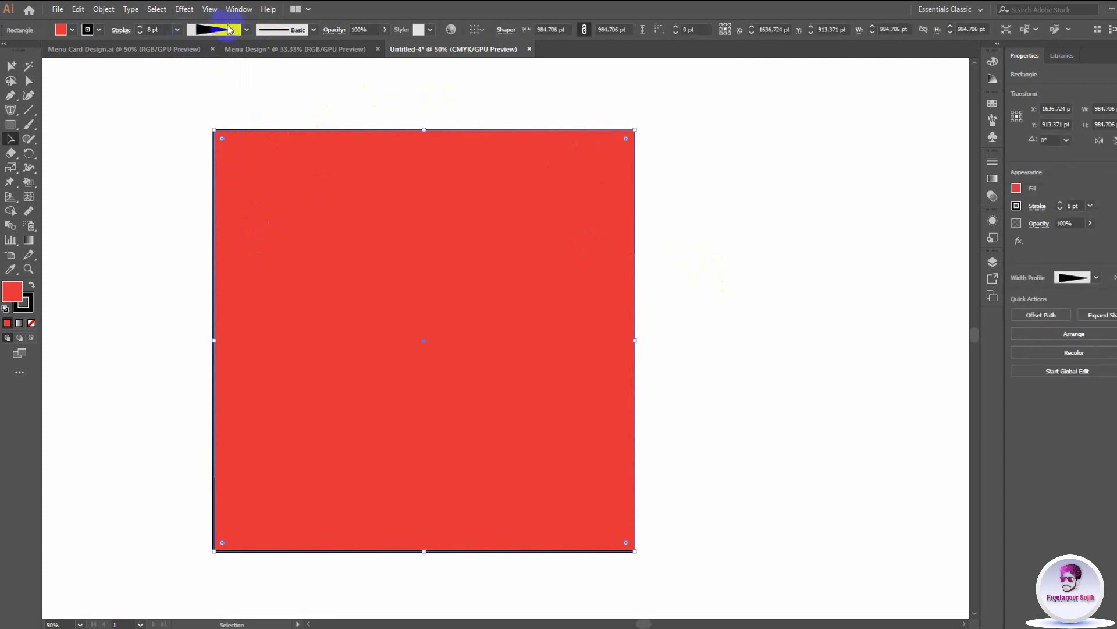
pyautogui.click(247, 32)
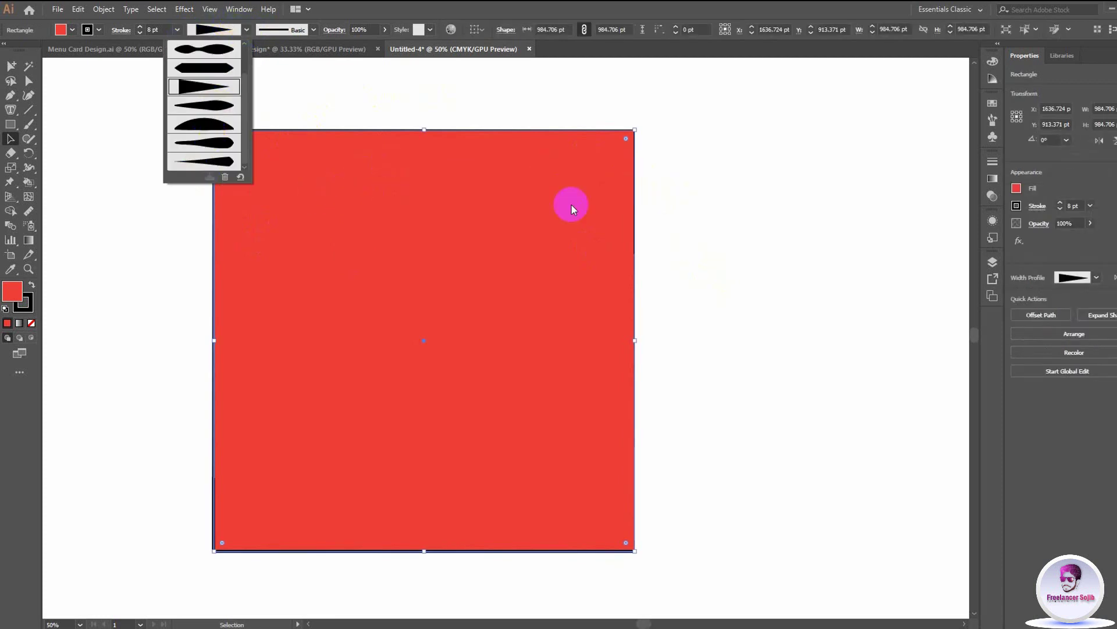
pyautogui.click(246, 30)
pyautogui.click(247, 30)
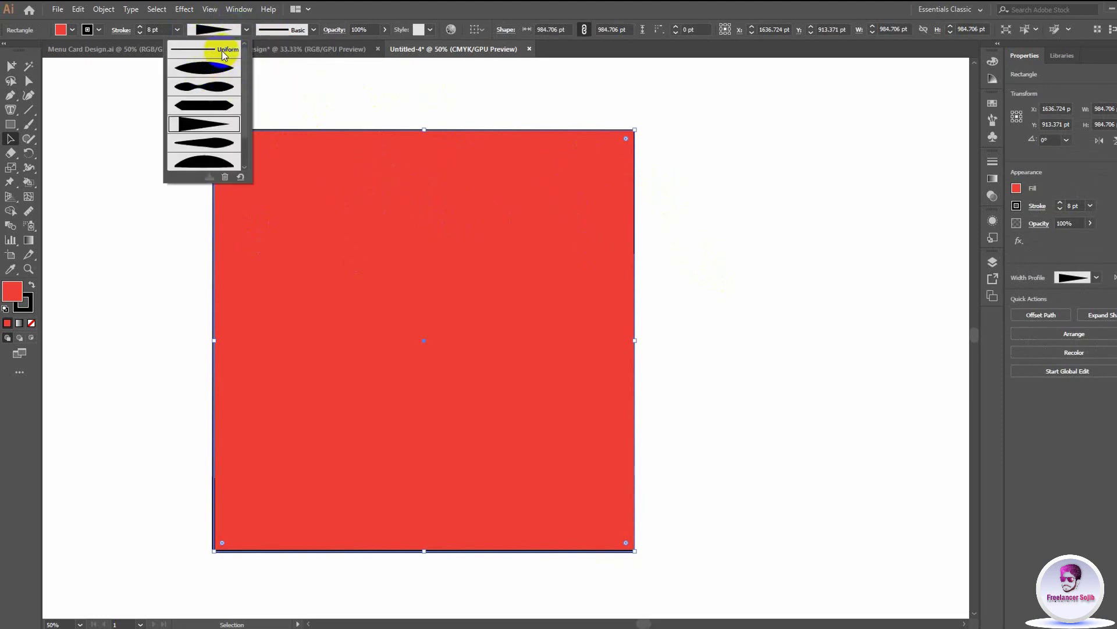
pyautogui.click(205, 51)
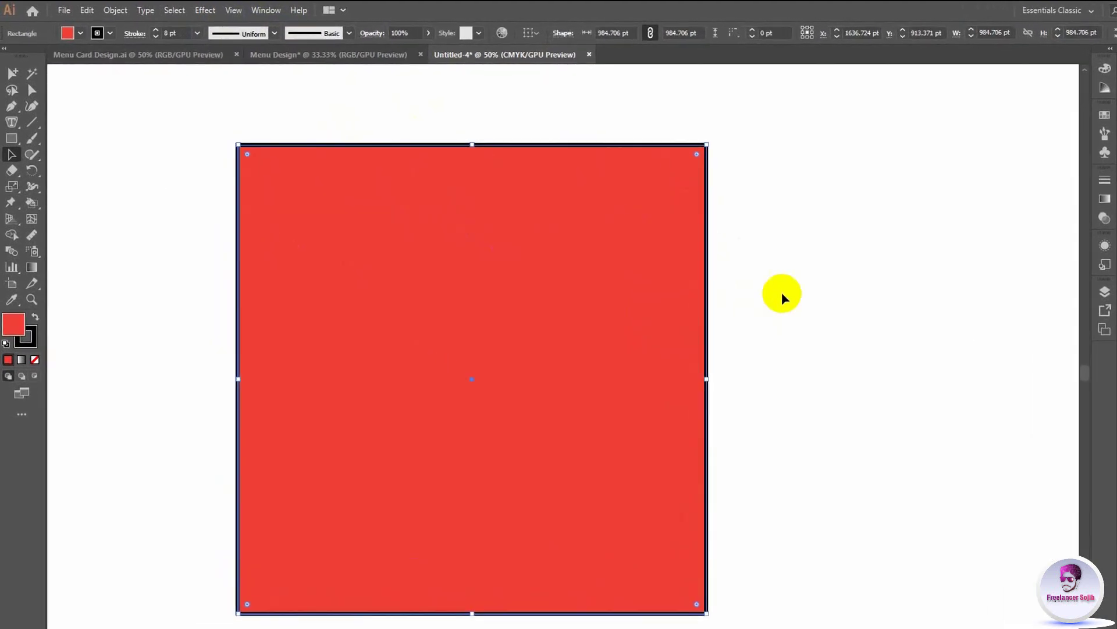
# Step: Apply the Charcoal brush to the red square's outline
pyautogui.click(703, 266)
pyautogui.click(490, 154)
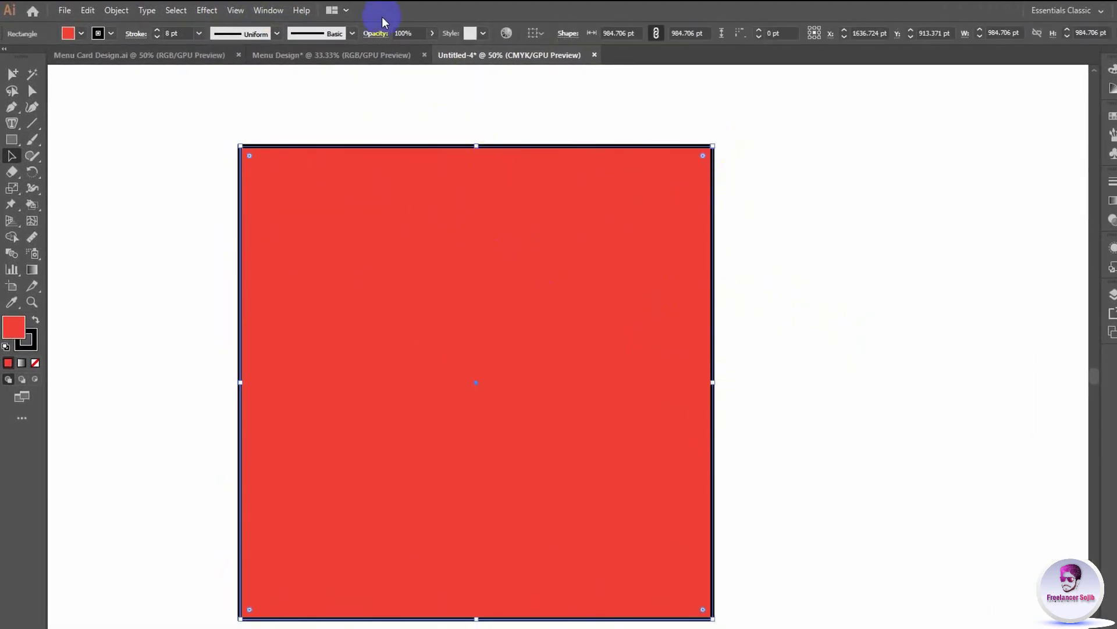
pyautogui.click(339, 35)
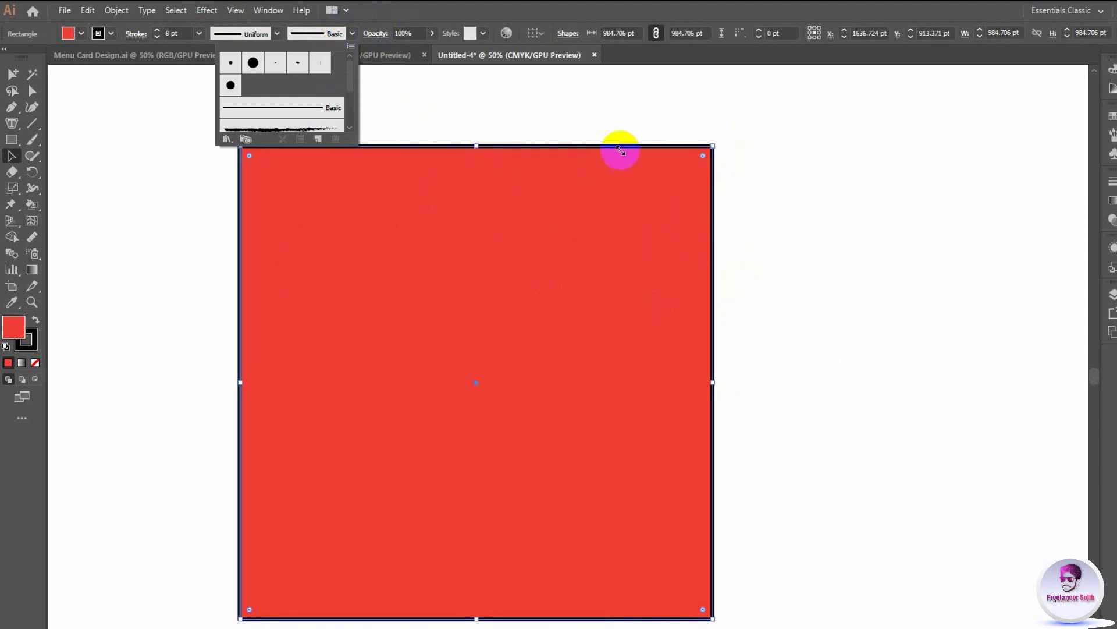
pyautogui.scroll(-3, 309, 96)
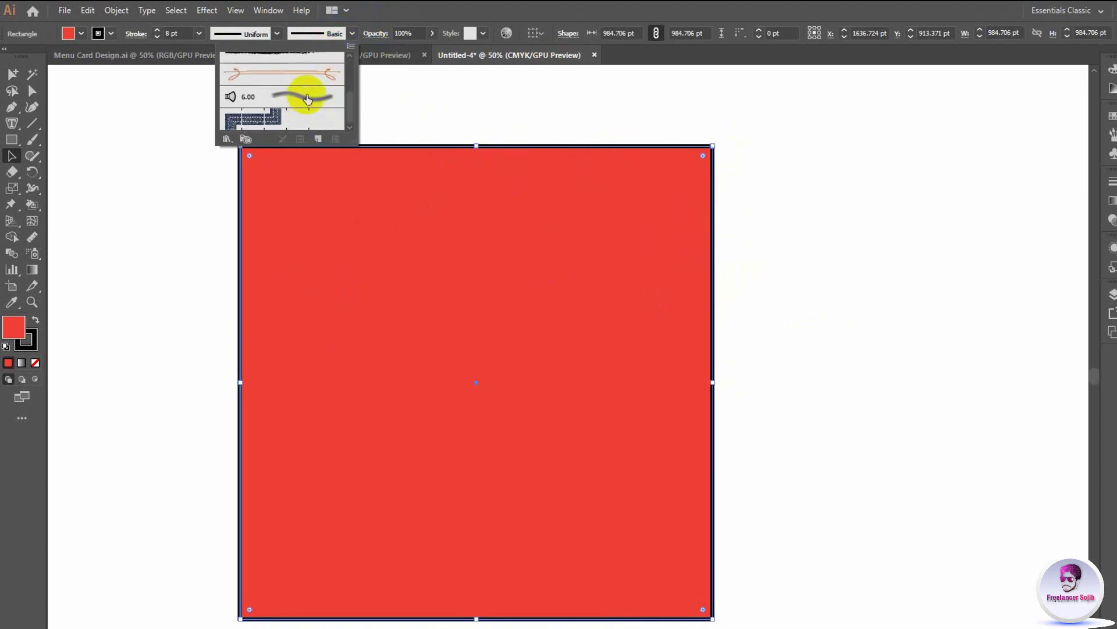
pyautogui.scroll(1, 291, 93)
pyautogui.click(283, 85)
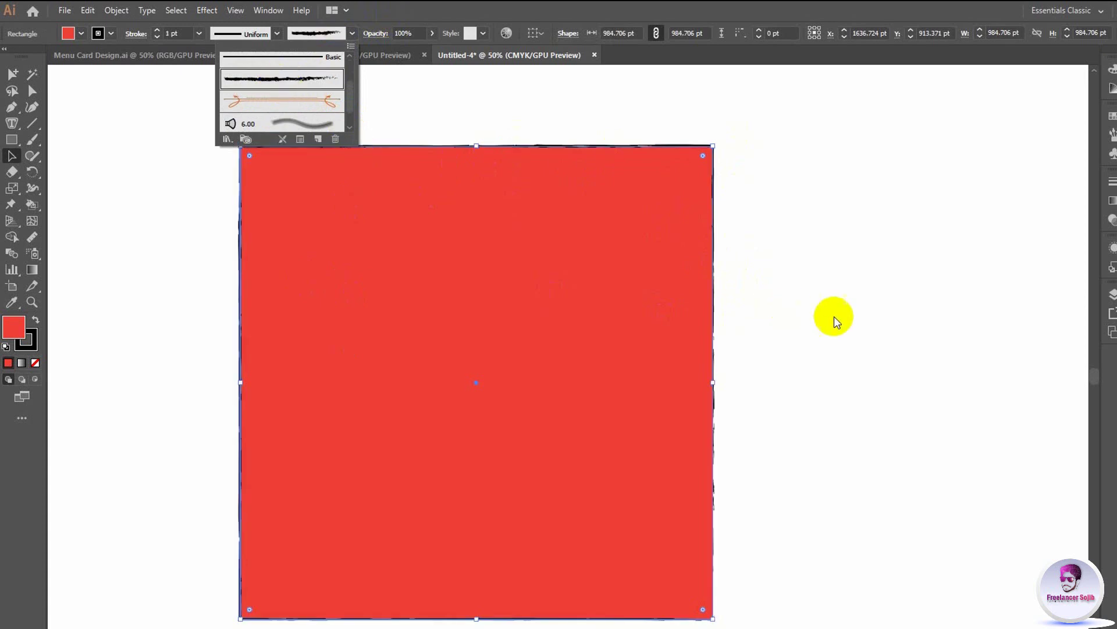
# Step: Zoom in to inspect the charcoal edge, then reselect the square
pyautogui.click(834, 316)
pyautogui.click(752, 435)
pyautogui.scroll(3, 752, 436)
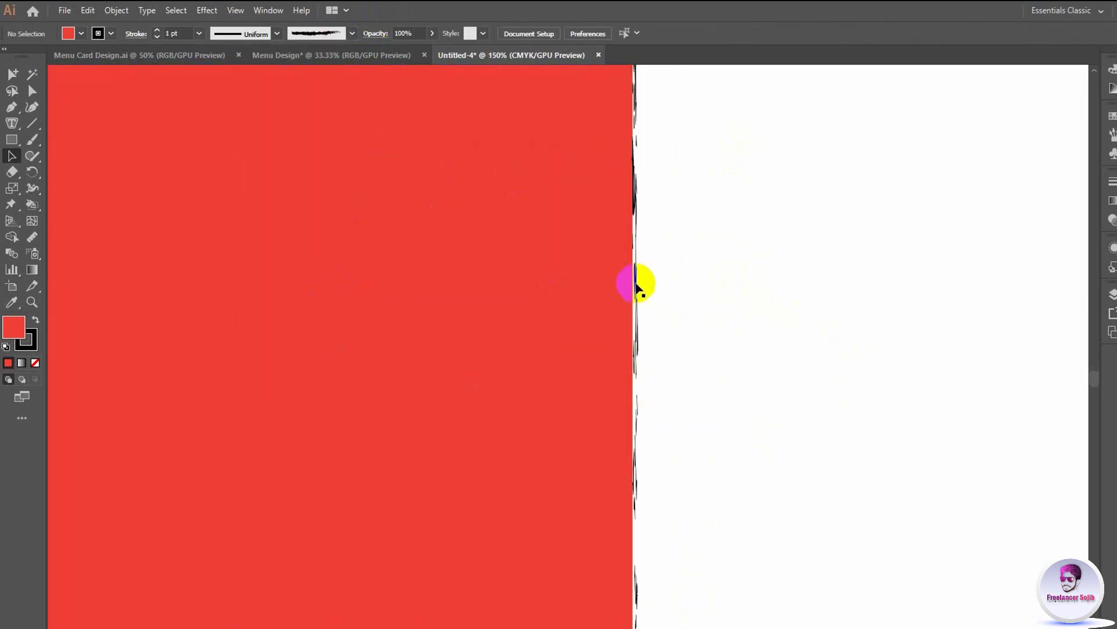
pyautogui.scroll(-3, 648, 205)
pyautogui.scroll(4, 662, 279)
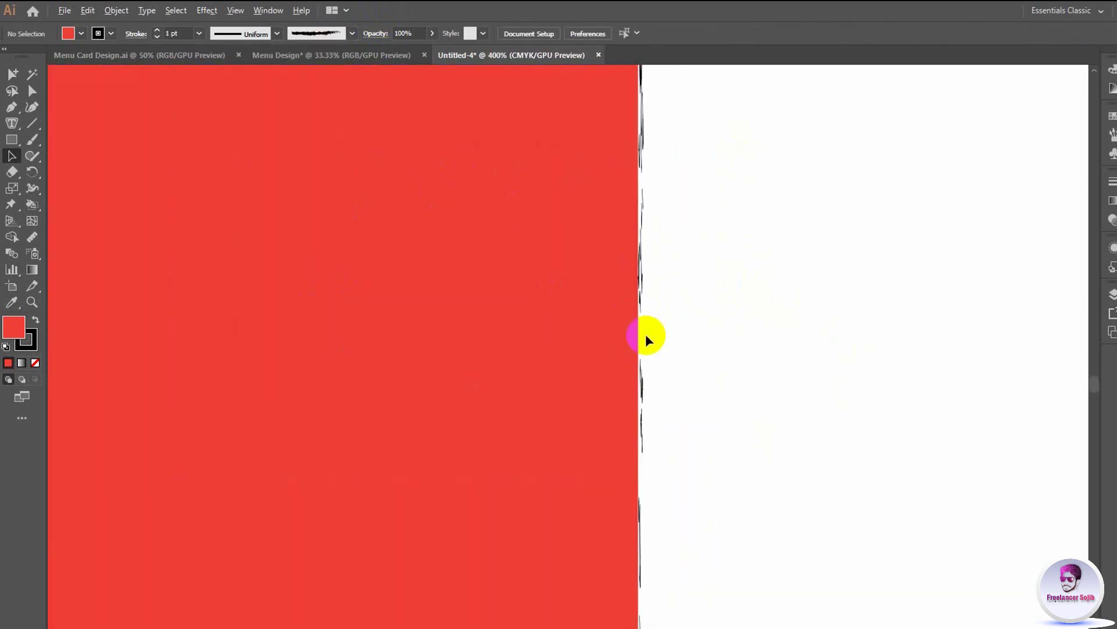
pyautogui.scroll(-3, 645, 334)
pyautogui.scroll(3, 655, 305)
pyautogui.scroll(2, 664, 254)
pyautogui.scroll(-2, 613, 235)
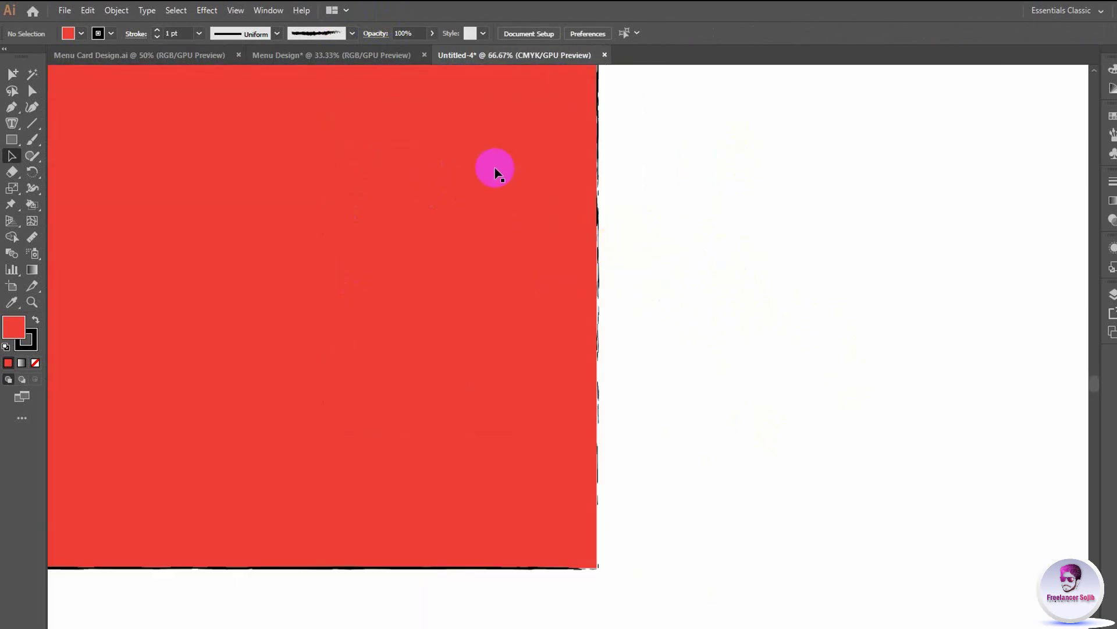
pyautogui.scroll(-2, 494, 169)
pyautogui.scroll(2, 528, 224)
pyautogui.scroll(-3, 431, 220)
pyautogui.scroll(-2, 443, 267)
pyautogui.click(494, 327)
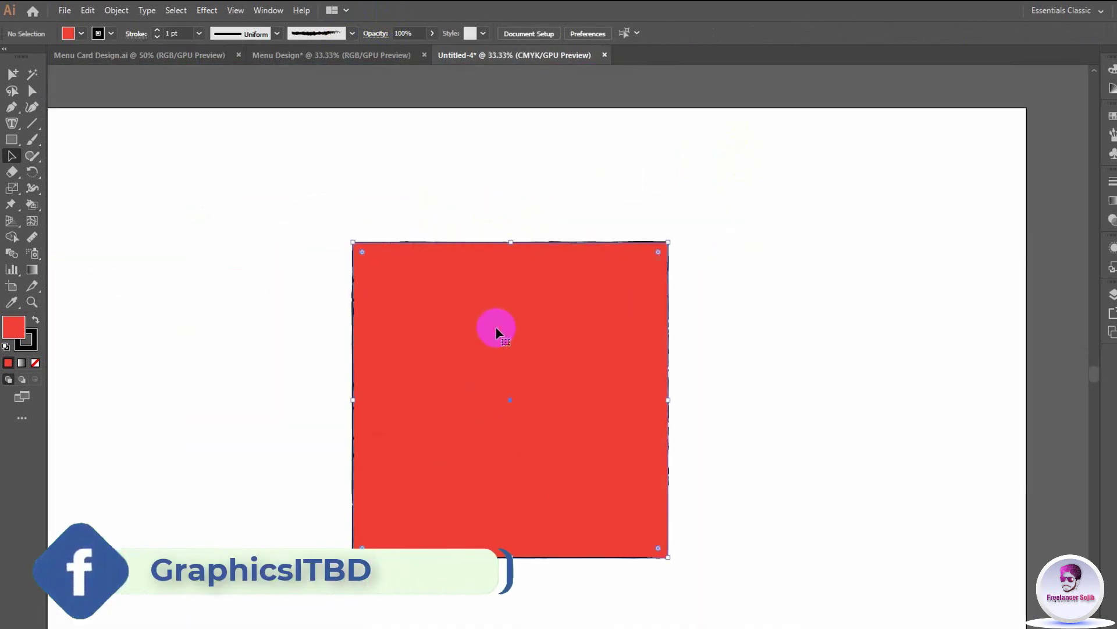
pyautogui.click(751, 369)
pyautogui.click(522, 367)
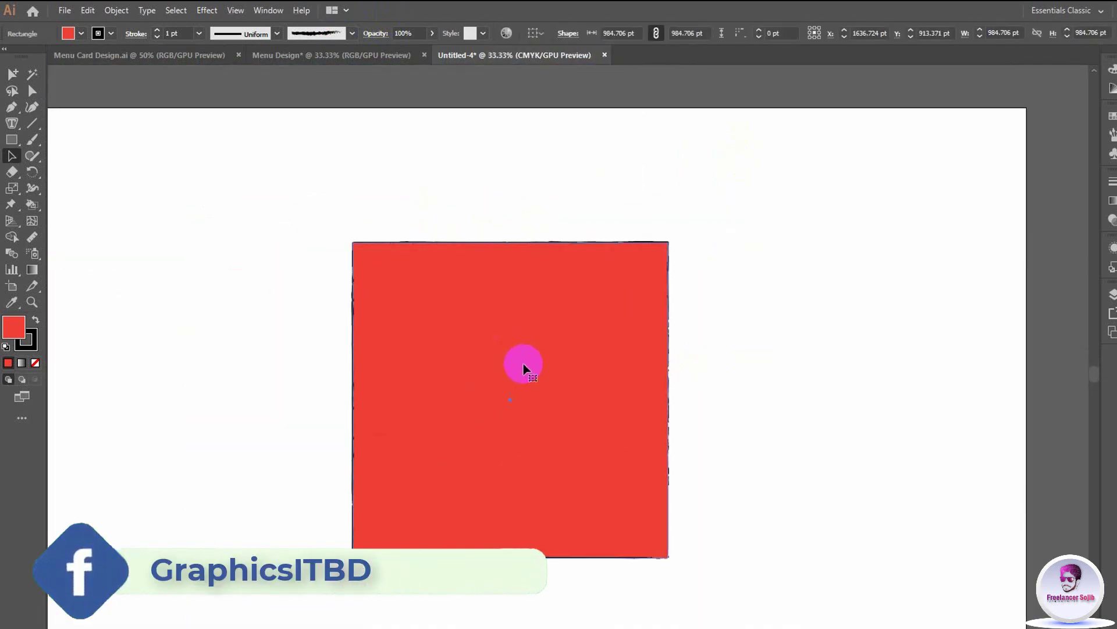
# Step: Apply a denim stitched-seam pattern brush to the outline and zoom in to inspect it
pyautogui.click(352, 33)
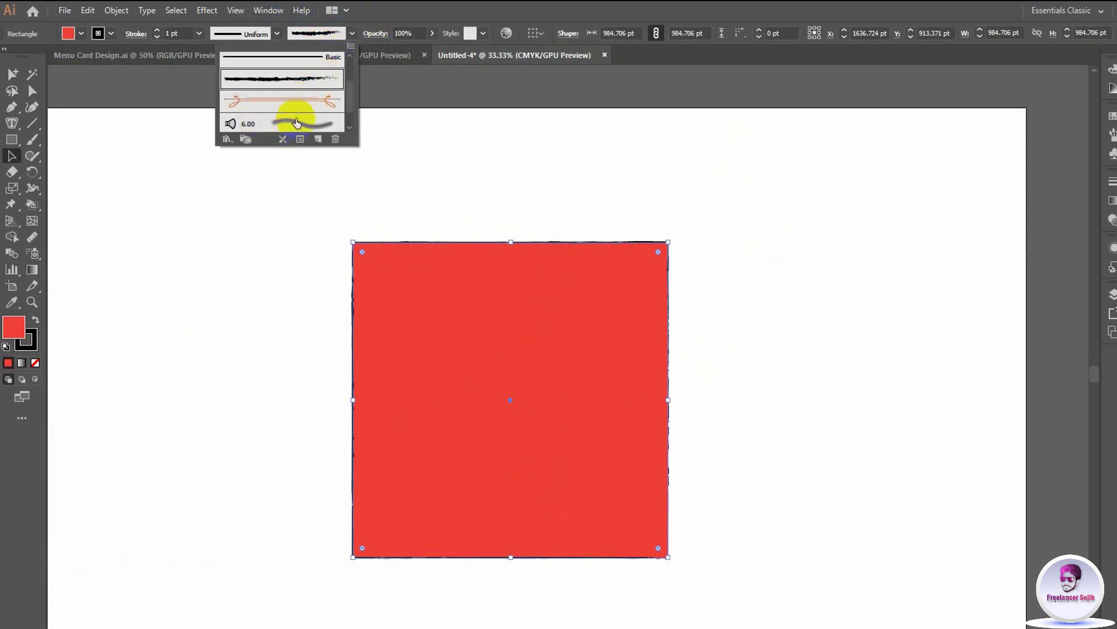
pyautogui.scroll(-1, 282, 116)
pyautogui.click(253, 121)
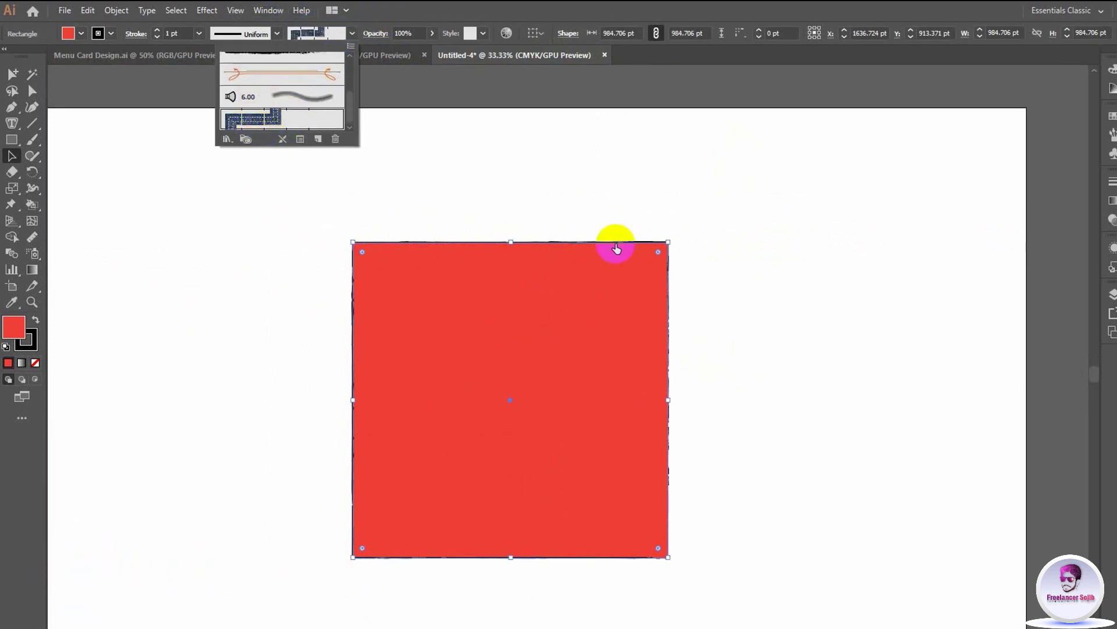
pyautogui.click(687, 323)
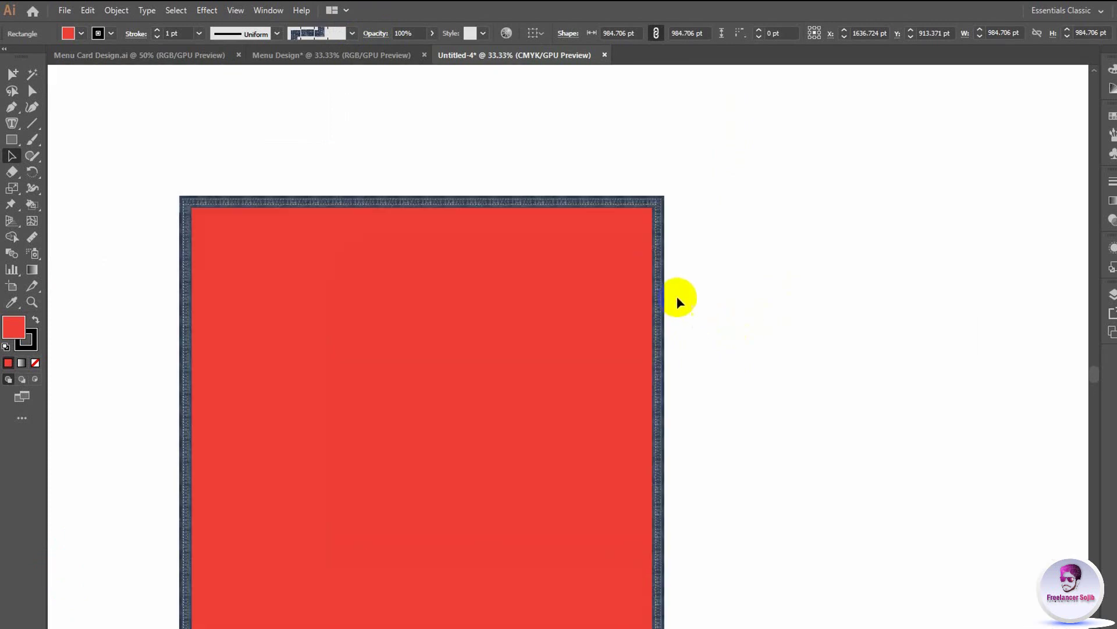
pyautogui.scroll(10, 676, 296)
pyautogui.scroll(-5, 605, 326)
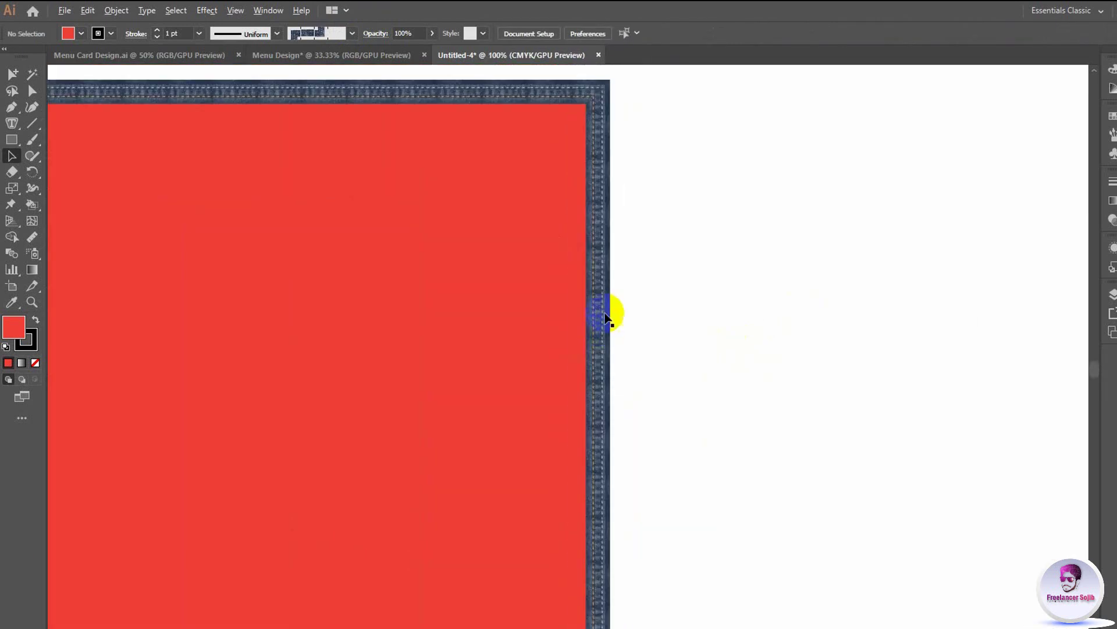
pyautogui.scroll(2, 610, 291)
pyautogui.scroll(-1, 614, 375)
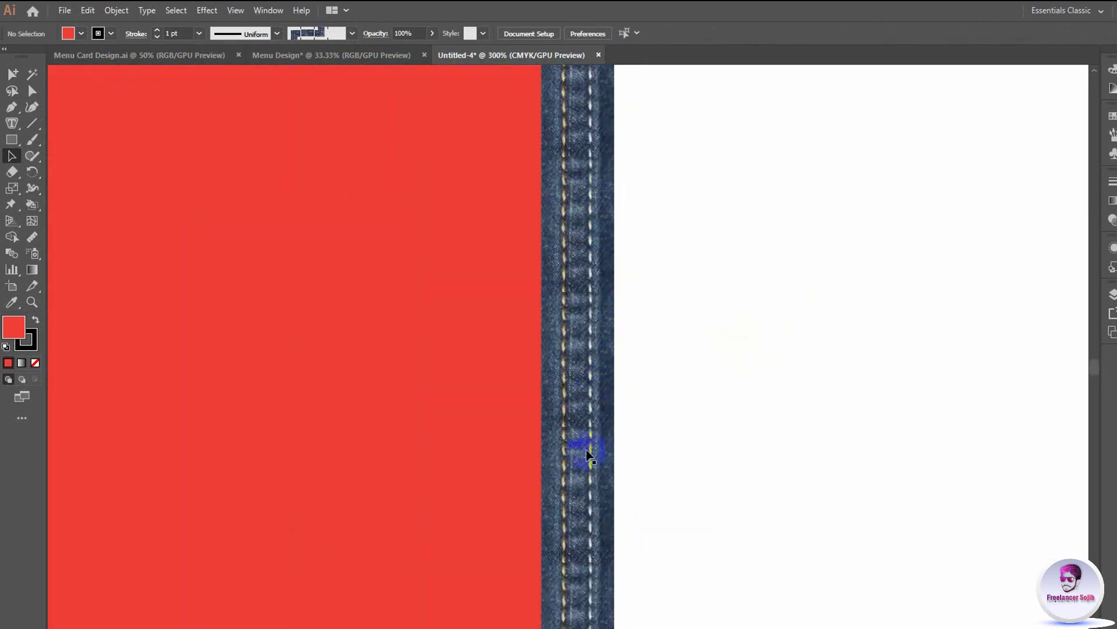
pyautogui.scroll(-1, 579, 448)
pyautogui.scroll(-1, 566, 431)
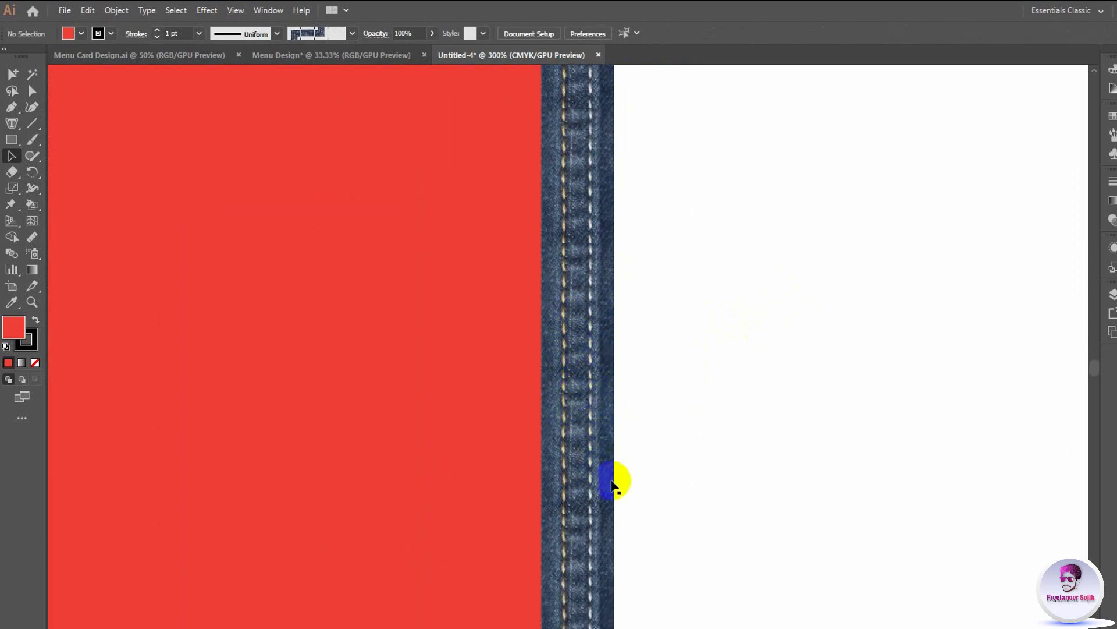
pyautogui.scroll(-5, 568, 365)
# Step: Switch the square's outline back to the Basic brush
pyautogui.click(568, 365)
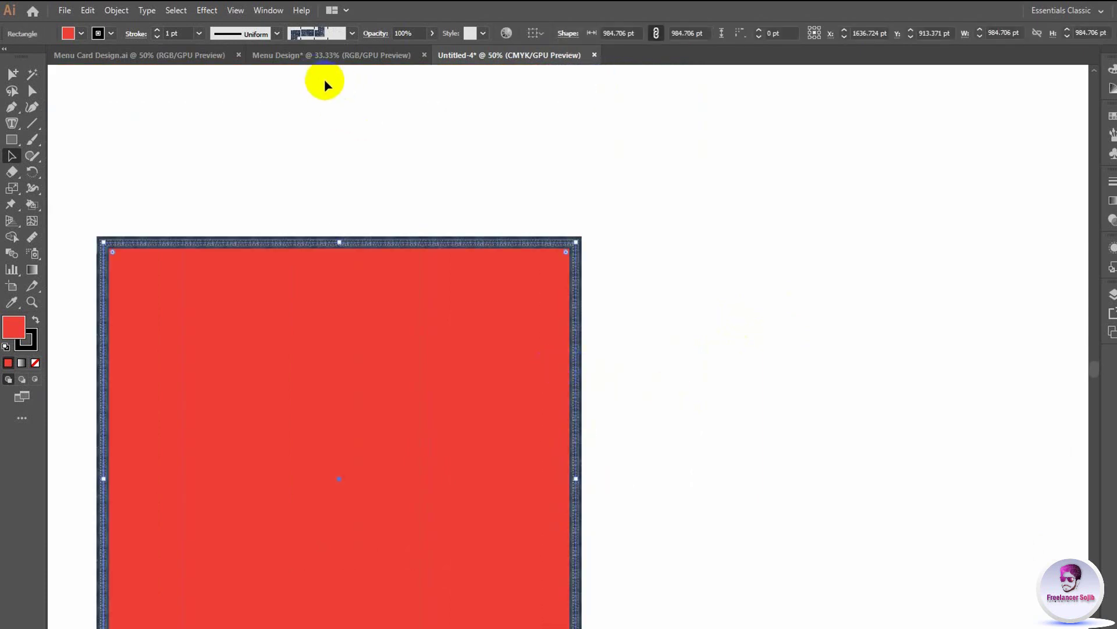
pyautogui.click(351, 34)
pyautogui.scroll(3, 274, 99)
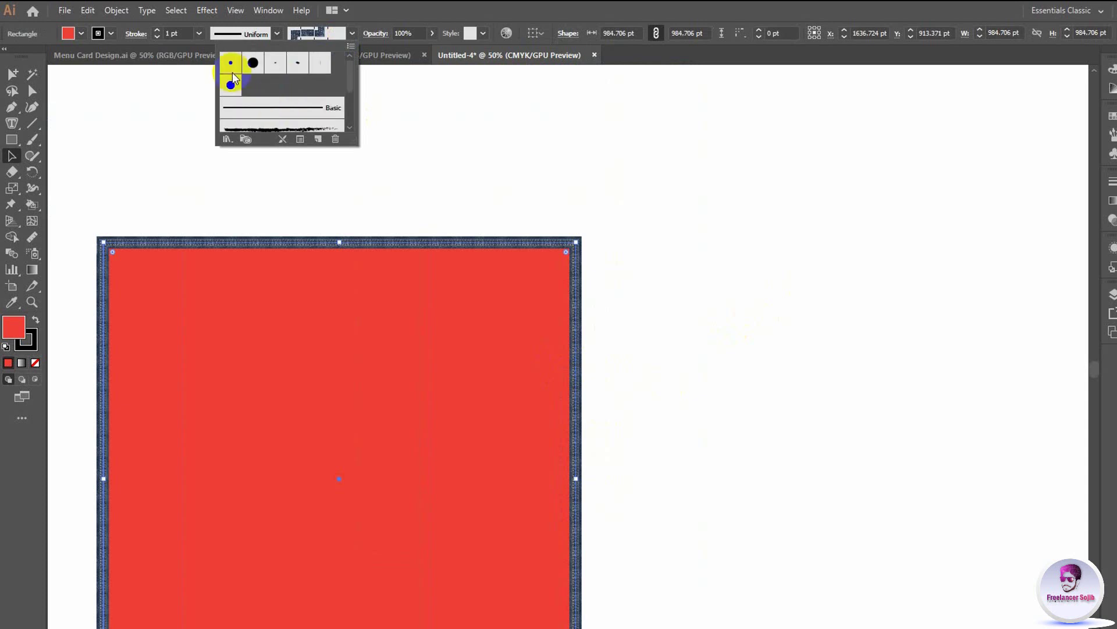
pyautogui.click(304, 109)
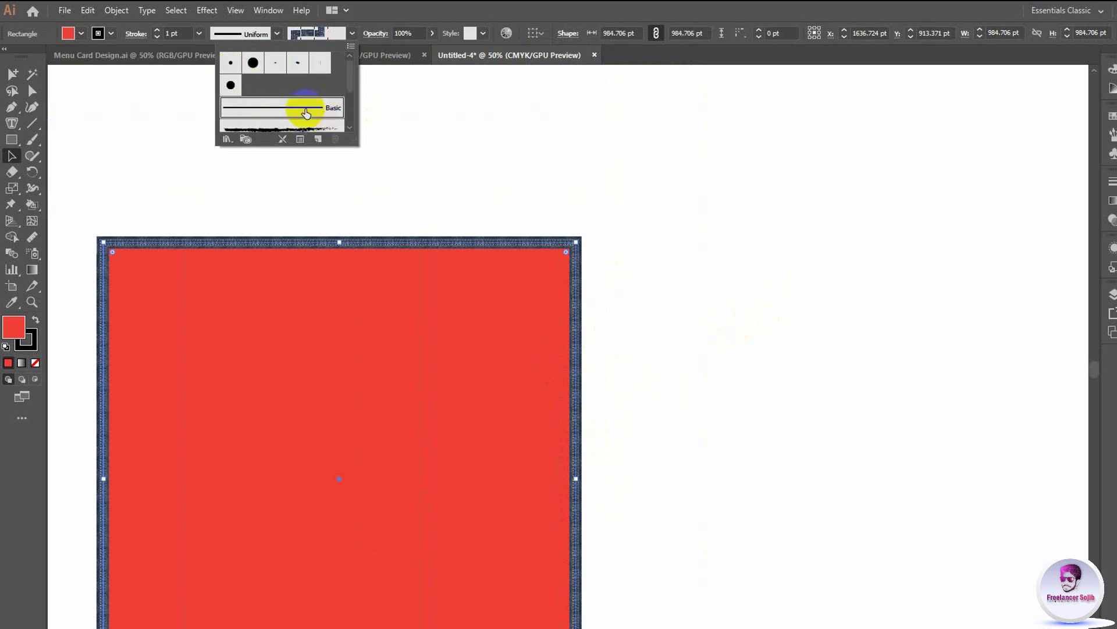
pyautogui.click(649, 259)
pyautogui.click(658, 295)
pyautogui.scroll(-2, 524, 295)
pyautogui.click(526, 295)
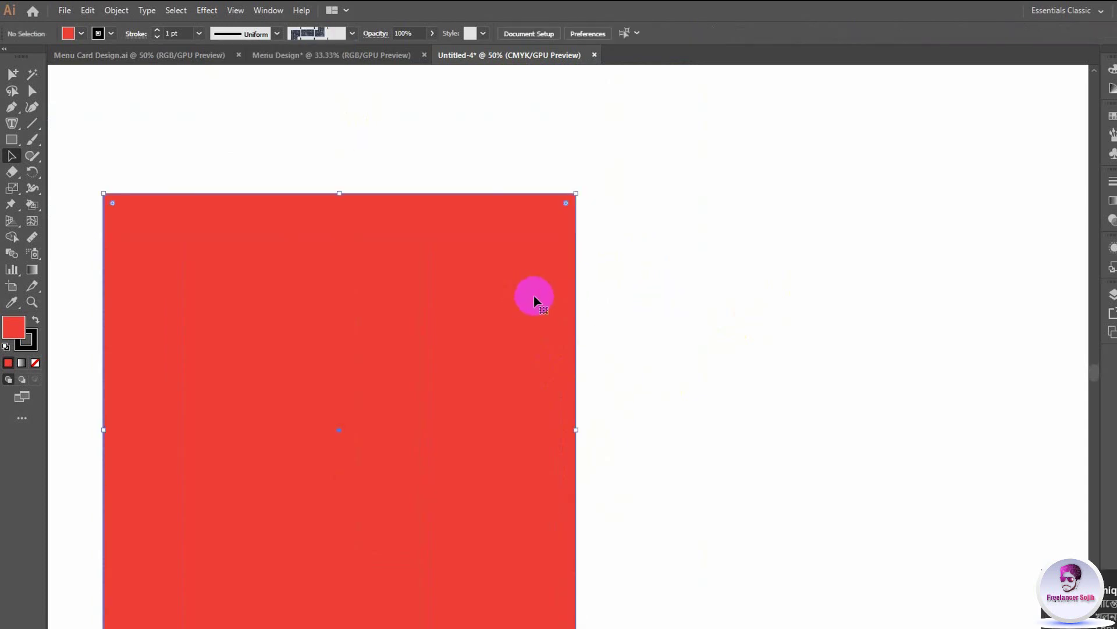
pyautogui.scroll(-2, 531, 295)
pyautogui.scroll(-2, 444, 262)
# Step: Remove the red square's outline entirely
pyautogui.scroll(1, 517, 255)
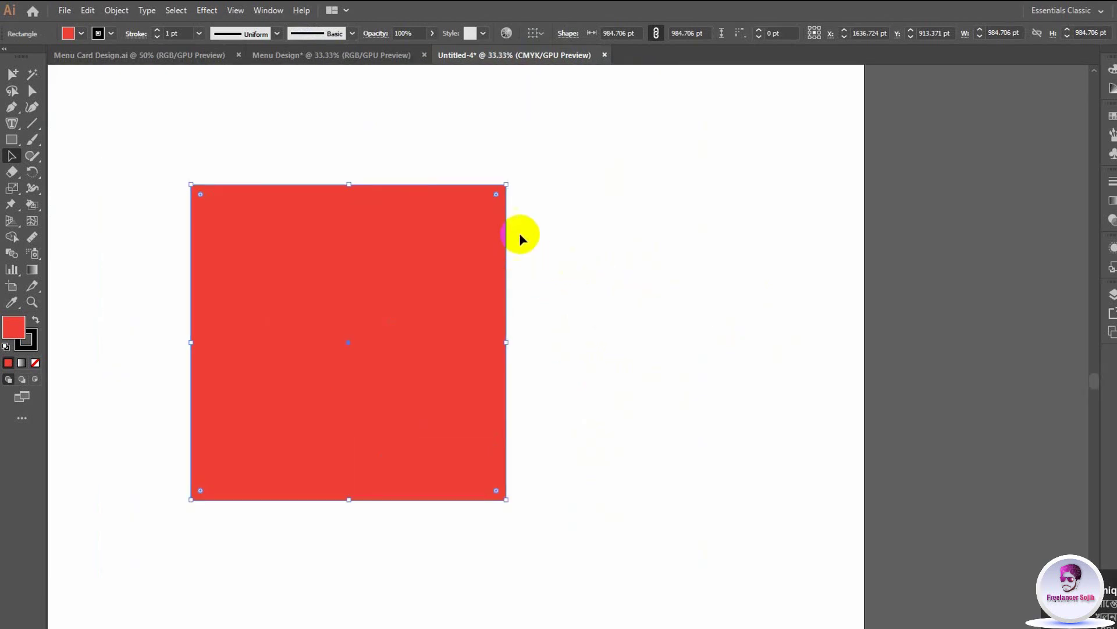
pyautogui.moveTo(522, 234); pyautogui.dragTo(565, 260)
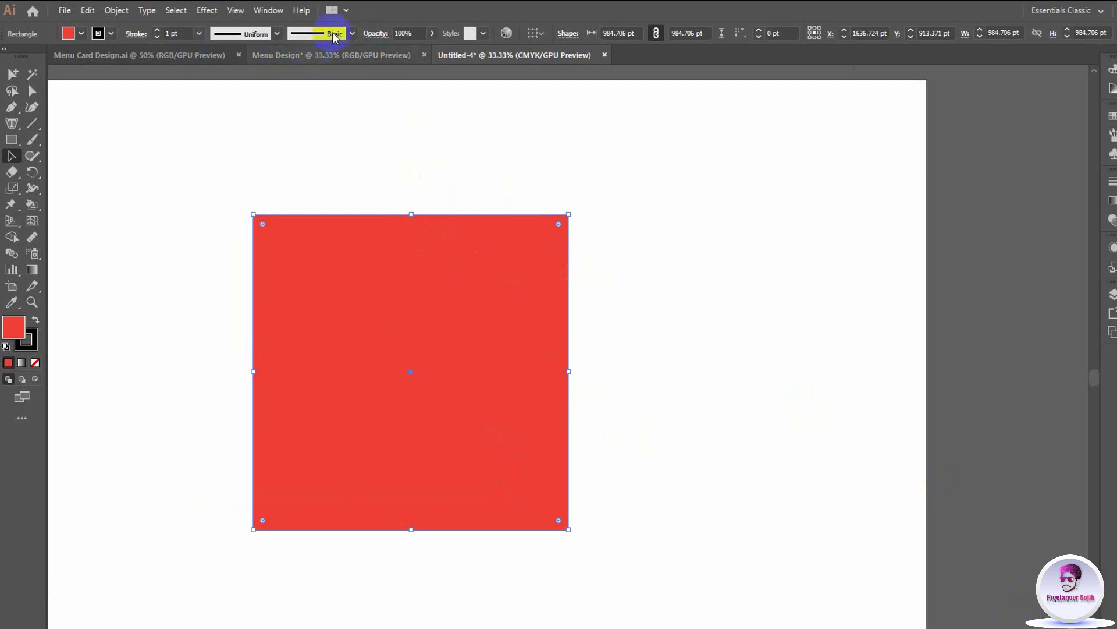
pyautogui.click(606, 191)
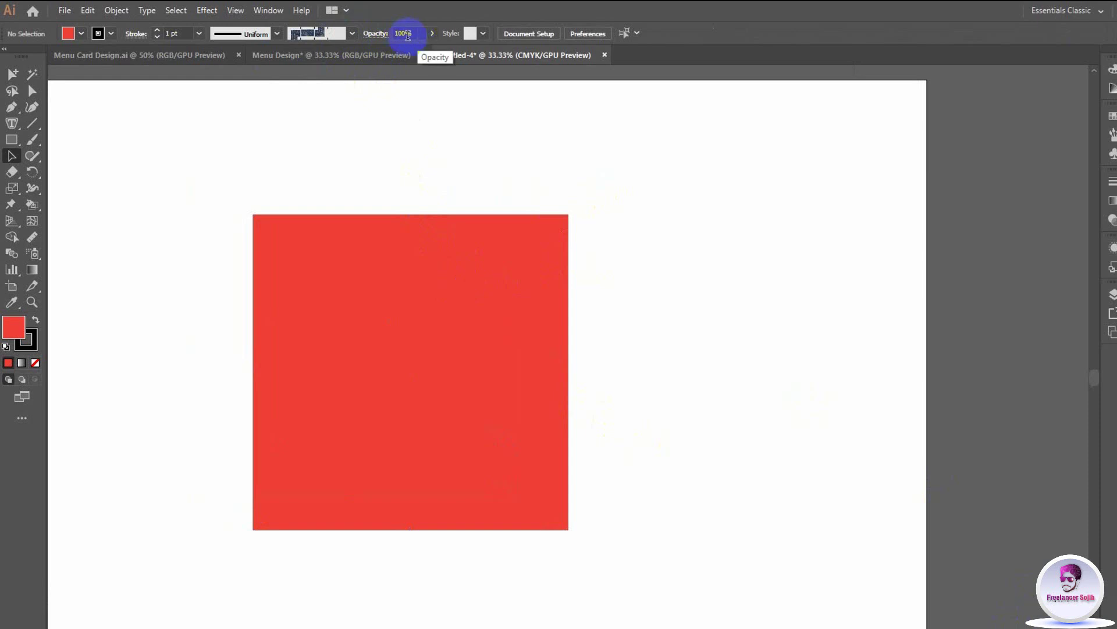
pyautogui.click(428, 262)
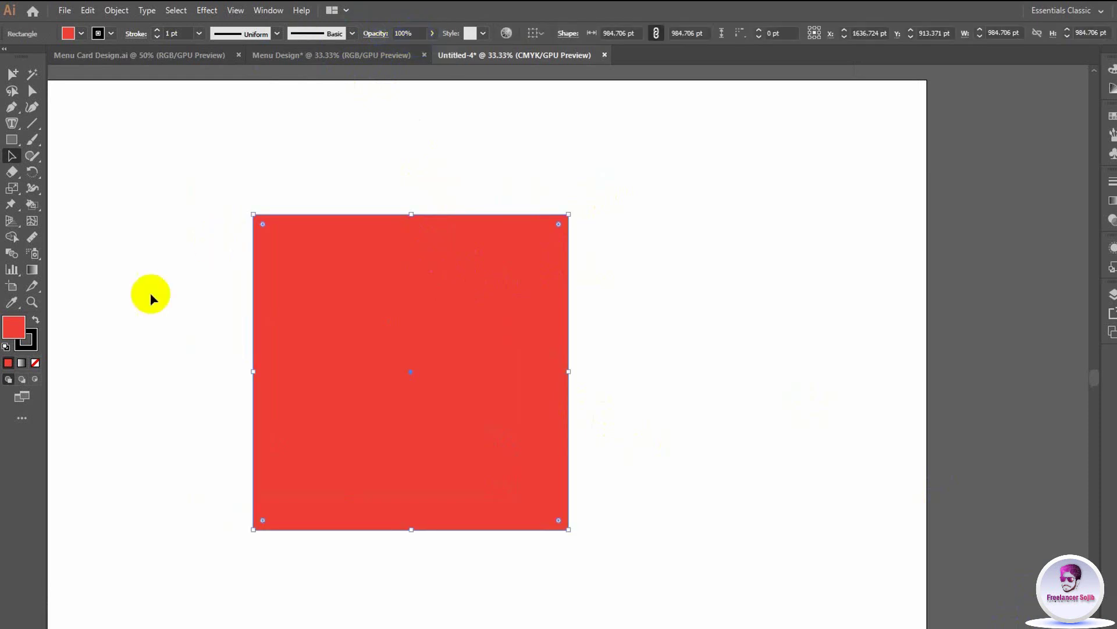
pyautogui.click(34, 363)
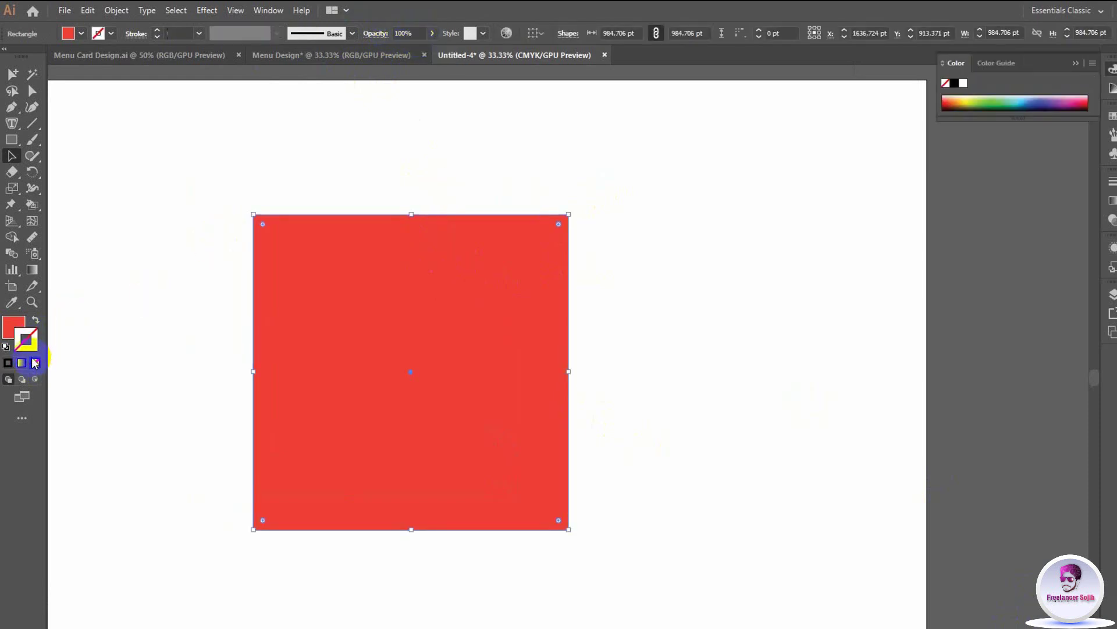
pyautogui.click(154, 285)
# Step: Shrink the red square about its centre to roughly 806.8 pt per side
pyautogui.click(342, 330)
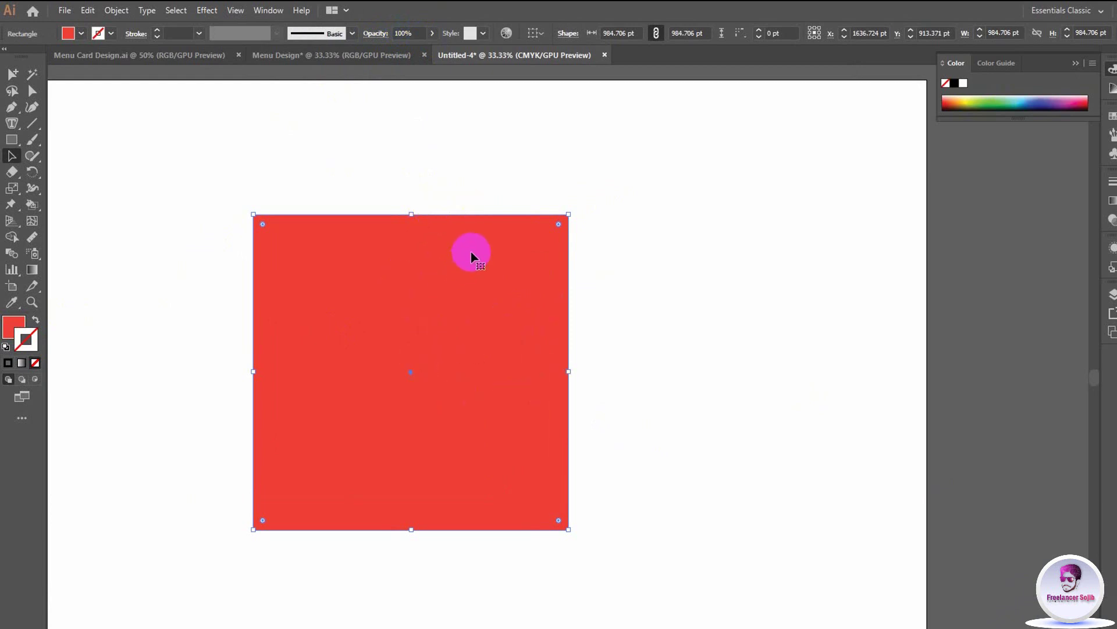
pyautogui.click(548, 407)
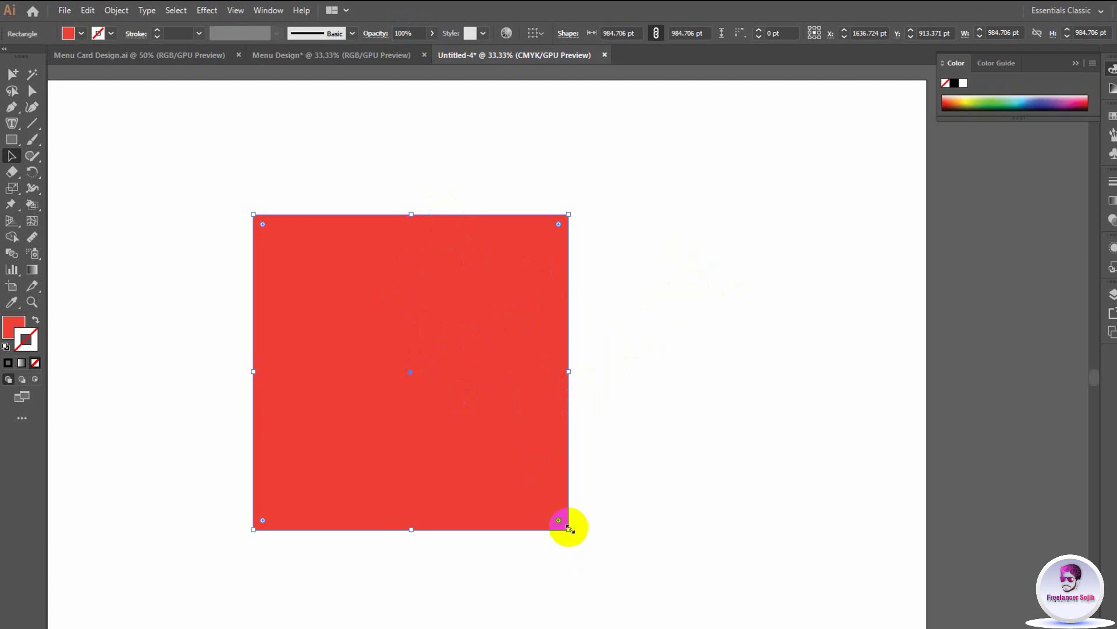
pyautogui.moveTo(560, 524); pyautogui.dragTo(540, 499)
pyautogui.click(560, 506)
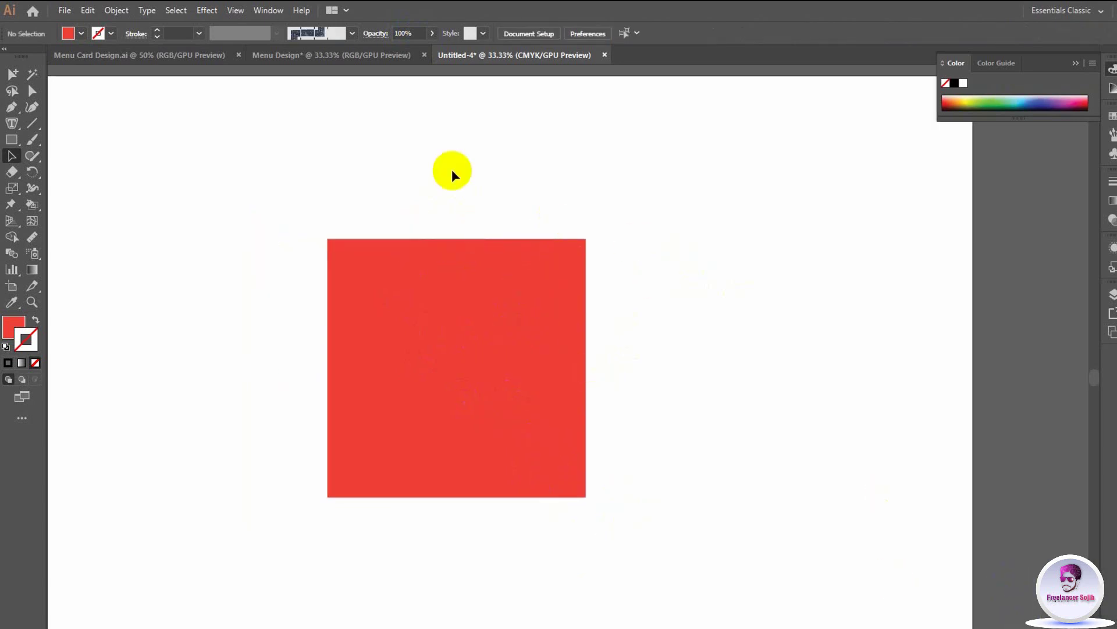
# Step: Set the red square's opacity to 95%
pyautogui.click(410, 33)
pyautogui.write('95')
pyautogui.press('Return')
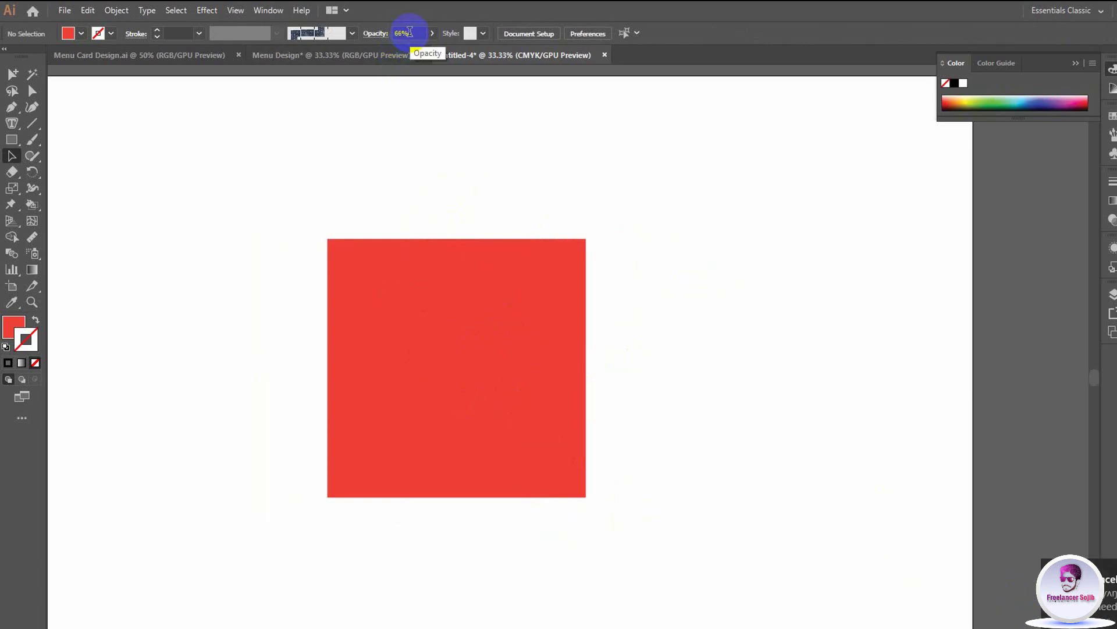
pyautogui.click(389, 295)
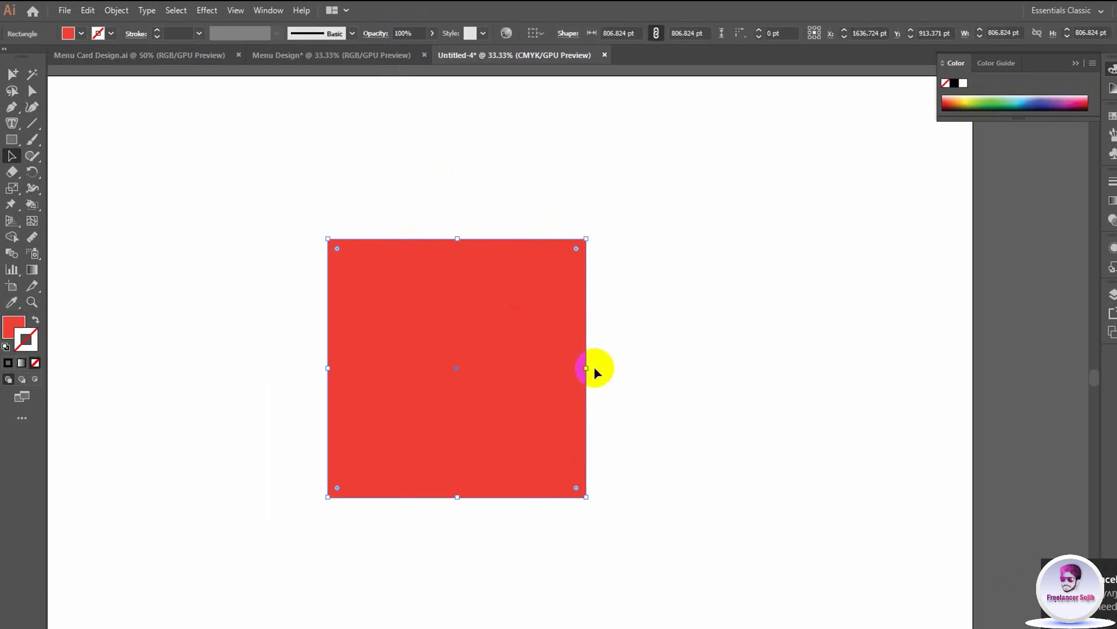
pyautogui.click(713, 424)
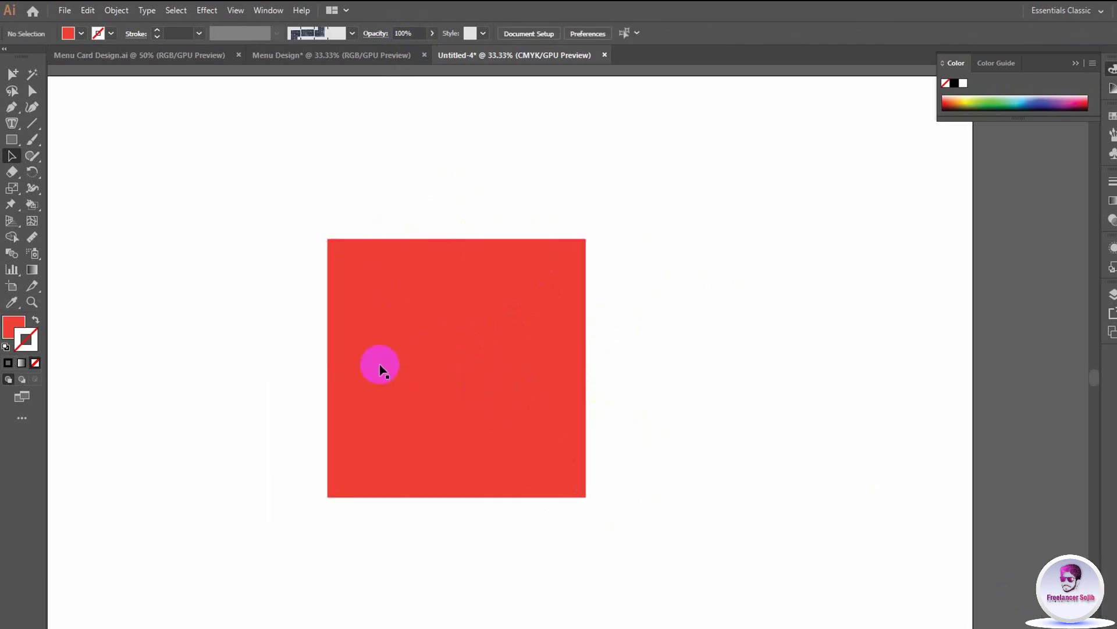
# Step: Draw a new square over the red square and fill it dark blue
pyautogui.click(10, 140)
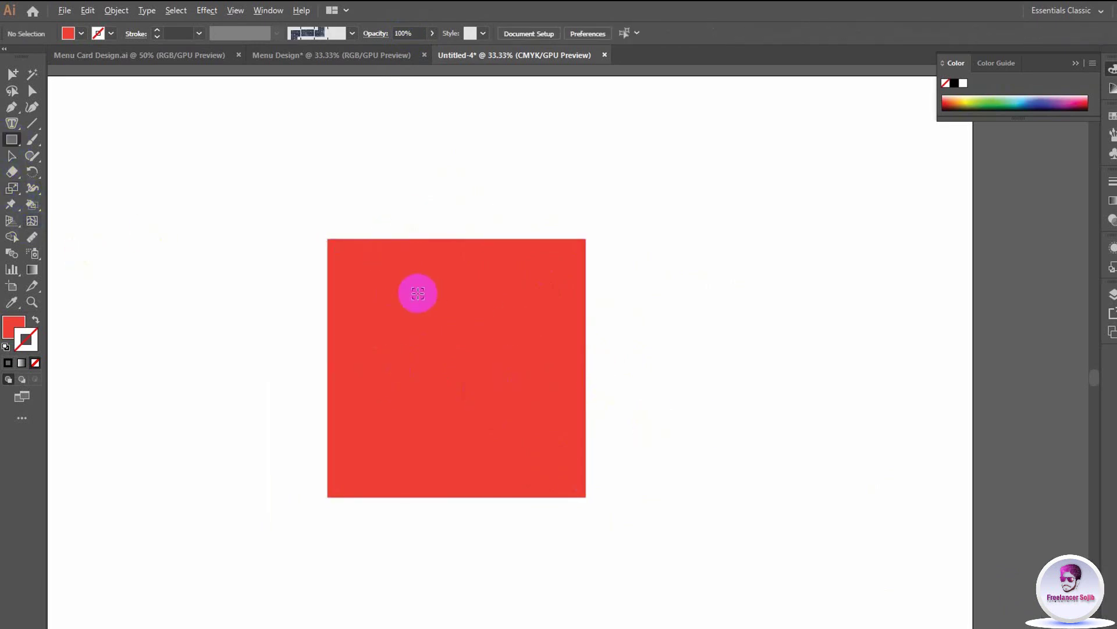
pyautogui.moveTo(418, 293); pyautogui.dragTo(491, 366)
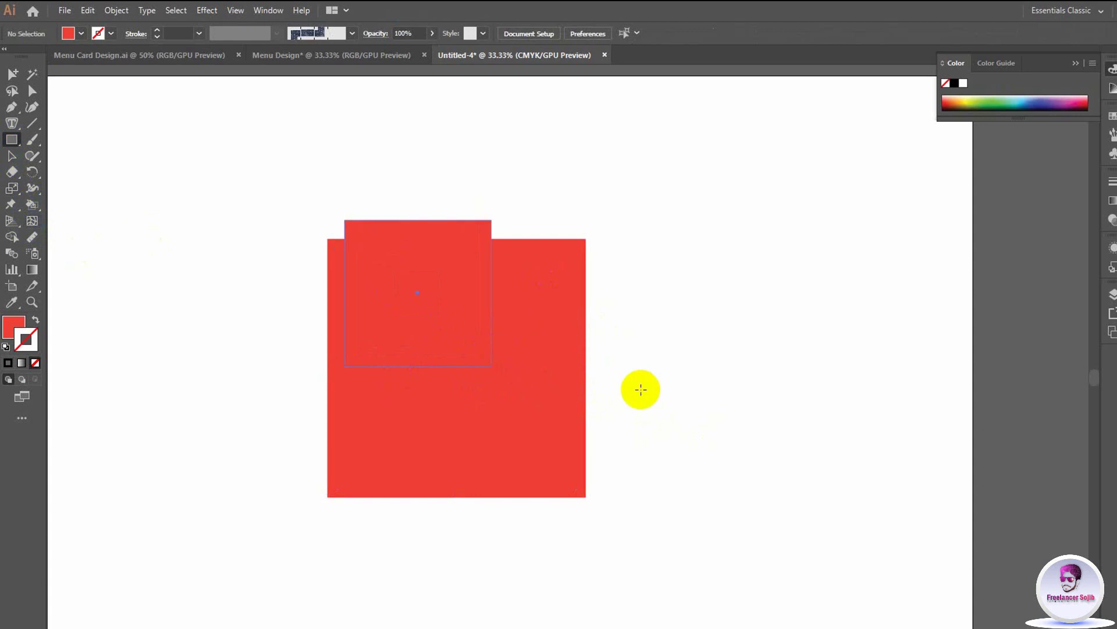
pyautogui.click(82, 35)
pyautogui.click(83, 57)
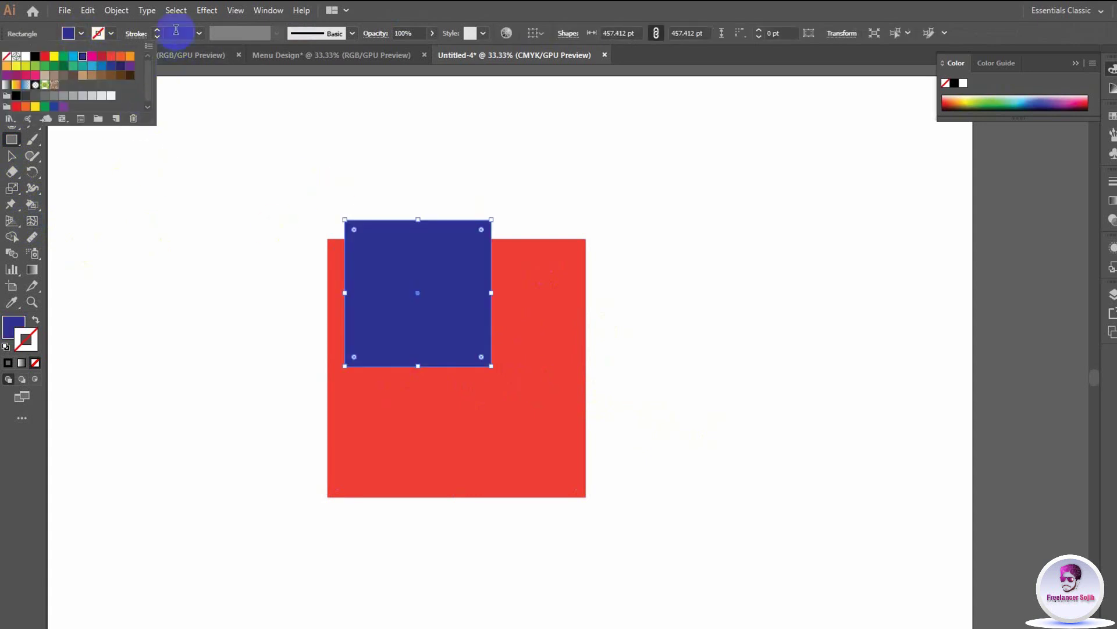
pyautogui.click(424, 7)
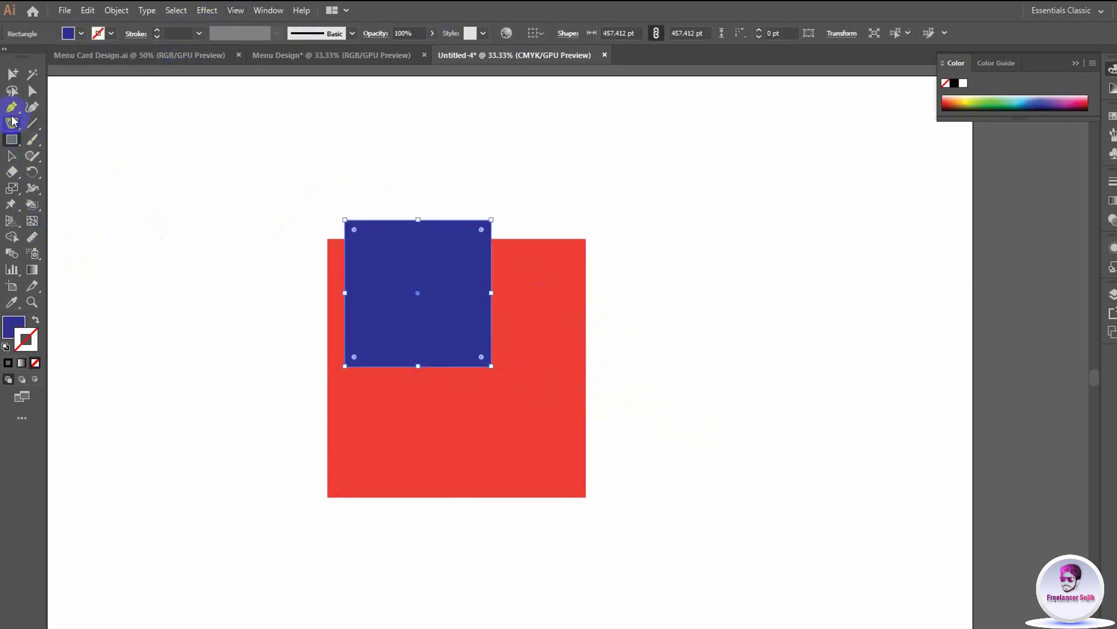
# Step: Send the blue square behind the red one so it peeks above the top edge
pyautogui.click(13, 157)
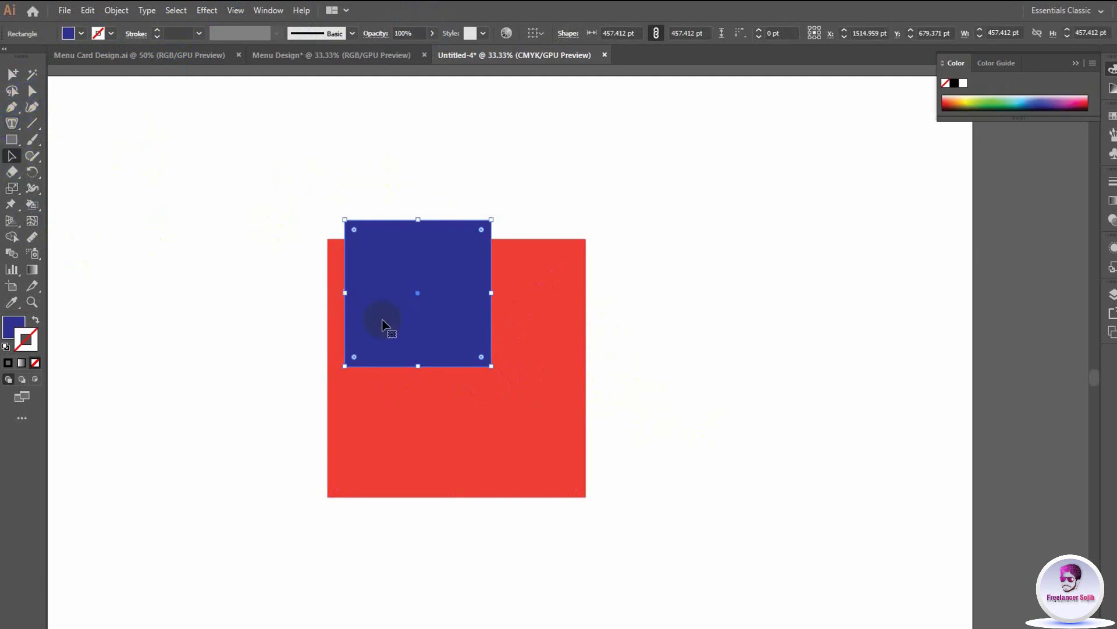
pyautogui.rightClick(382, 321)
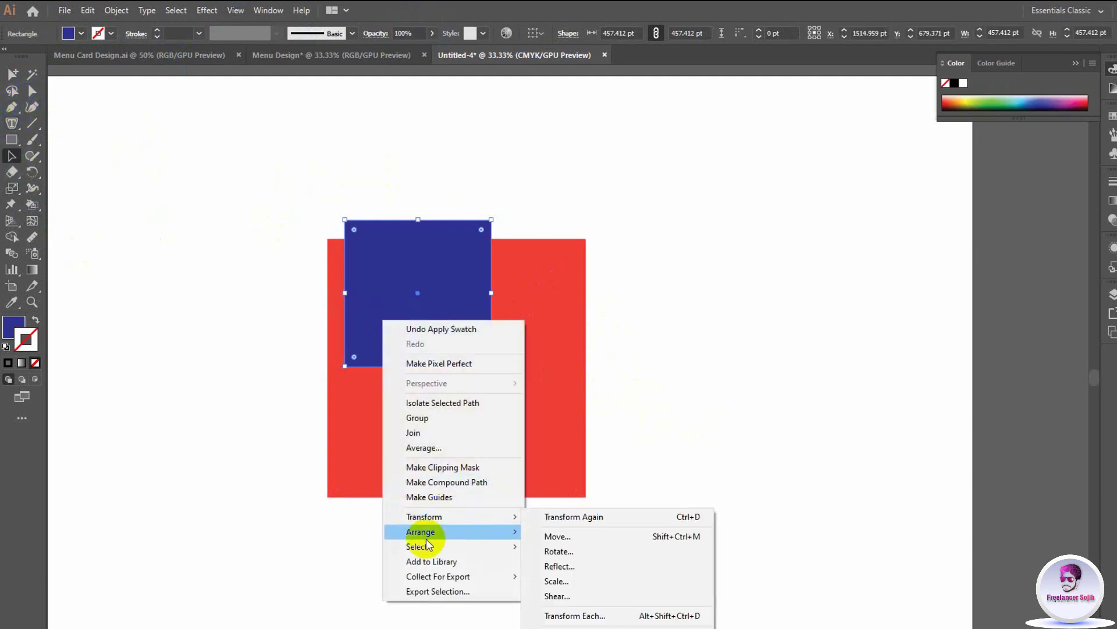
pyautogui.moveTo(420, 531)
pyautogui.click(594, 578)
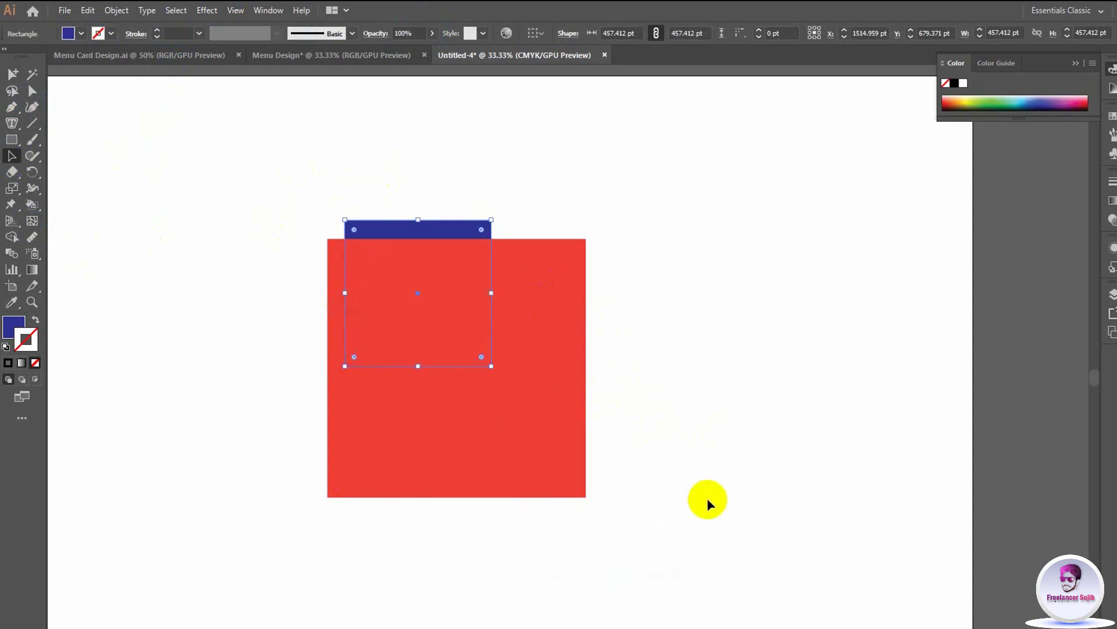
pyautogui.click(474, 250)
pyautogui.moveTo(450, 219)
pyautogui.mouseDown()
pyautogui.moveTo(495, 225)
pyautogui.moveTo(495, 216)
pyautogui.mouseUp()
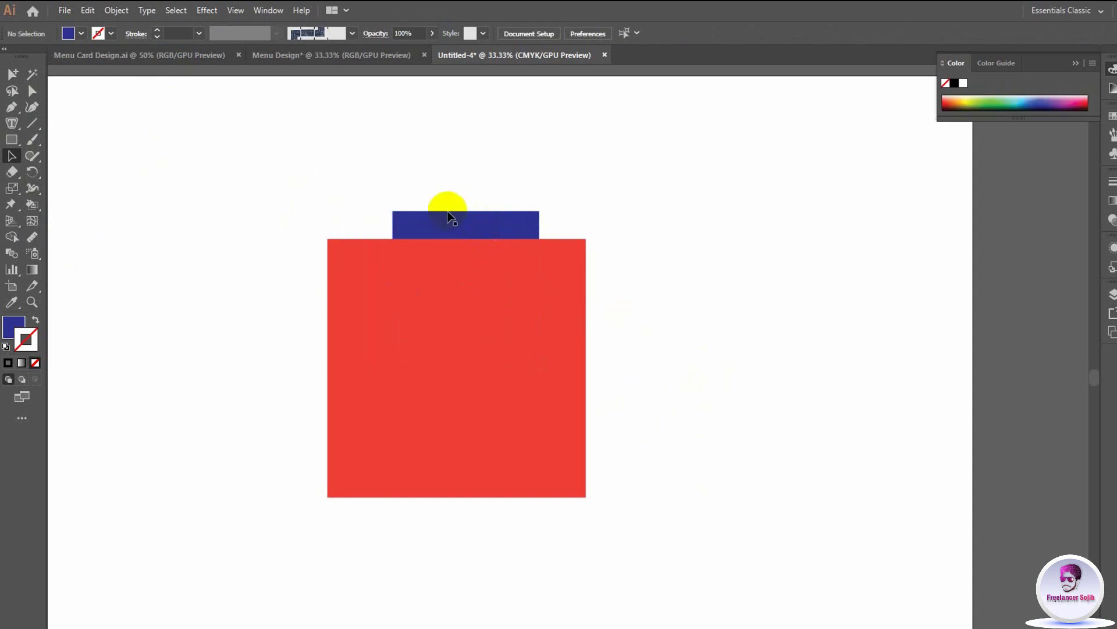
pyautogui.moveTo(460, 214); pyautogui.dragTo(458, 214)
pyautogui.click(666, 319)
pyautogui.click(473, 372)
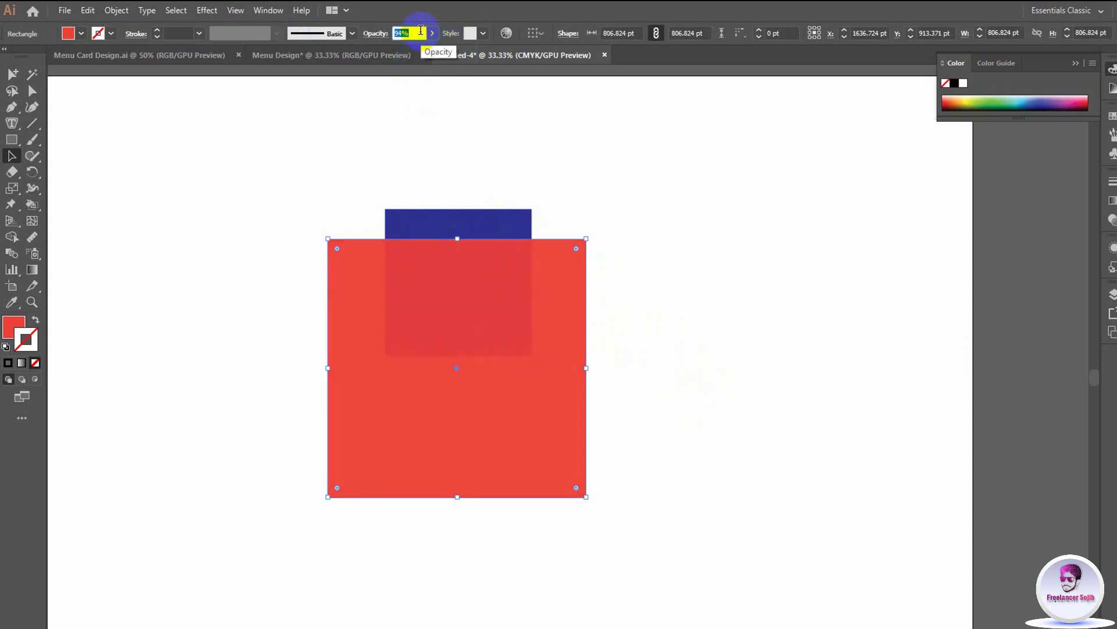
pyautogui.click(704, 369)
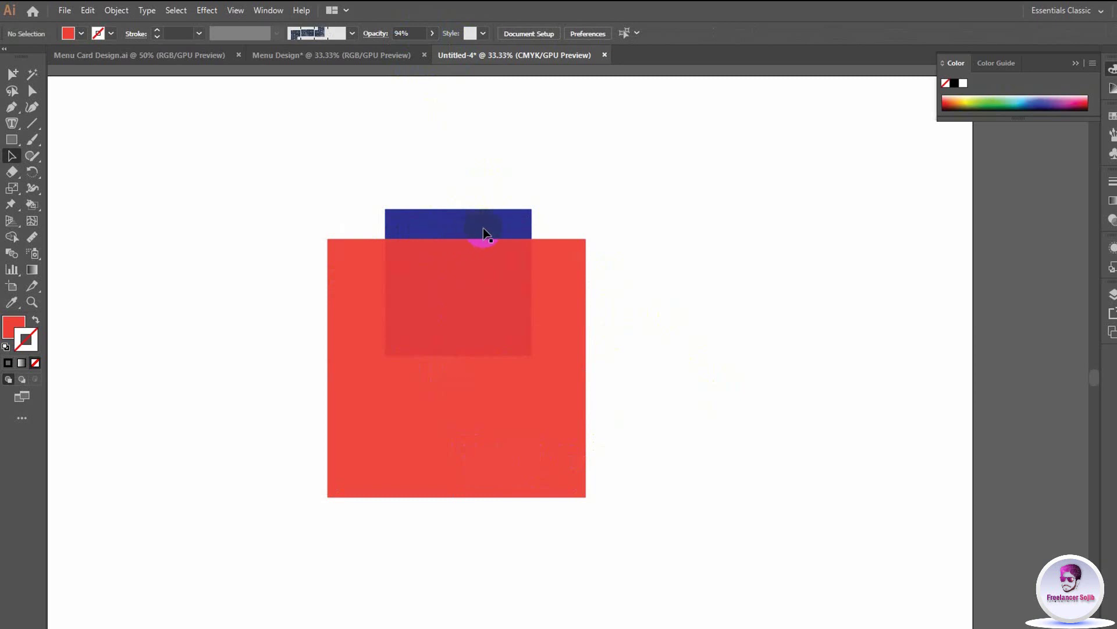
pyautogui.click(449, 294)
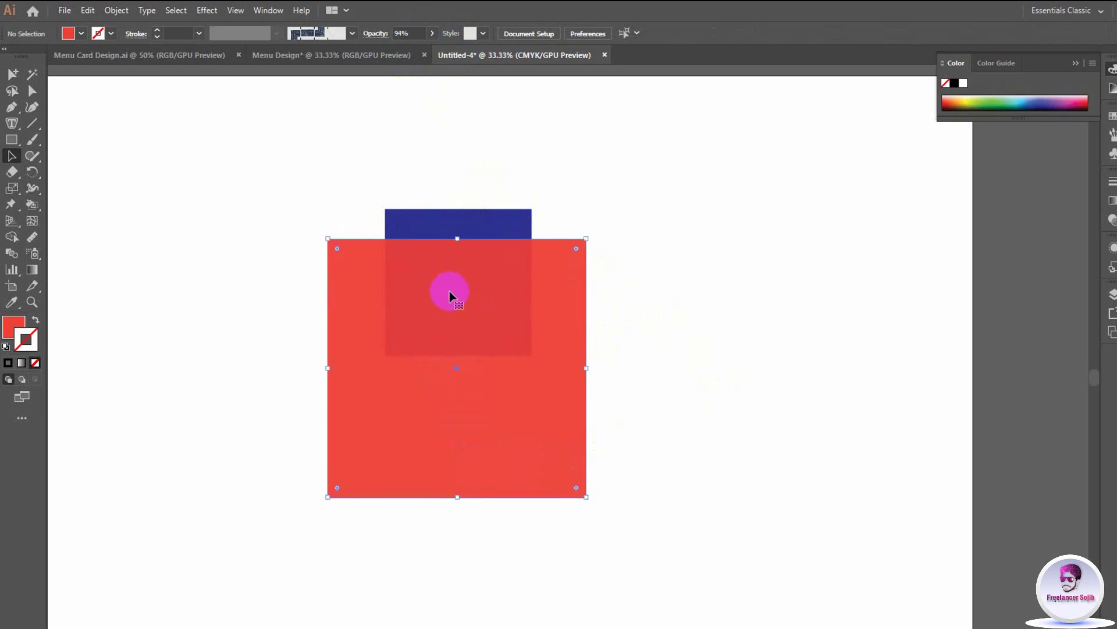
pyautogui.click(701, 304)
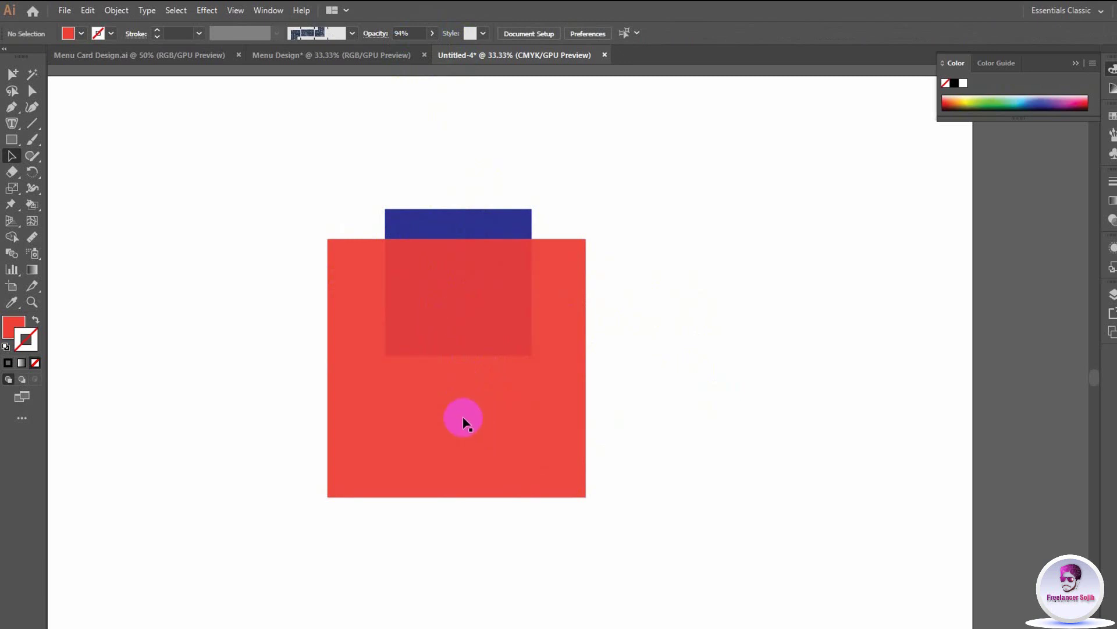
pyautogui.click(436, 305)
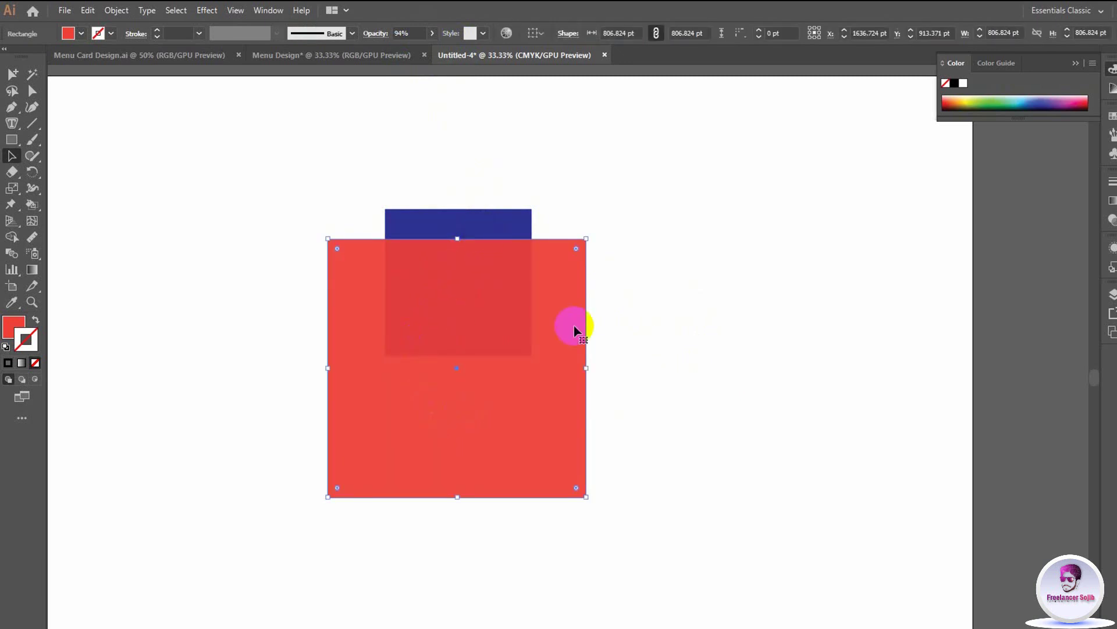
pyautogui.click(703, 444)
pyautogui.click(544, 406)
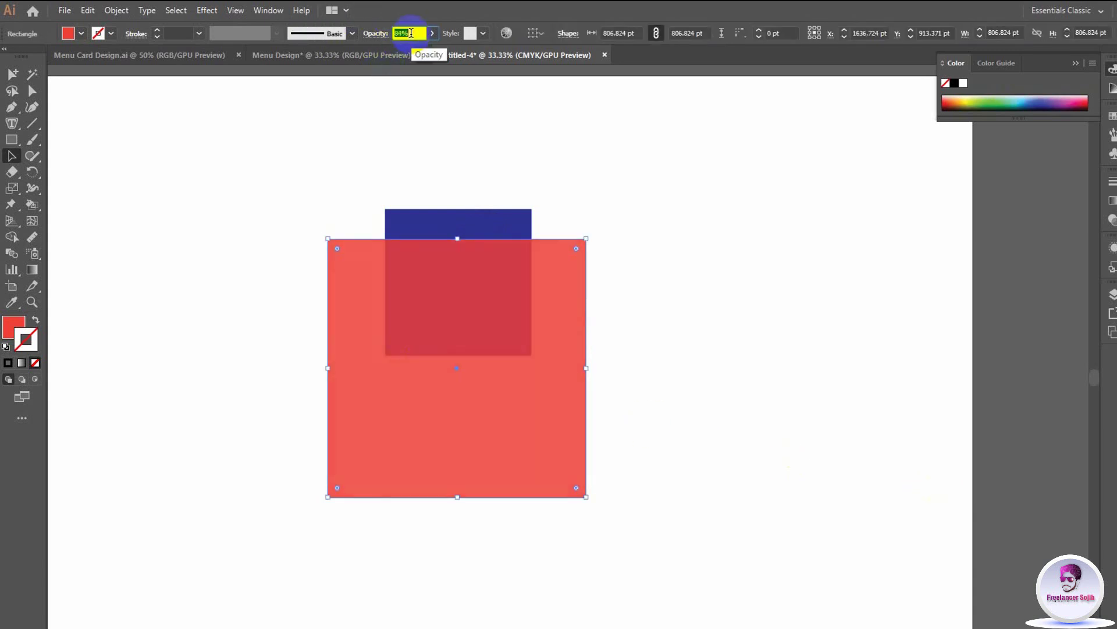
pyautogui.press('Down')
pyautogui.press('Down')
pyautogui.press('Down')
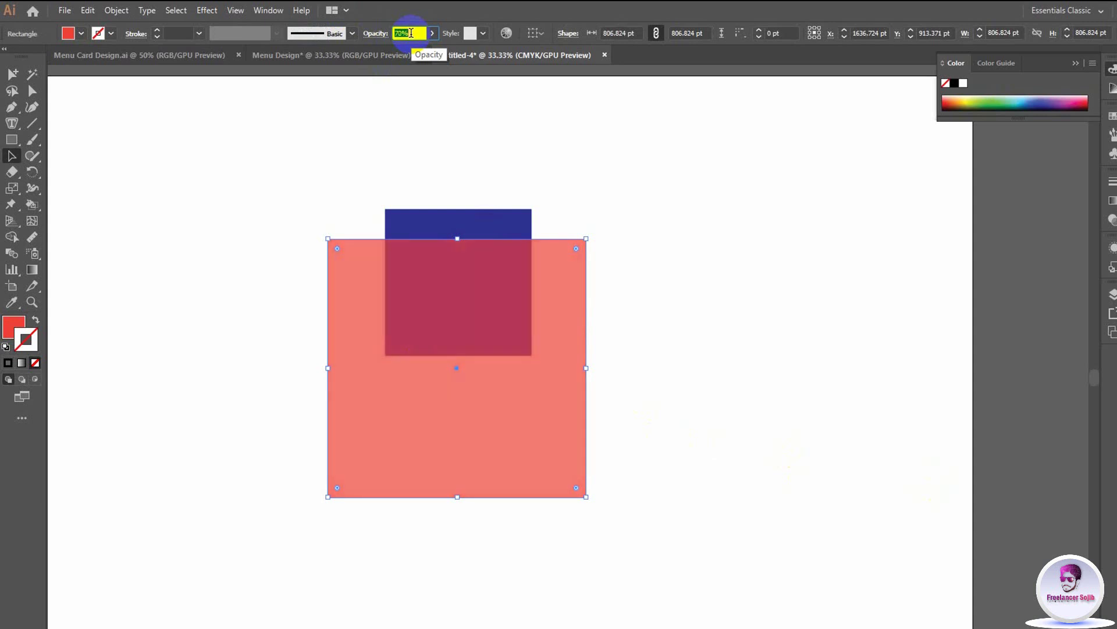
pyautogui.press('Up')
pyautogui.press('Up')
pyautogui.press('Up')
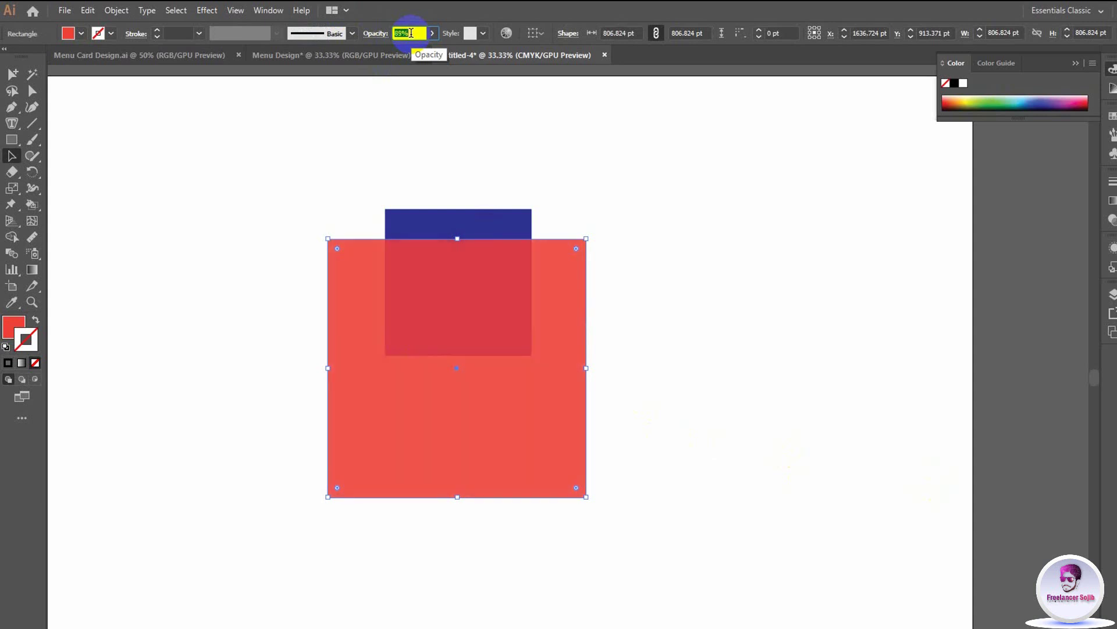
pyautogui.press('Up')
pyautogui.press('Up')
pyautogui.press('Up')
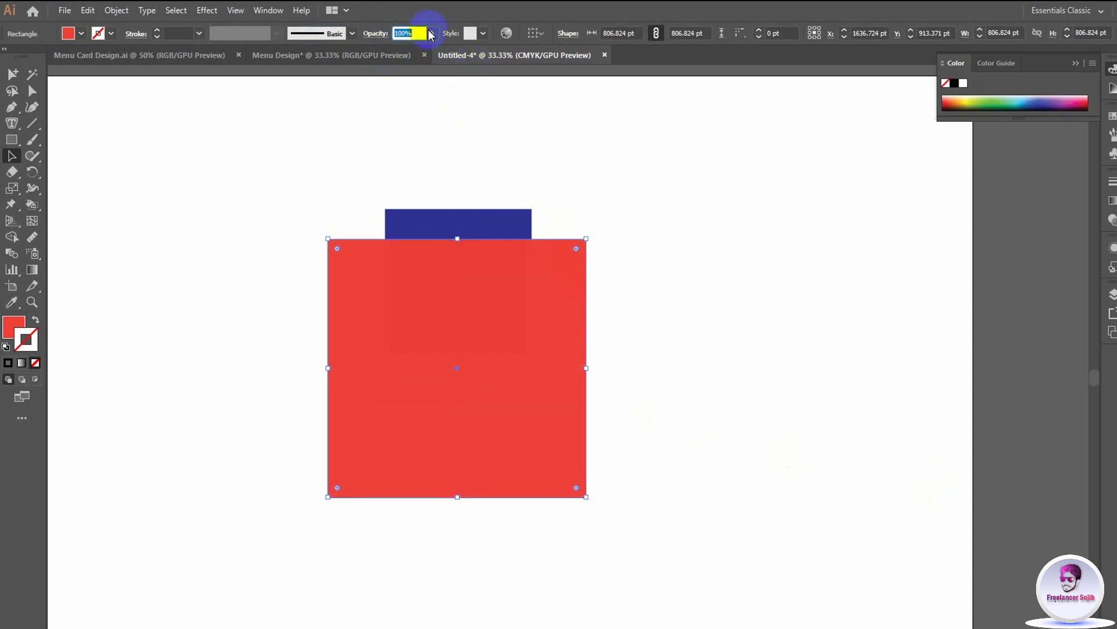
pyautogui.click(595, 238)
# Step: Delete the blue square and select the red square
pyautogui.click(480, 227)
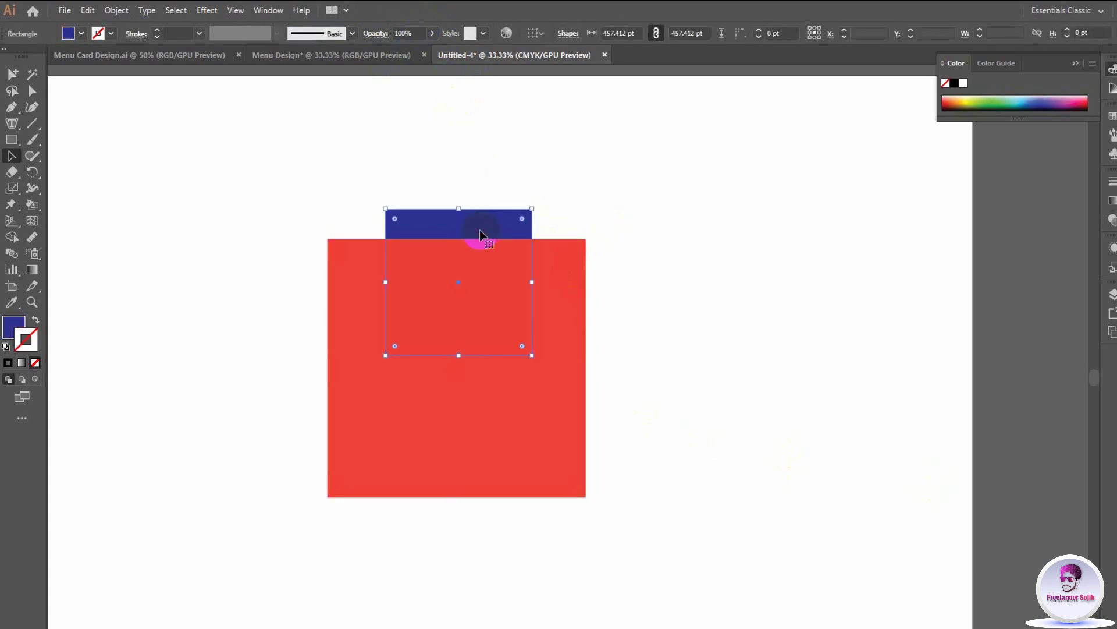
pyautogui.press('Delete')
pyautogui.click(504, 290)
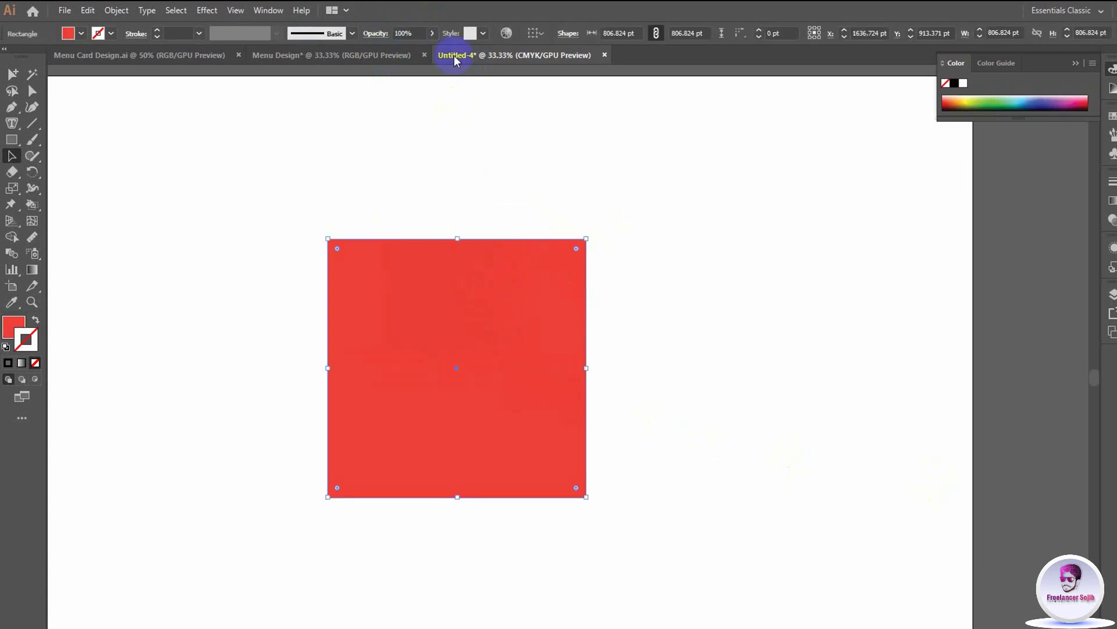
pyautogui.click(482, 35)
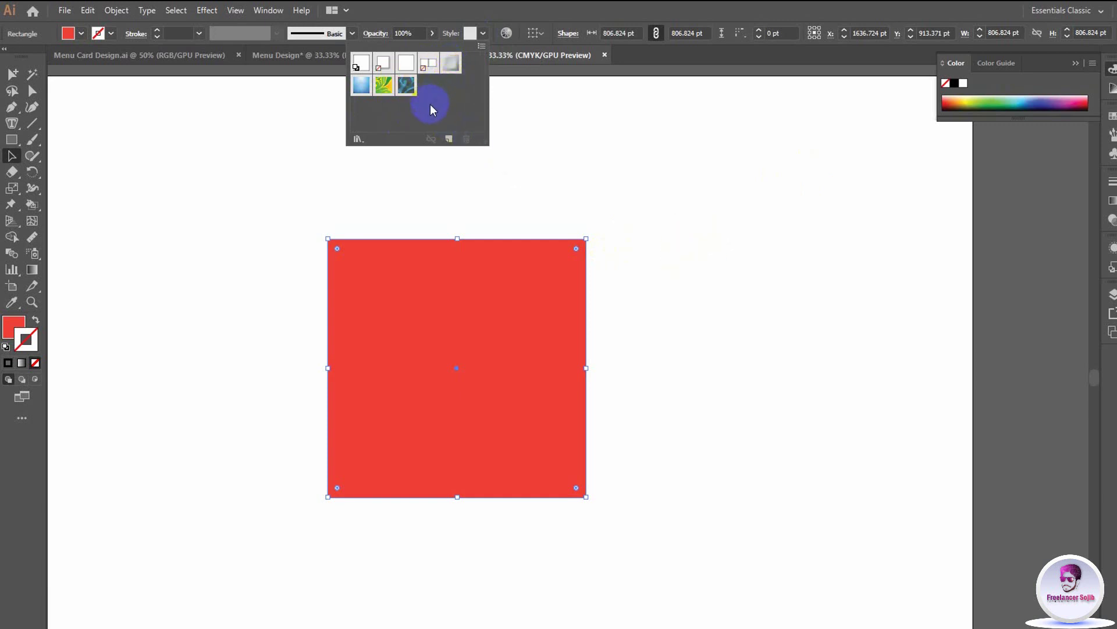
pyautogui.click(591, 165)
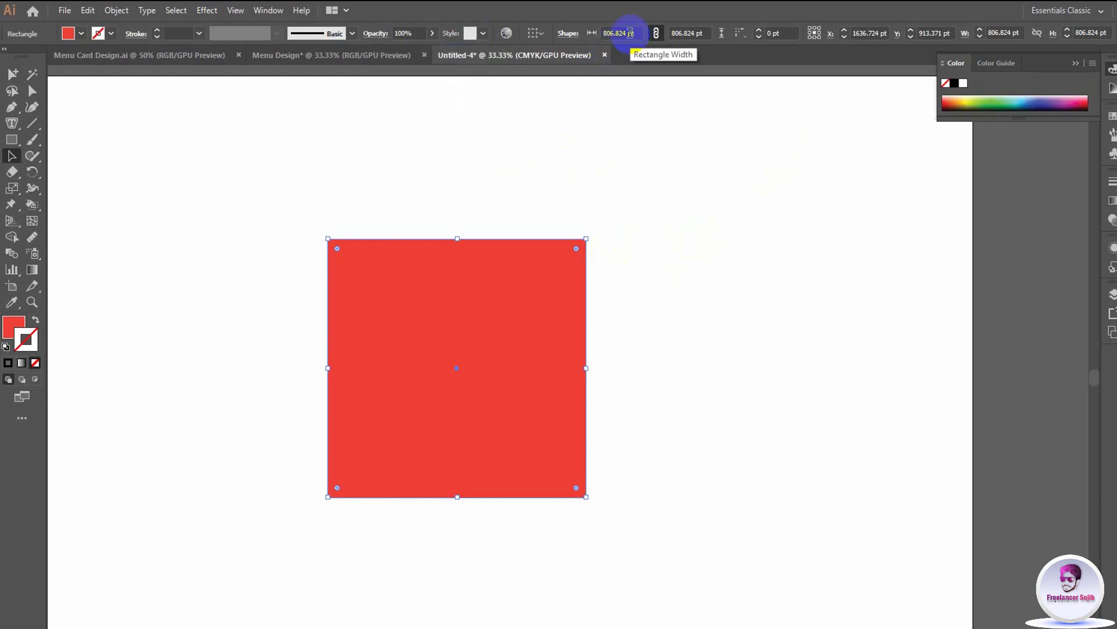
pyautogui.click(448, 369)
pyautogui.click(403, 319)
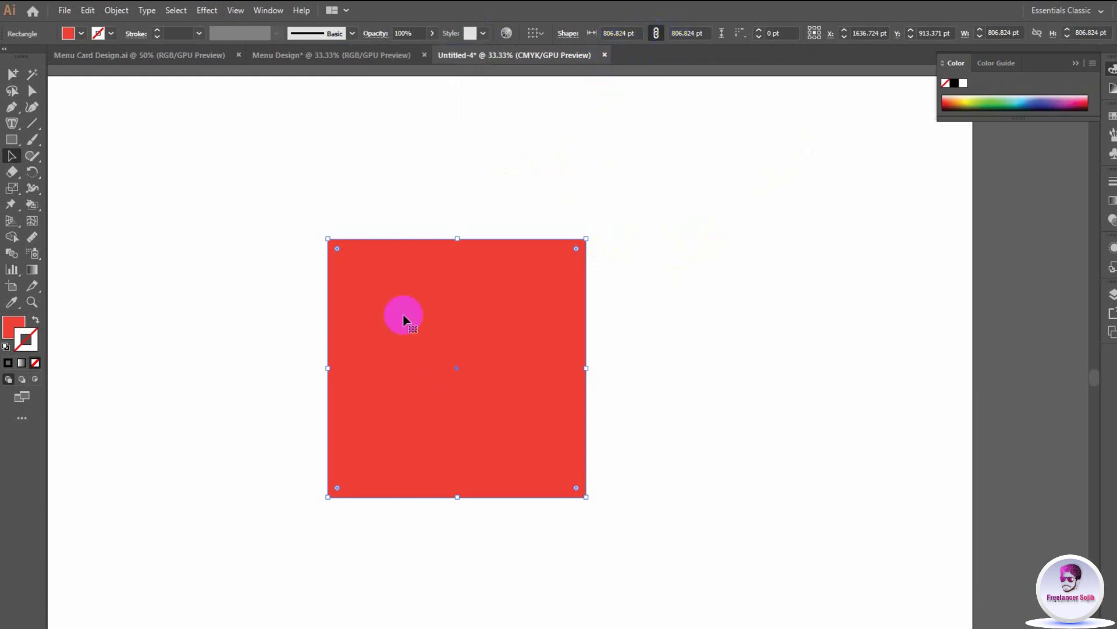
# Step: Set the red square to 824 pt, then nudge its width up to 857 pt
pyautogui.click(622, 40)
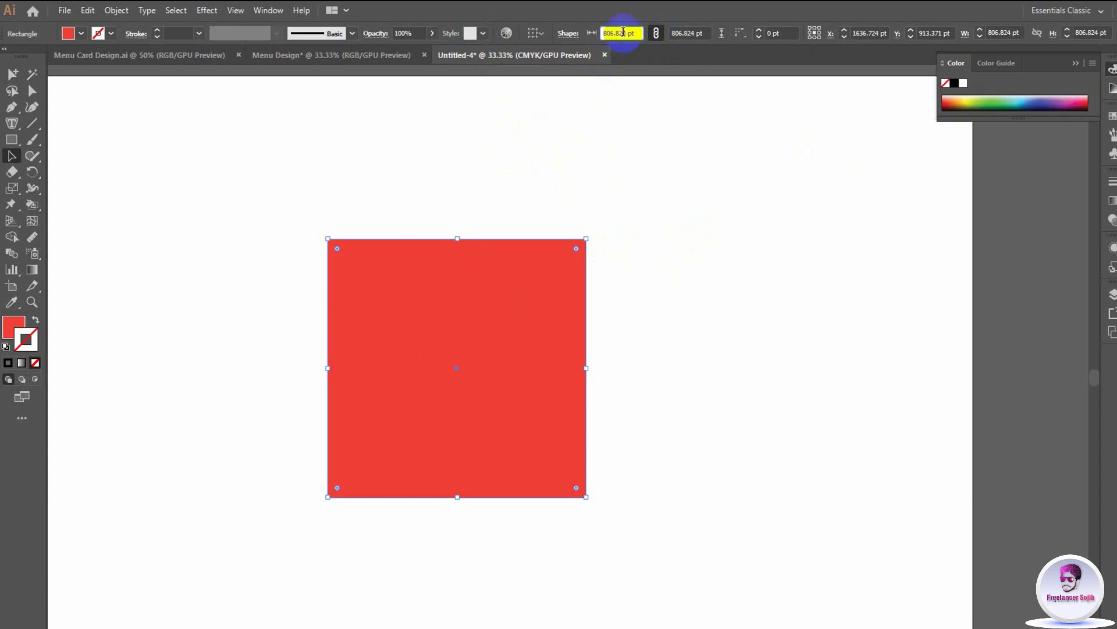
pyautogui.write('824')
pyautogui.press('Return')
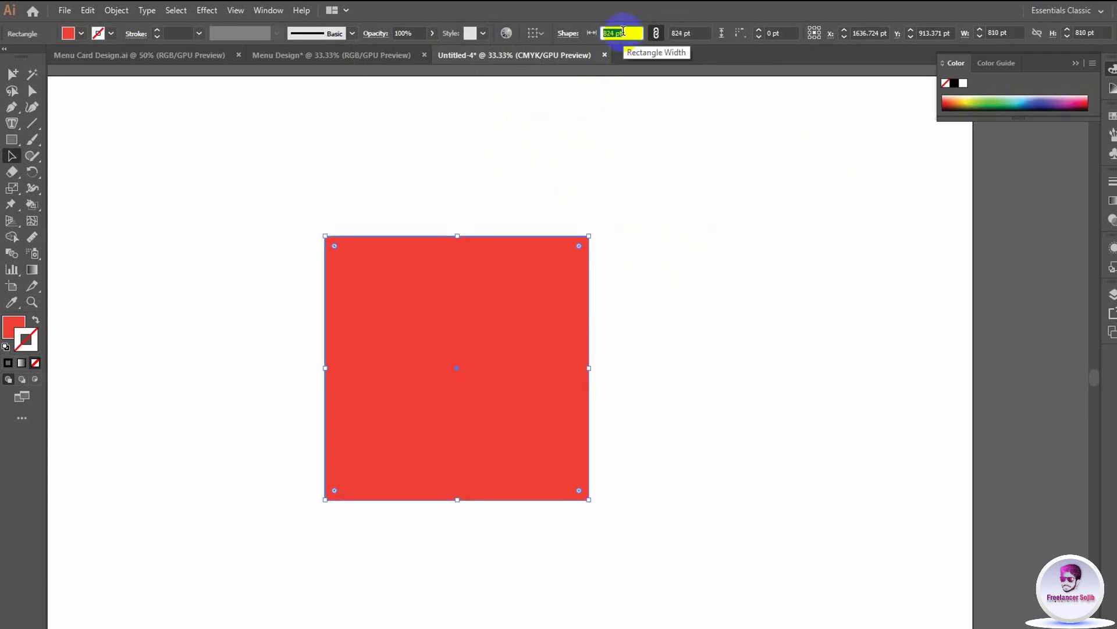
pyautogui.press('Up')
pyautogui.press('Up')
pyautogui.press('Up')
pyautogui.press('Up')
pyautogui.press('Up')
pyautogui.press('Up')
pyautogui.press('Up')
pyautogui.press('Up')
pyautogui.press('Up')
pyautogui.press('Up')
pyautogui.press('Up')
pyautogui.press('Up')
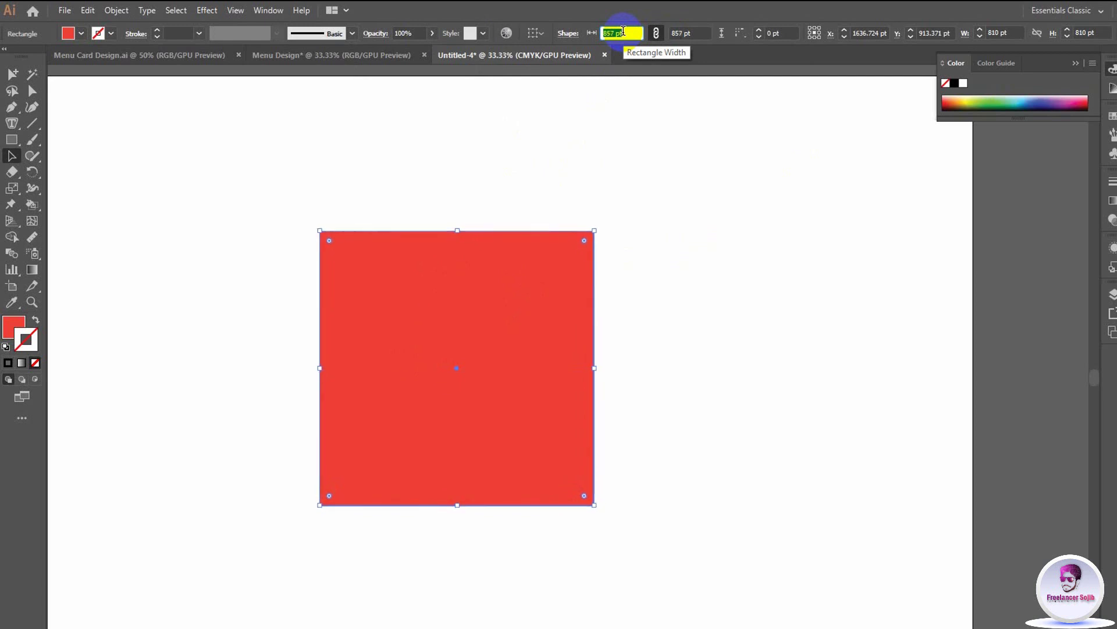
pyautogui.press('Up')
pyautogui.press('Up')
pyautogui.press('Up')
pyautogui.press('Up')
pyautogui.press('Up')
pyautogui.press('Up')
pyautogui.press('Up')
pyautogui.press('Up')
pyautogui.press('Up')
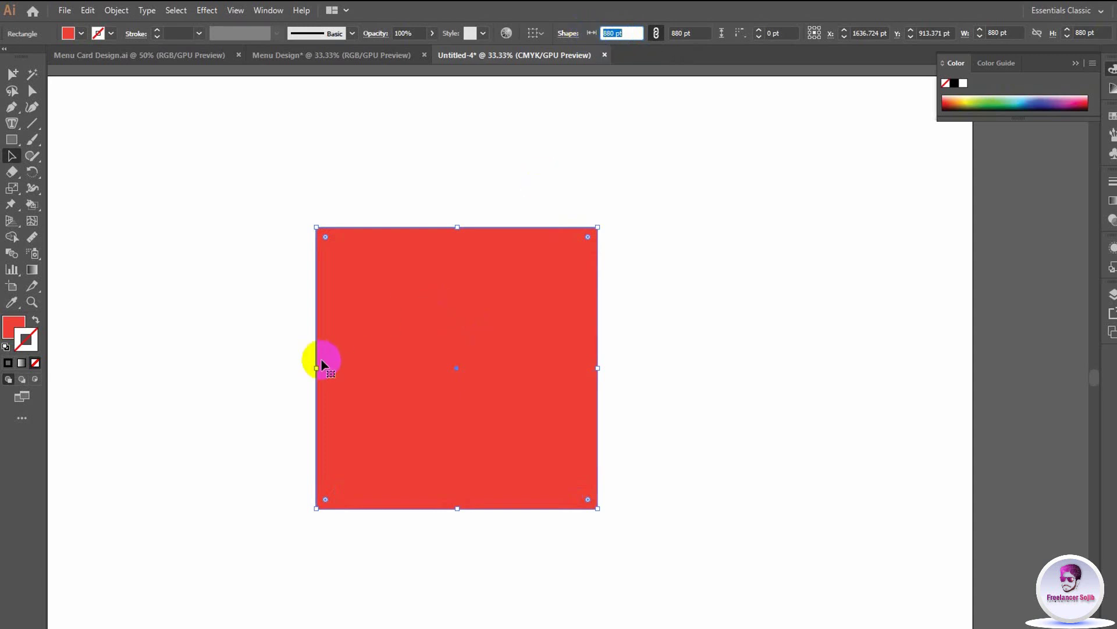
# Step: Unlink width from height, then scroll the width up to 936 pt and raise the height
pyautogui.click(657, 39)
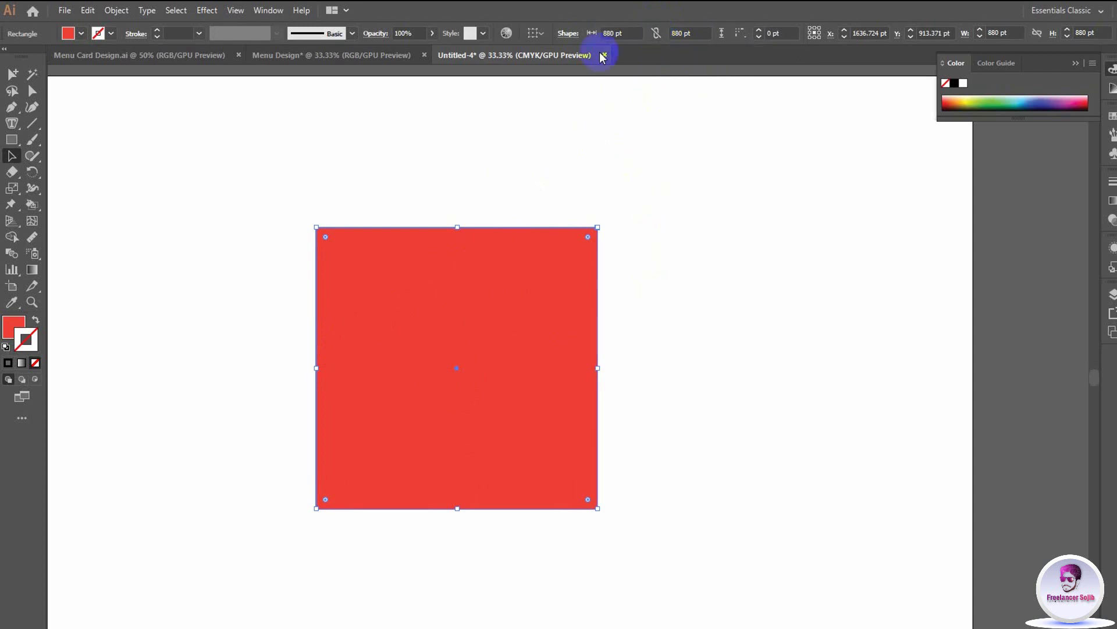
pyautogui.click(622, 34)
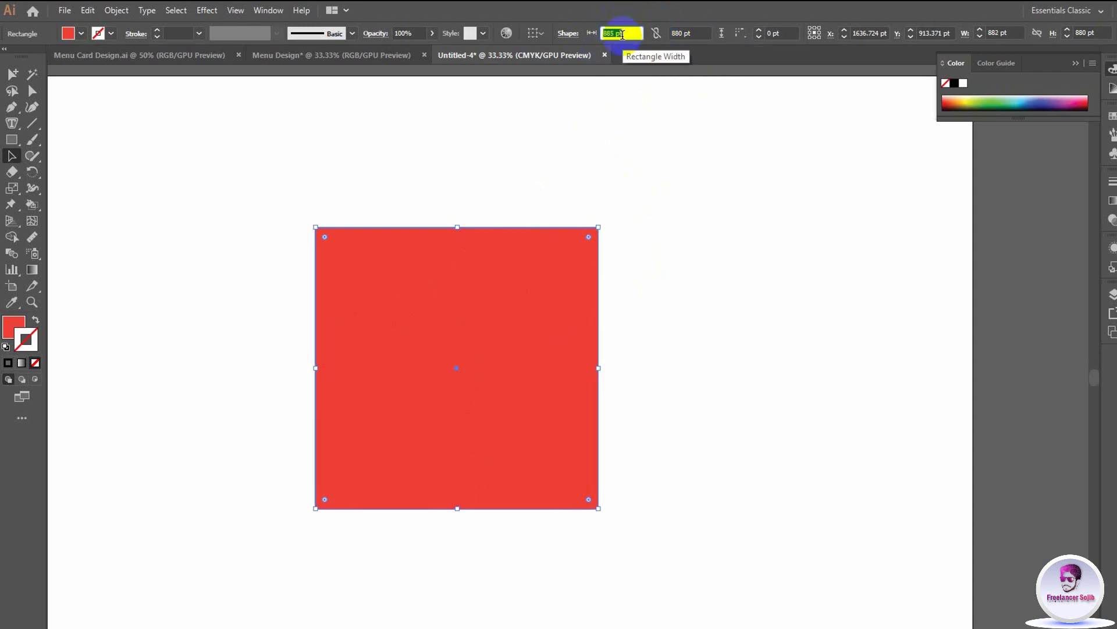
pyautogui.scroll(8, 621, 34)
pyautogui.scroll(7, 622, 34)
pyautogui.scroll(8, 622, 34)
pyautogui.scroll(8, 623, 33)
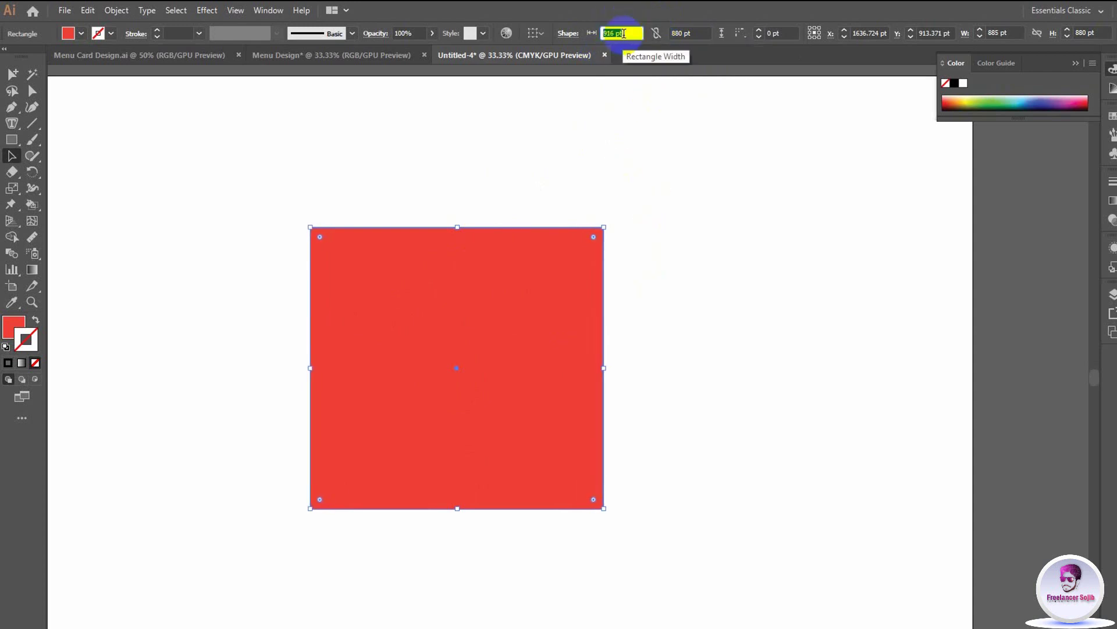
pyautogui.scroll(10, 622, 33)
pyautogui.scroll(10, 623, 33)
pyautogui.click(698, 33)
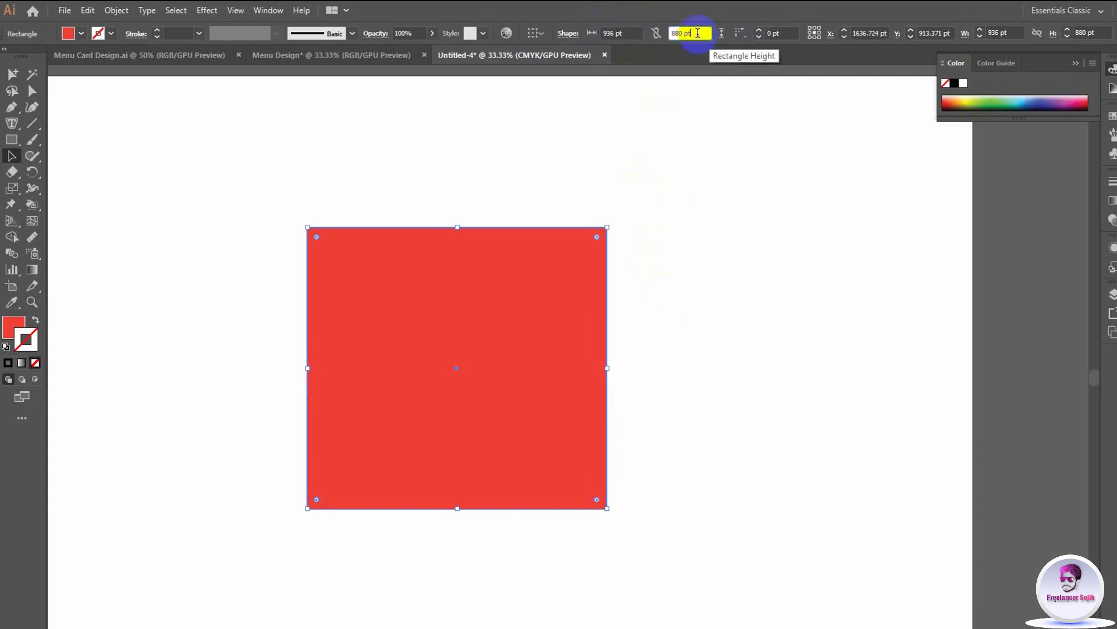
pyautogui.scroll(9, 698, 33)
pyautogui.scroll(9, 698, 34)
pyautogui.scroll(8, 698, 33)
pyautogui.scroll(9, 698, 33)
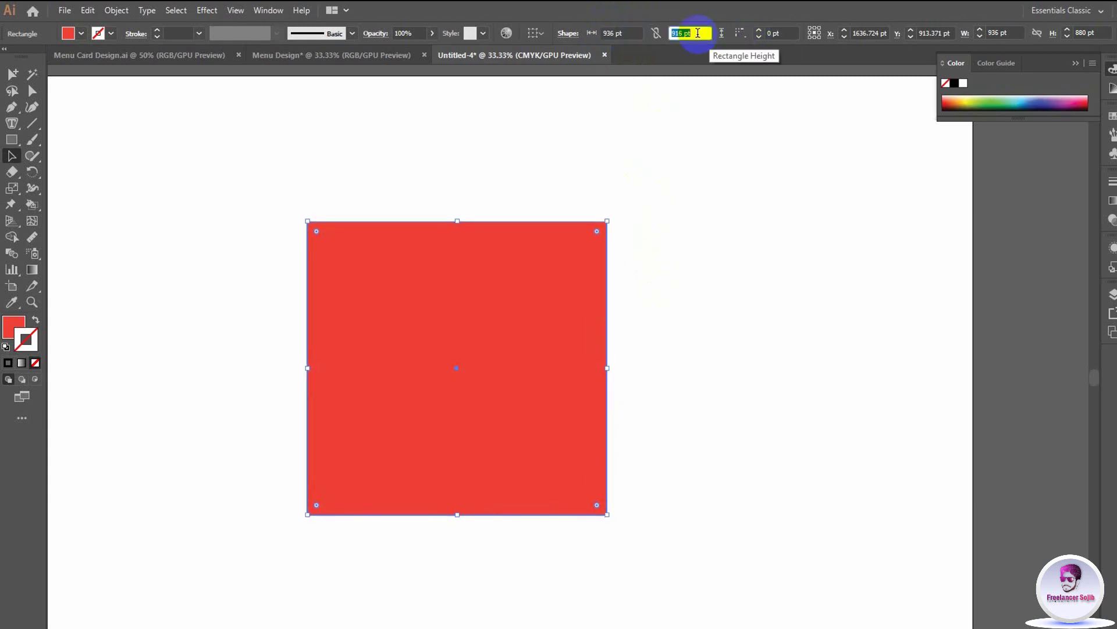
pyautogui.scroll(9, 698, 34)
pyautogui.scroll(8, 698, 33)
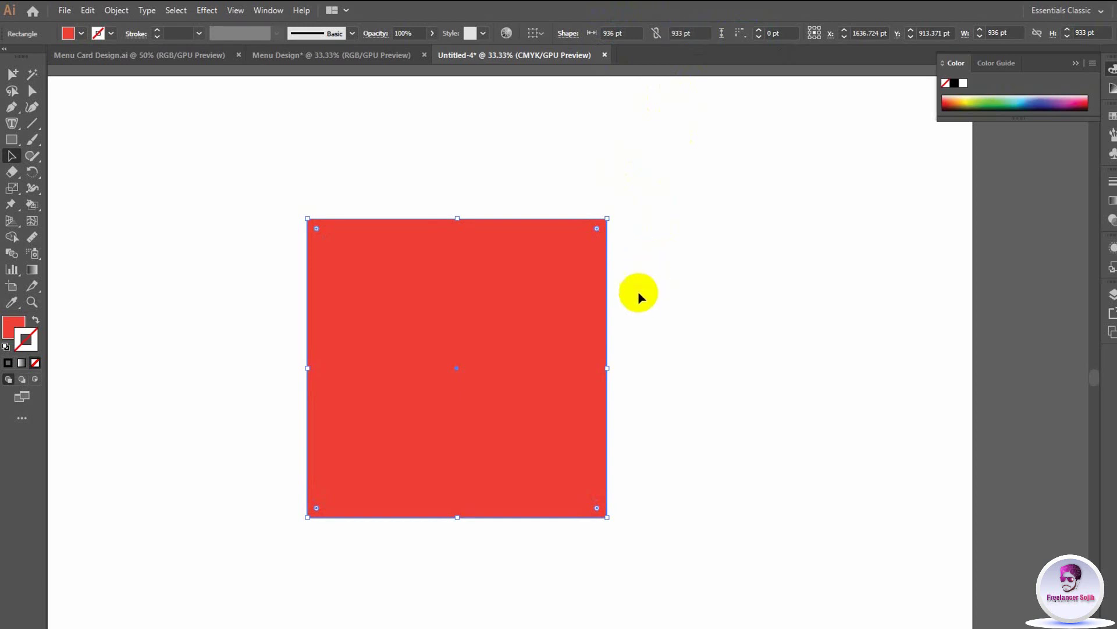
# Step: Lower the red square's height from 933 pt toward 921 pt
pyautogui.click(539, 324)
pyautogui.click(461, 258)
pyautogui.click(546, 249)
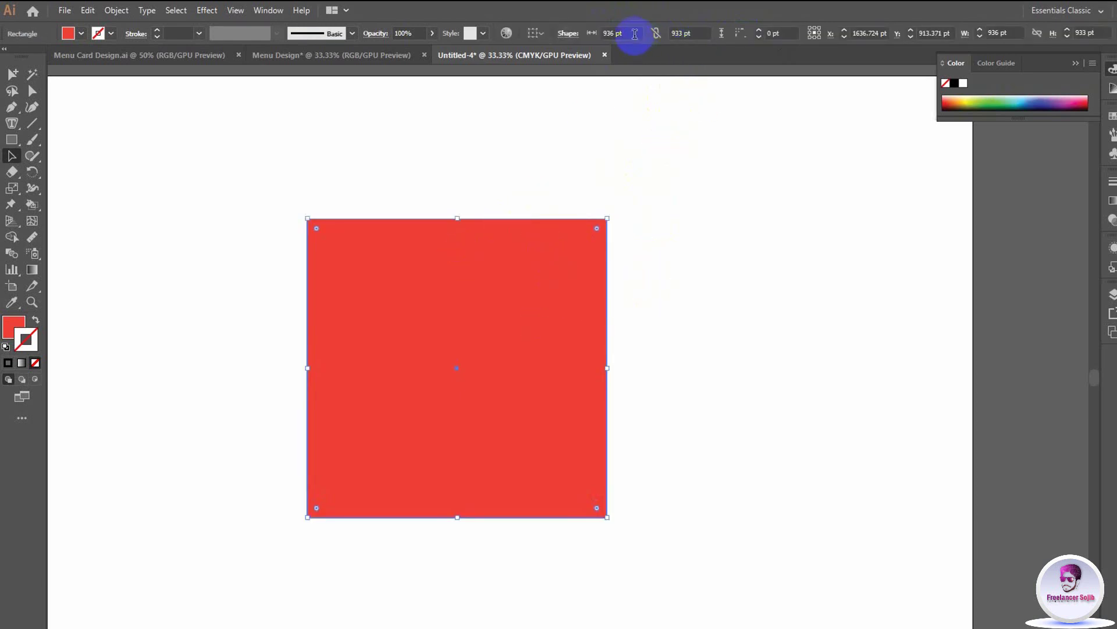
pyautogui.click(748, 182)
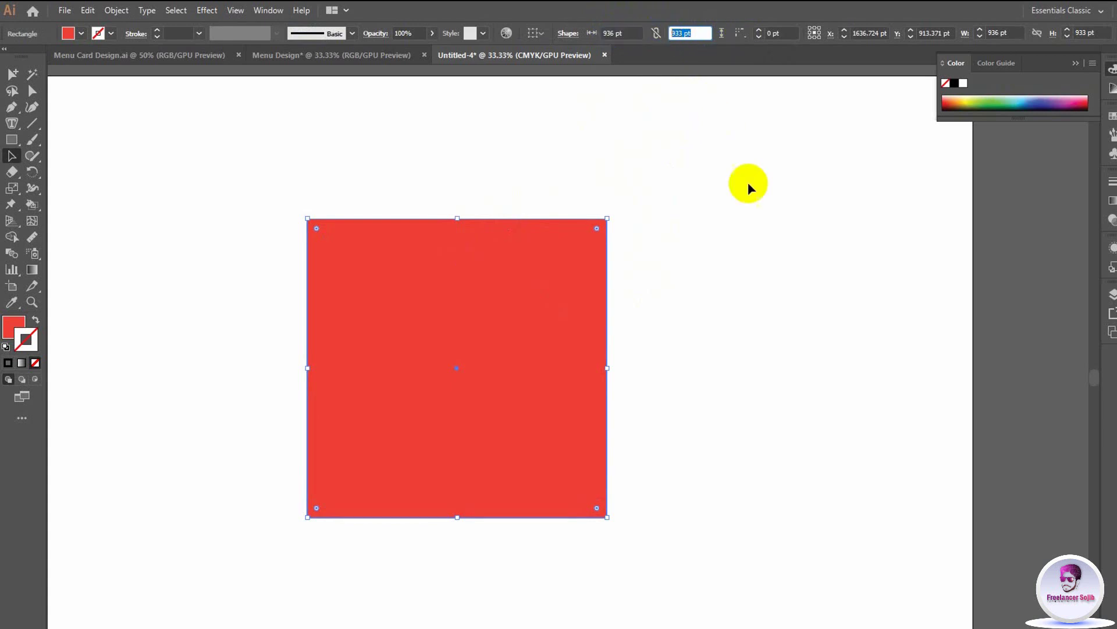
pyautogui.click(533, 375)
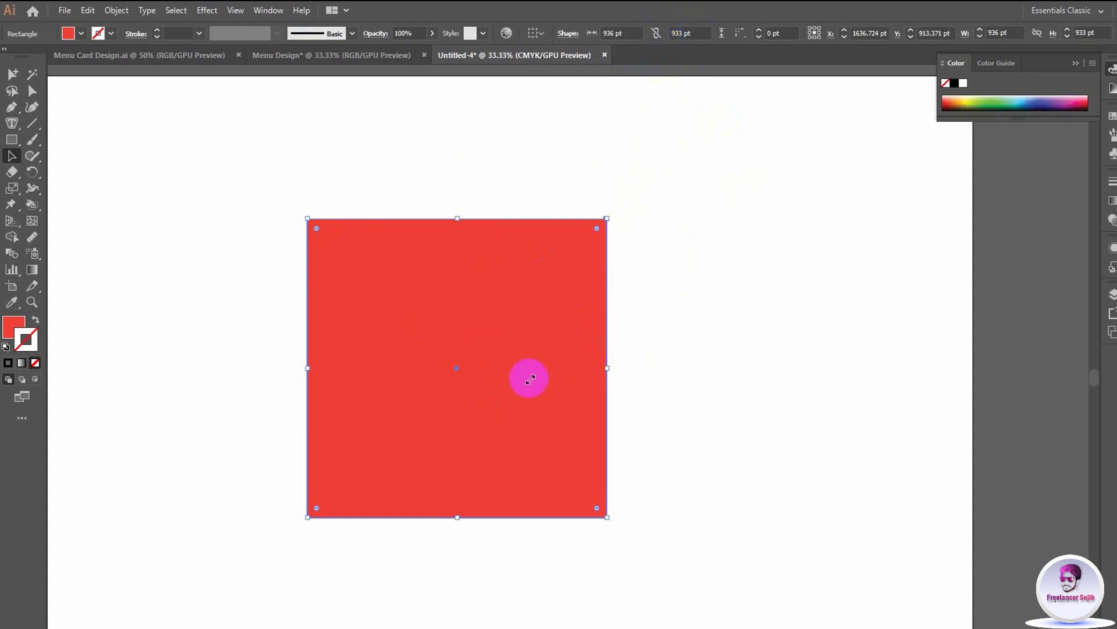
pyautogui.click(687, 32)
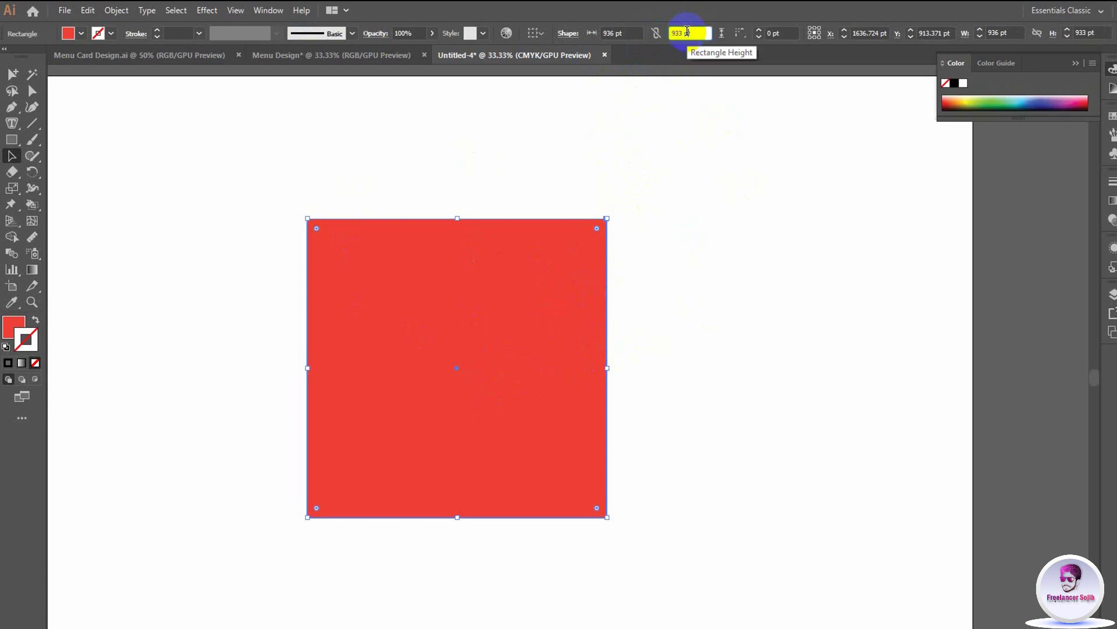
pyautogui.write('930')
pyautogui.press('Down')
pyautogui.press('Down')
pyautogui.press('Down')
pyautogui.press('Down')
pyautogui.press('Down')
pyautogui.press('Down')
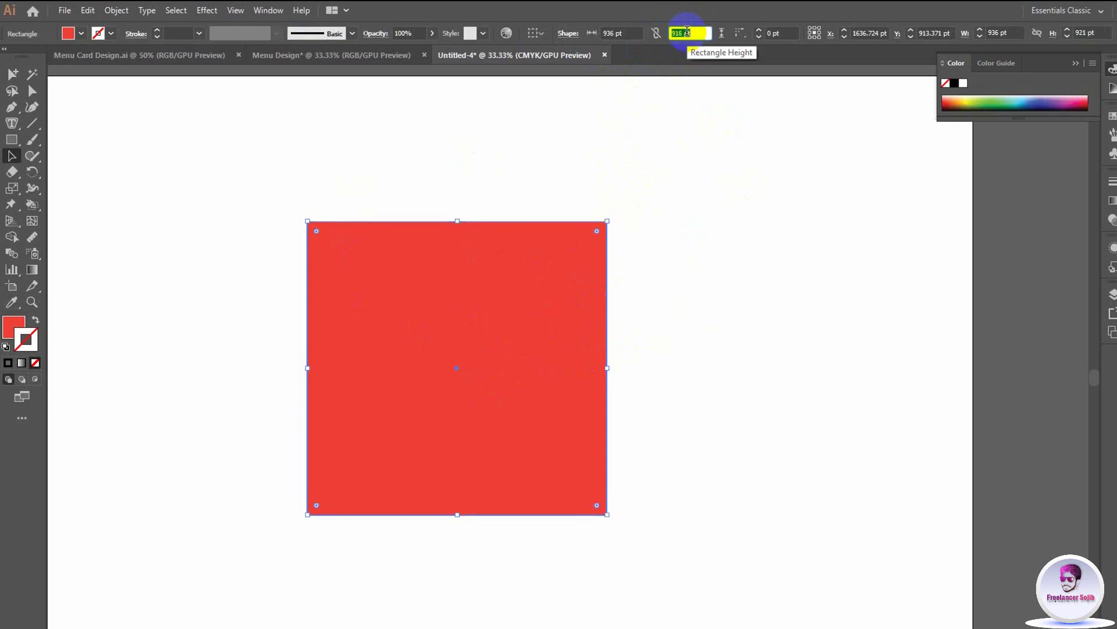
pyautogui.press('Down')
pyautogui.press('Down')
# Step: Shrink the square to about 832 by 807 pt, then widen it to 1154.118 pt
pyautogui.click(426, 374)
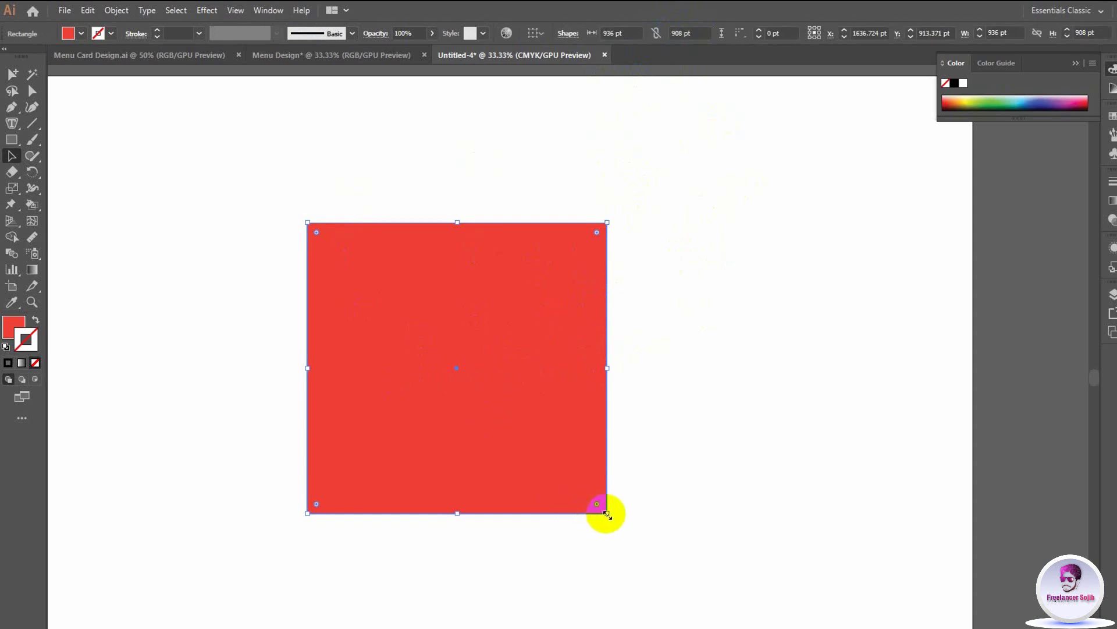
pyautogui.moveTo(607, 514); pyautogui.dragTo(603, 518)
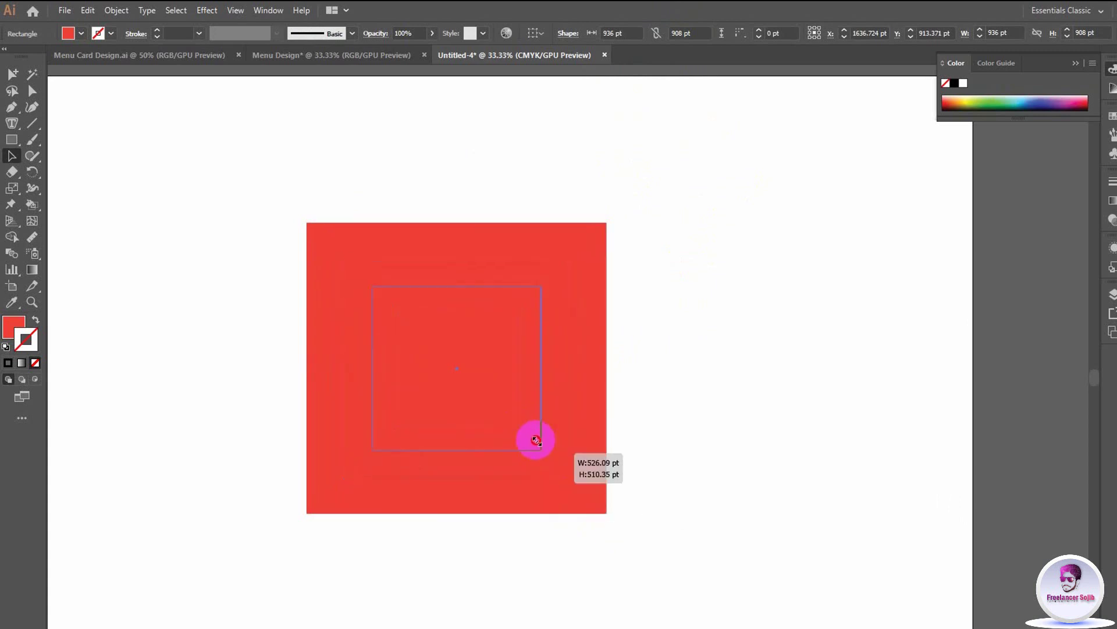
pyautogui.moveTo(603, 518)
pyautogui.mouseDown()
pyautogui.moveTo(644, 534)
pyautogui.moveTo(591, 498)
pyautogui.mouseUp()
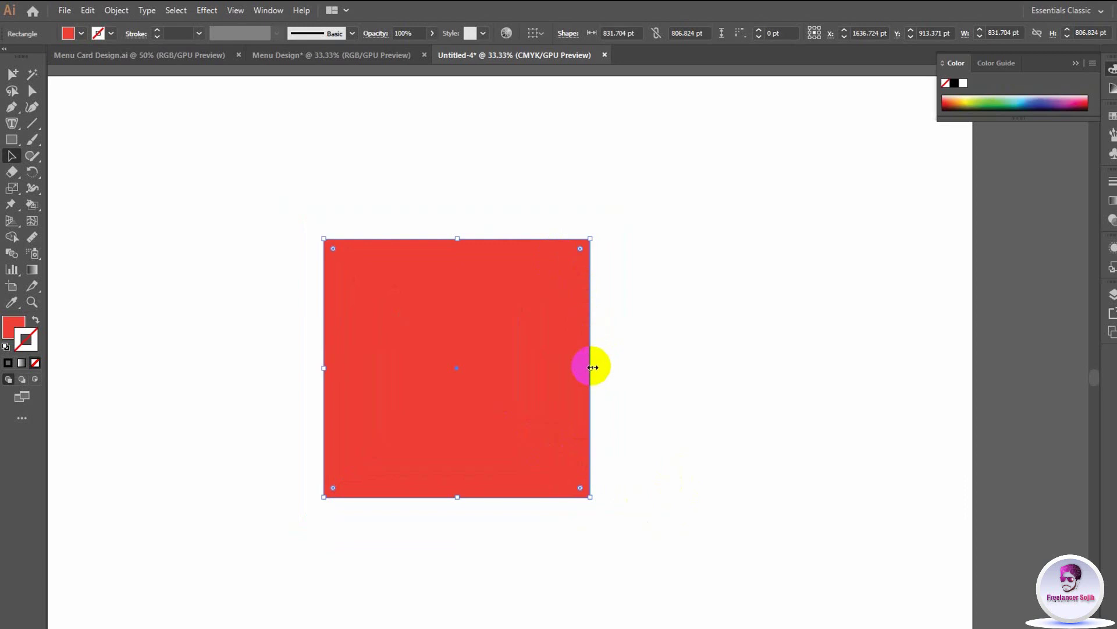
pyautogui.moveTo(592, 367)
pyautogui.mouseDown()
pyautogui.moveTo(516, 367)
pyautogui.moveTo(588, 369)
pyautogui.moveTo(579, 368)
pyautogui.mouseUp()
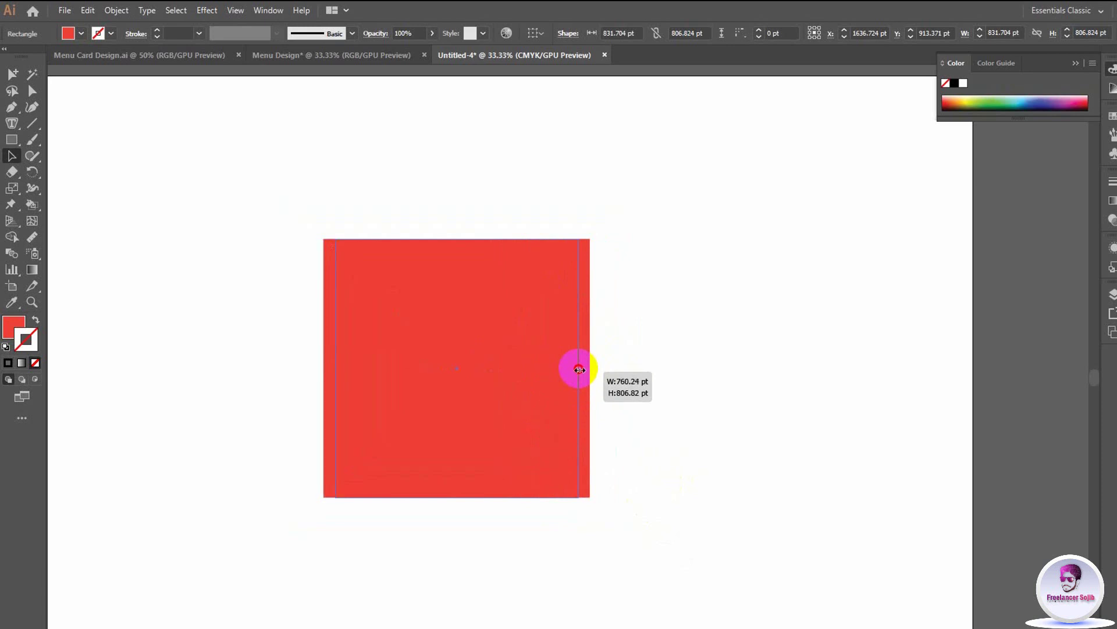
pyautogui.moveTo(579, 368)
pyautogui.mouseDown()
pyautogui.moveTo(559, 366)
pyautogui.moveTo(588, 374)
pyautogui.moveTo(529, 374)
pyautogui.moveTo(640, 382)
pyautogui.mouseUp()
pyautogui.click(530, 332)
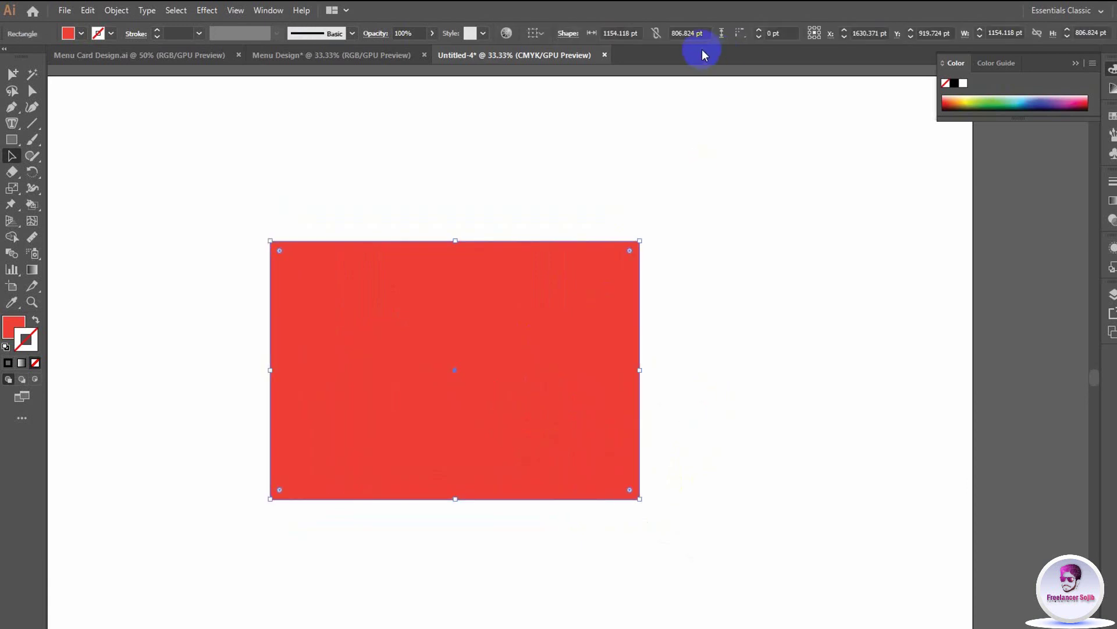
# Step: Raise the red rectangle's corner radius slightly and check the rounded corners
pyautogui.scroll(1, 653, 313)
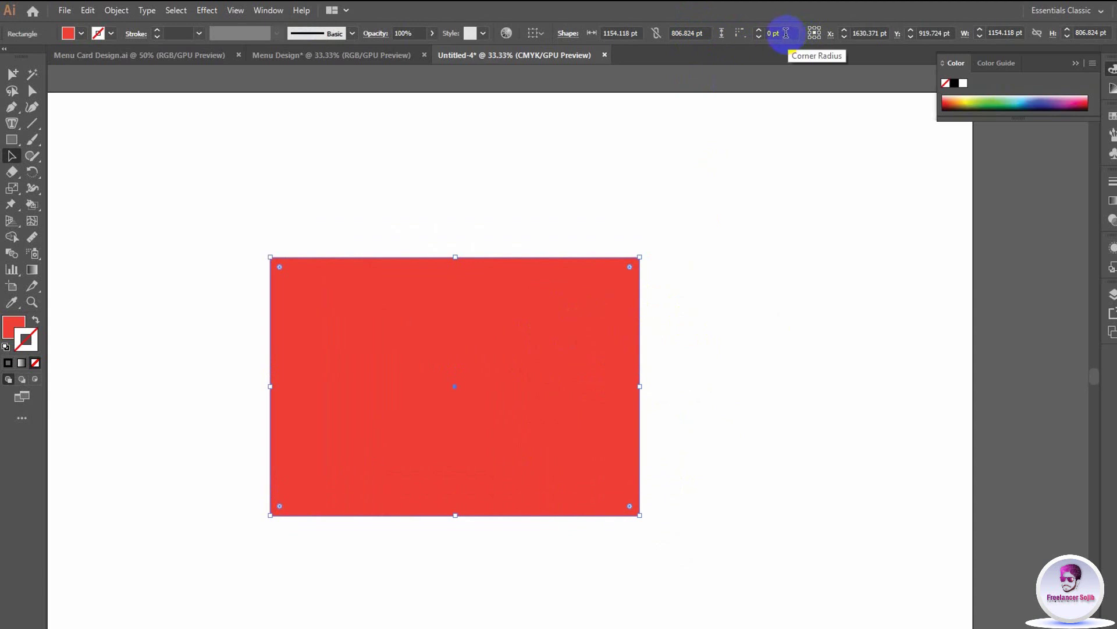
pyautogui.scroll(1, 630, 282)
pyautogui.scroll(-1, 631, 282)
pyautogui.scroll(1, 607, 281)
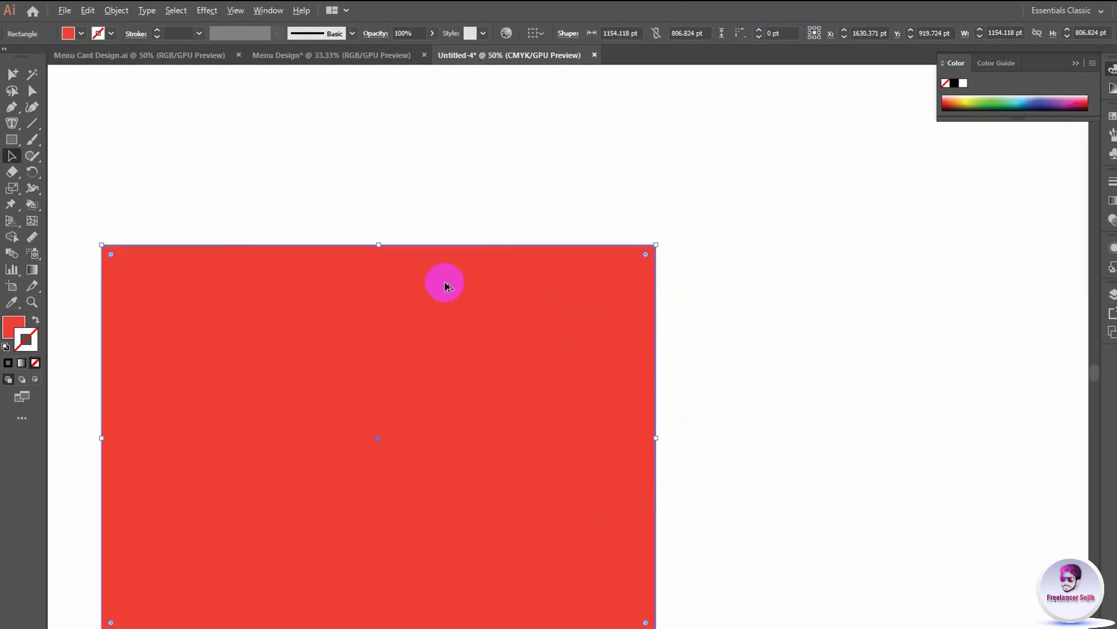
pyautogui.scroll(1, 448, 286)
pyautogui.scroll(1, 466, 289)
pyautogui.scroll(-3, 338, 252)
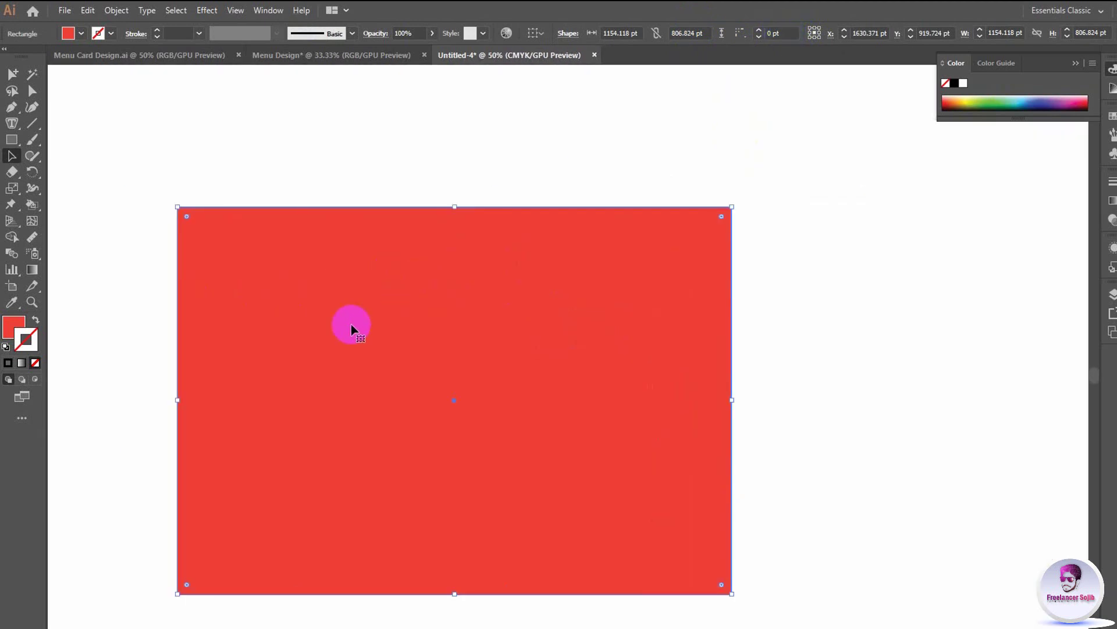
pyautogui.click(190, 218)
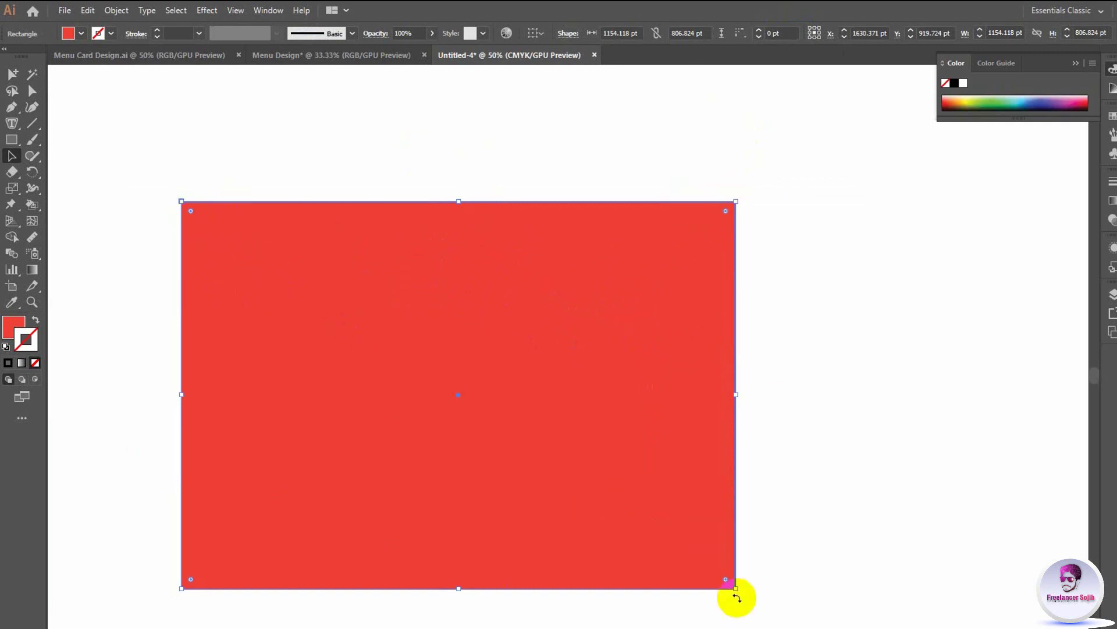
pyautogui.click(896, 288)
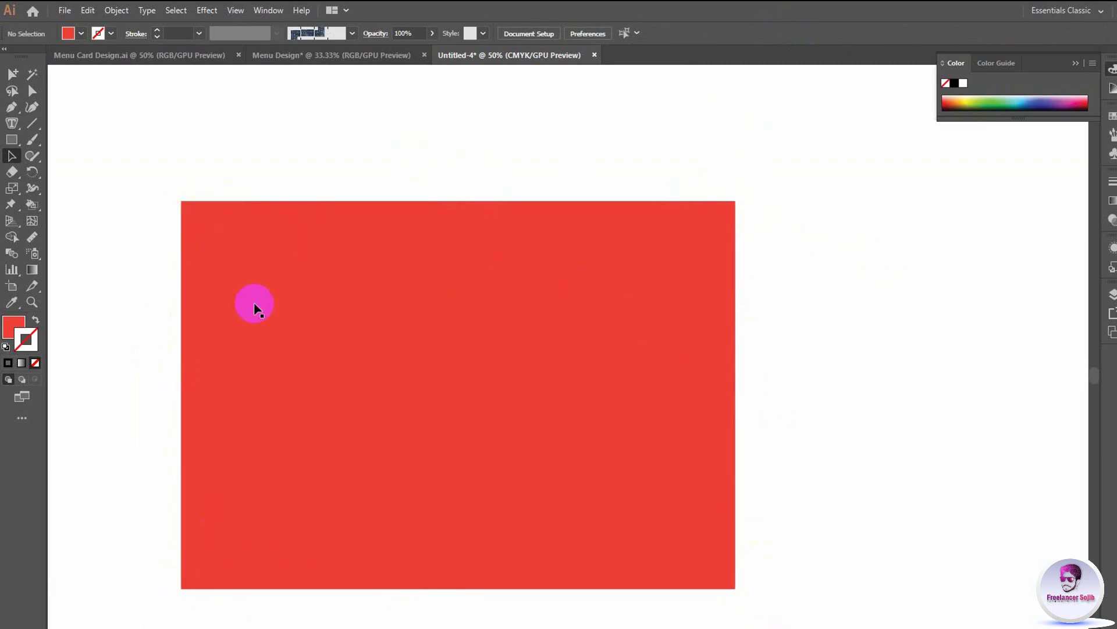
pyautogui.click(578, 344)
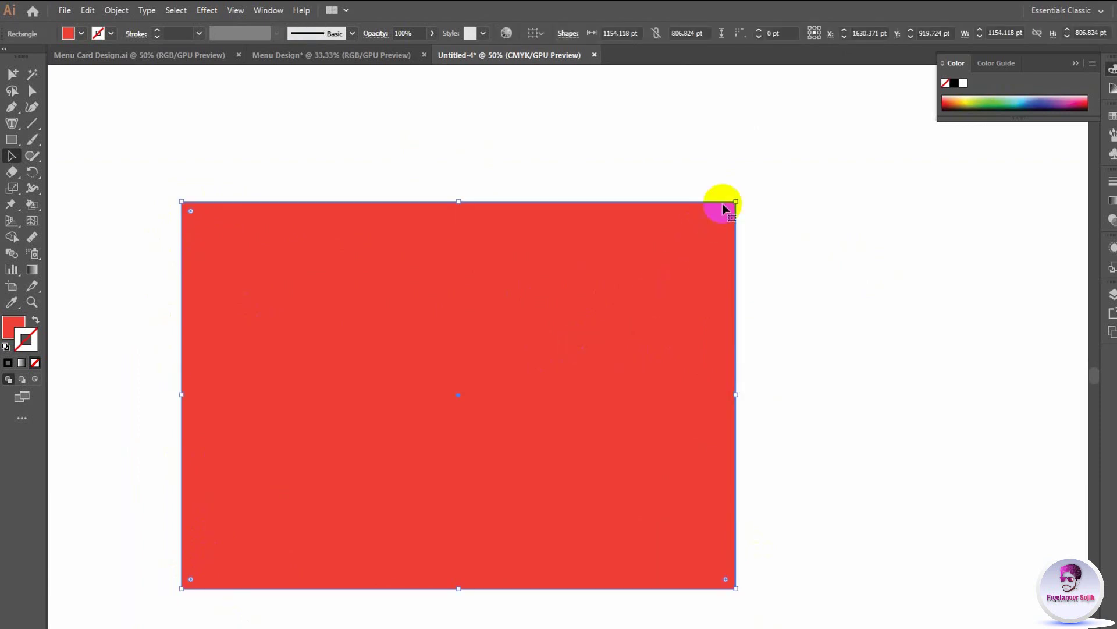
pyautogui.click(776, 33)
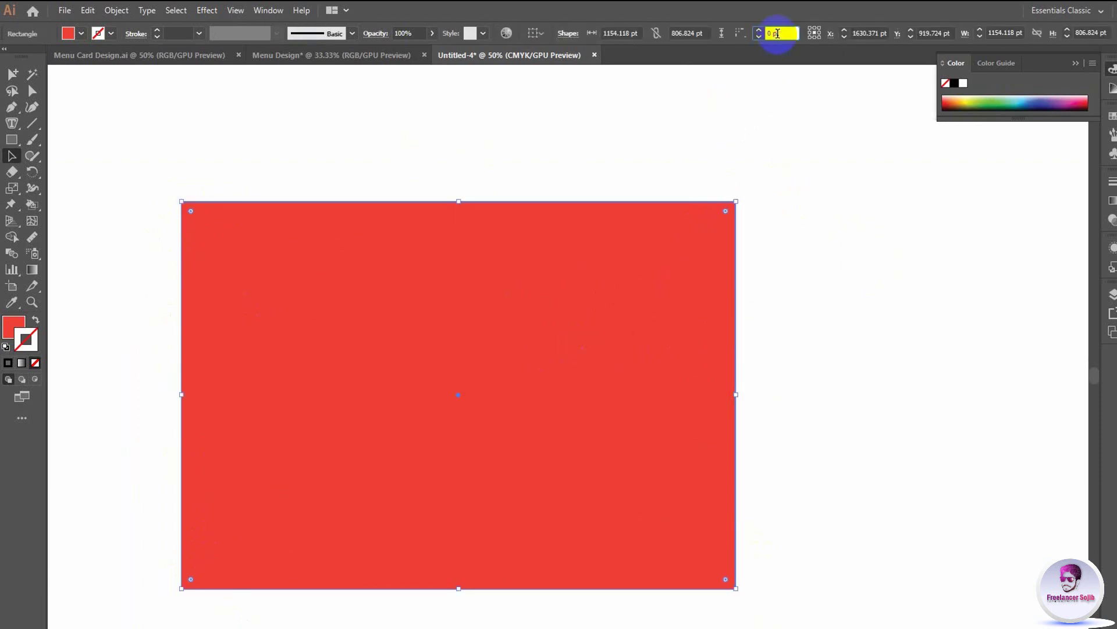
pyautogui.press('Up')
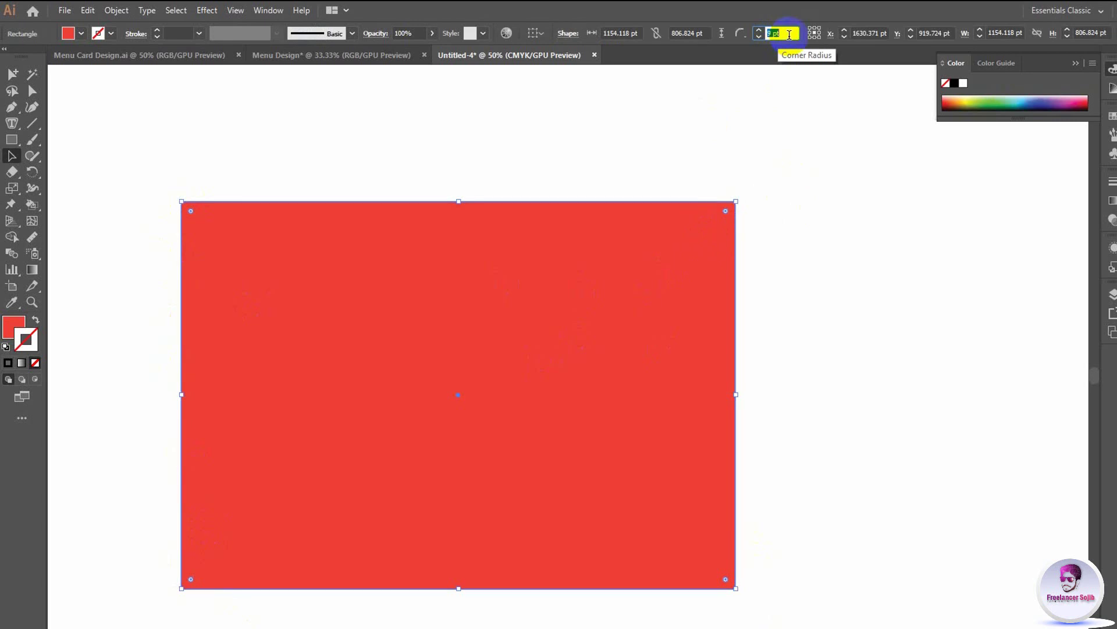
pyautogui.click(260, 180)
# Step: Try heavy corner rounding with the on-shape corner widget, then undo it
pyautogui.click(511, 344)
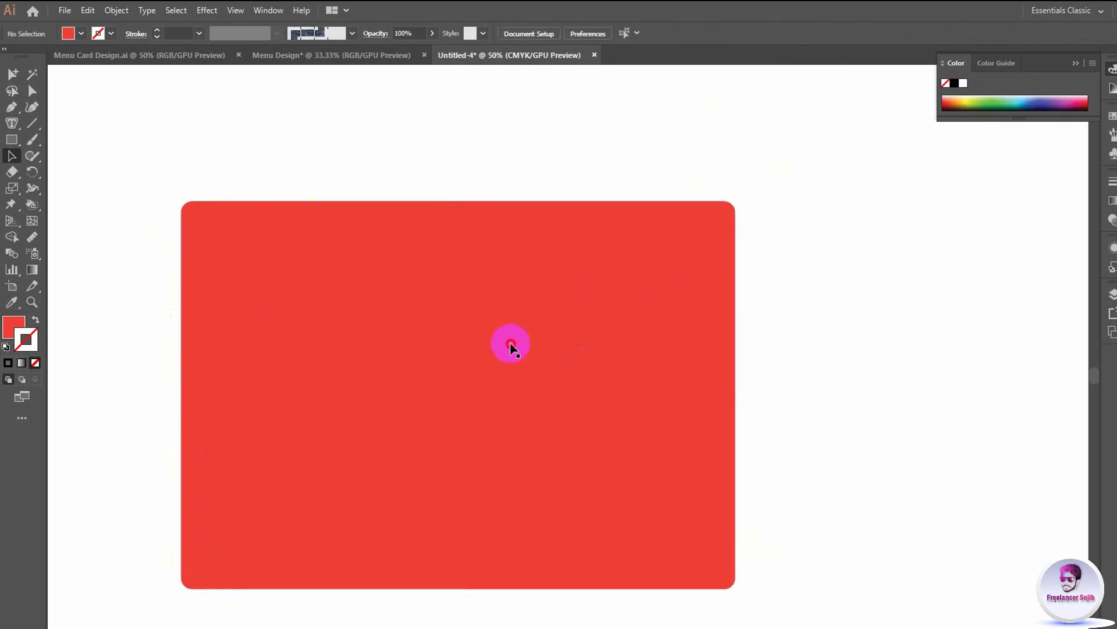
pyautogui.click(784, 34)
pyautogui.doubleClick(783, 33)
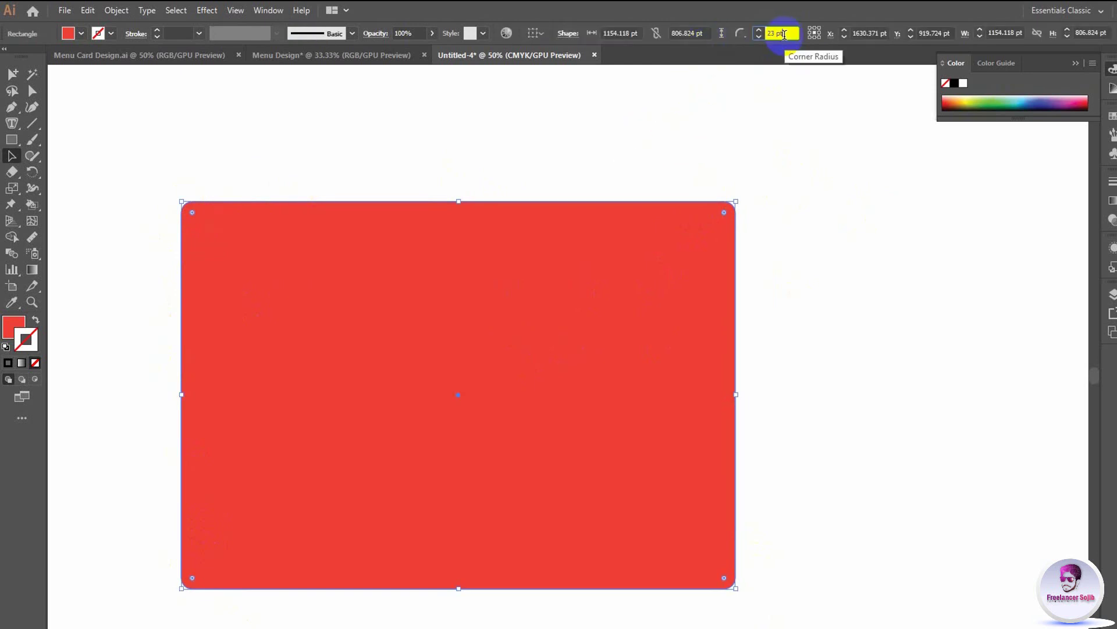
pyautogui.write('28')
pyautogui.click(784, 175)
pyautogui.click(699, 232)
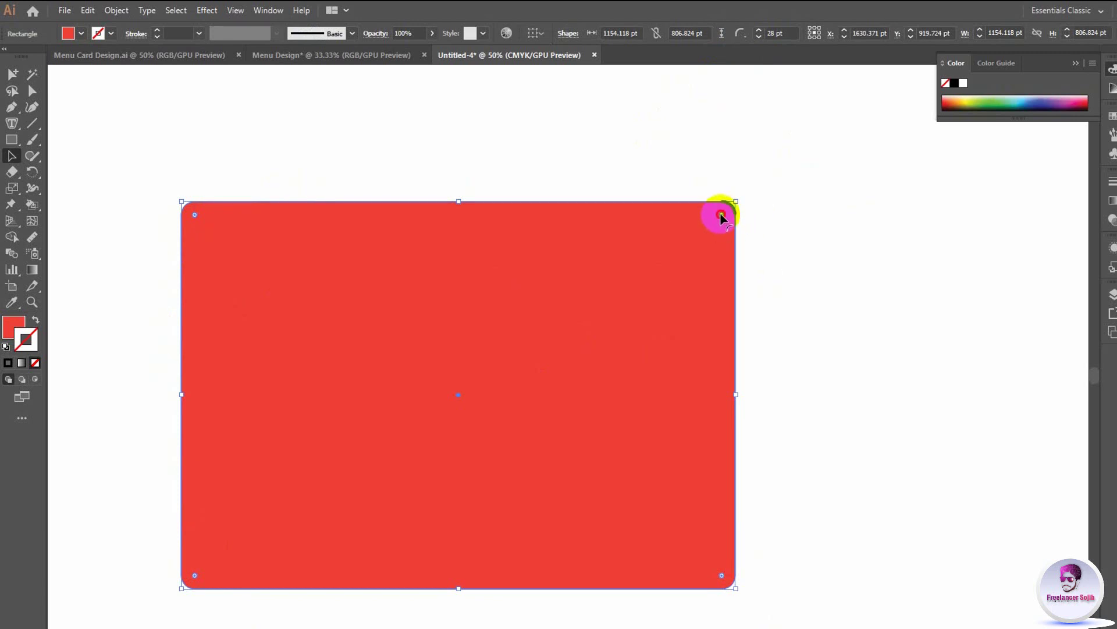
pyautogui.click(721, 214)
pyautogui.moveTo(680, 269); pyautogui.dragTo(679, 267)
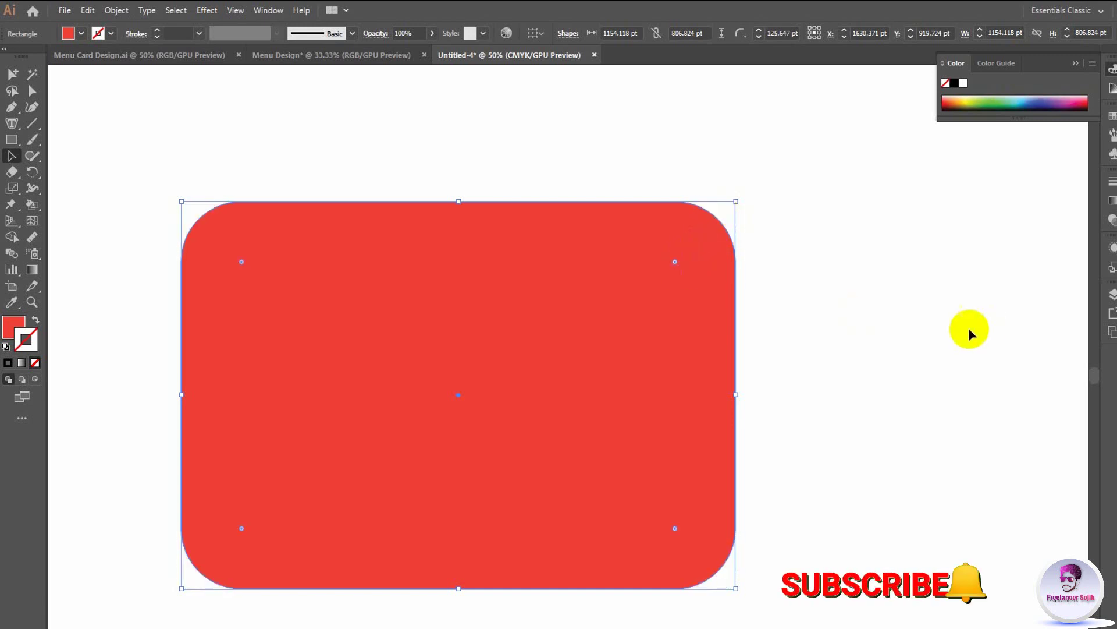
pyautogui.hotkey('ctrl', 'z')
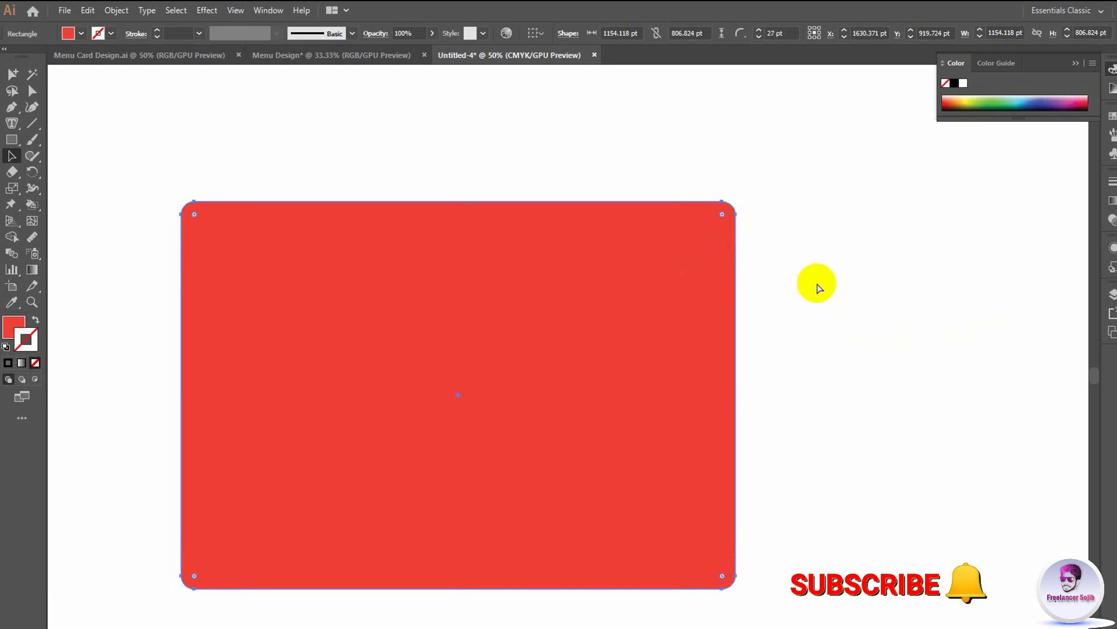
# Step: Apply a 22 pt corner radius, then reset it to 0 pt for sharp corners
pyautogui.click(583, 339)
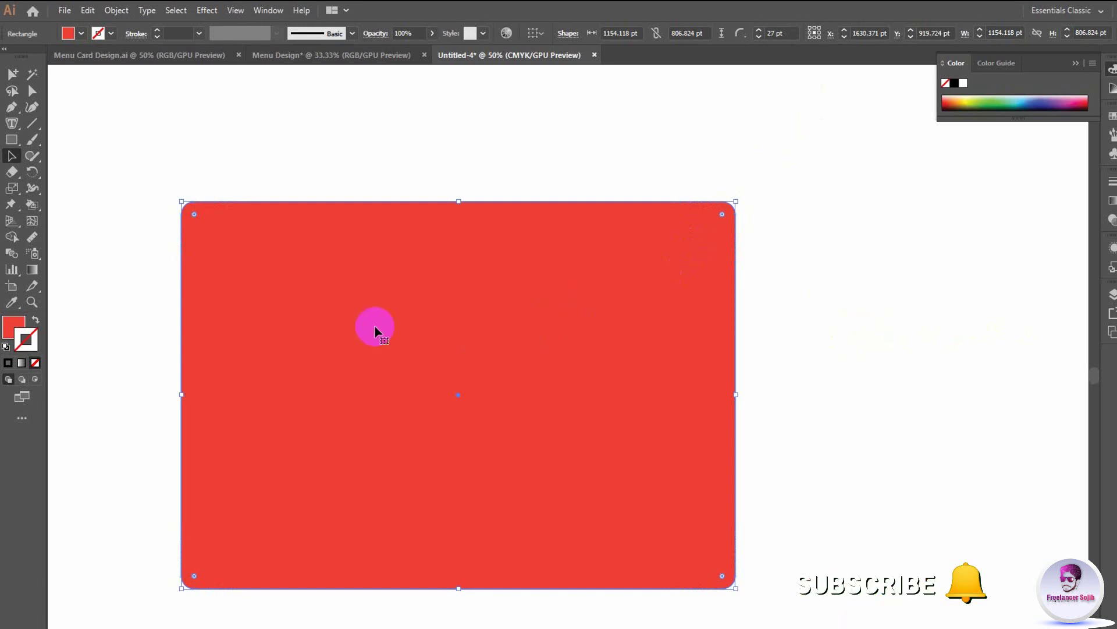
pyautogui.click(654, 282)
pyautogui.click(781, 32)
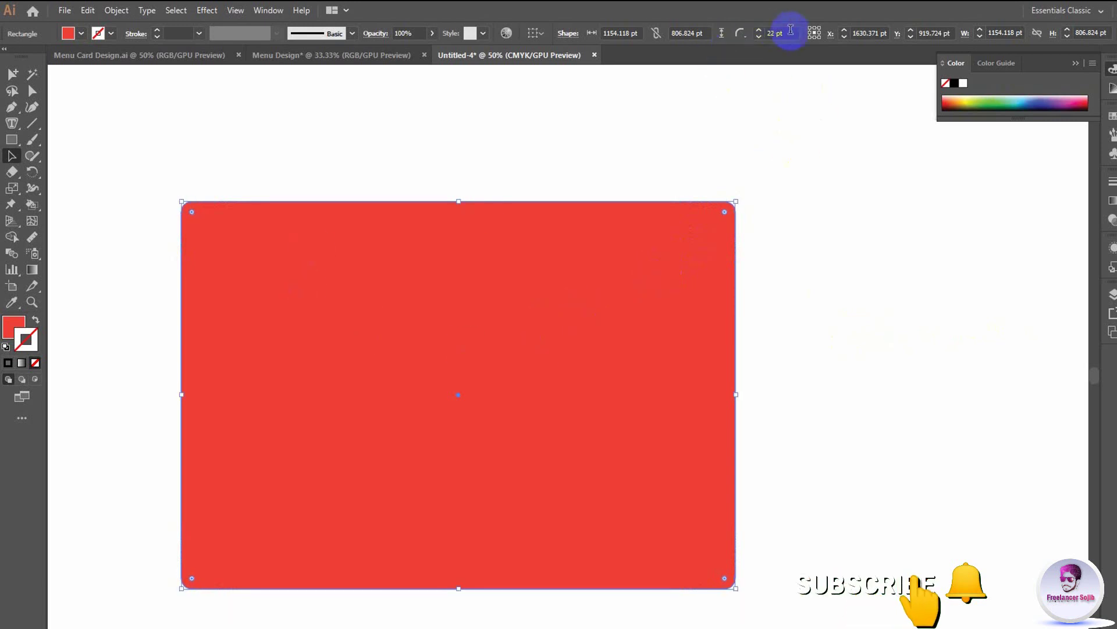
pyautogui.write('22')
pyautogui.press('Return')
pyautogui.write('0')
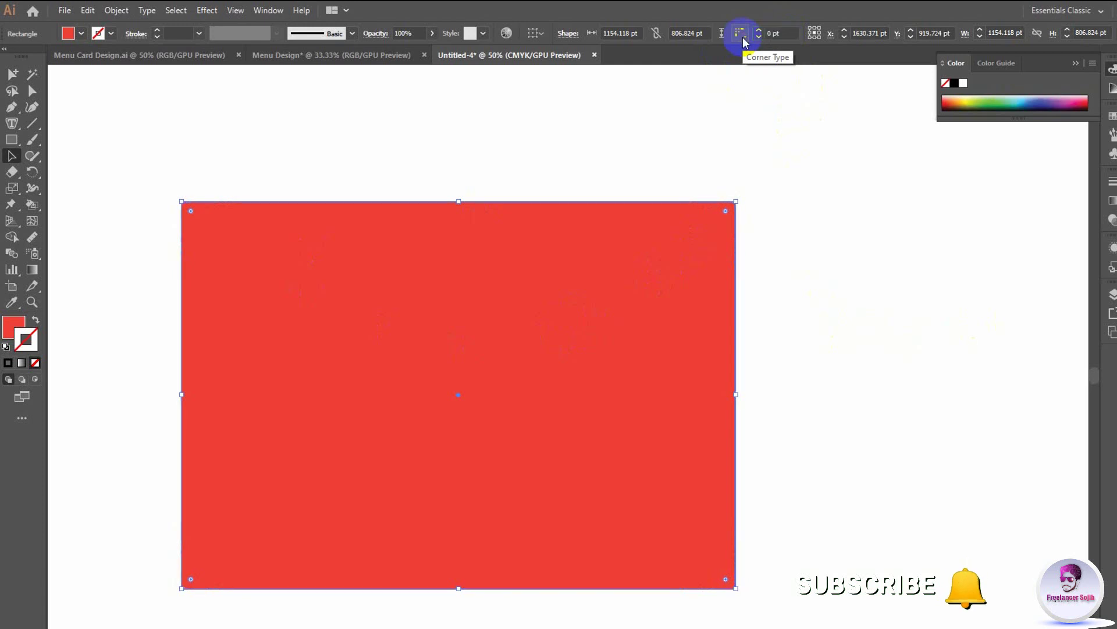
pyautogui.click(702, 291)
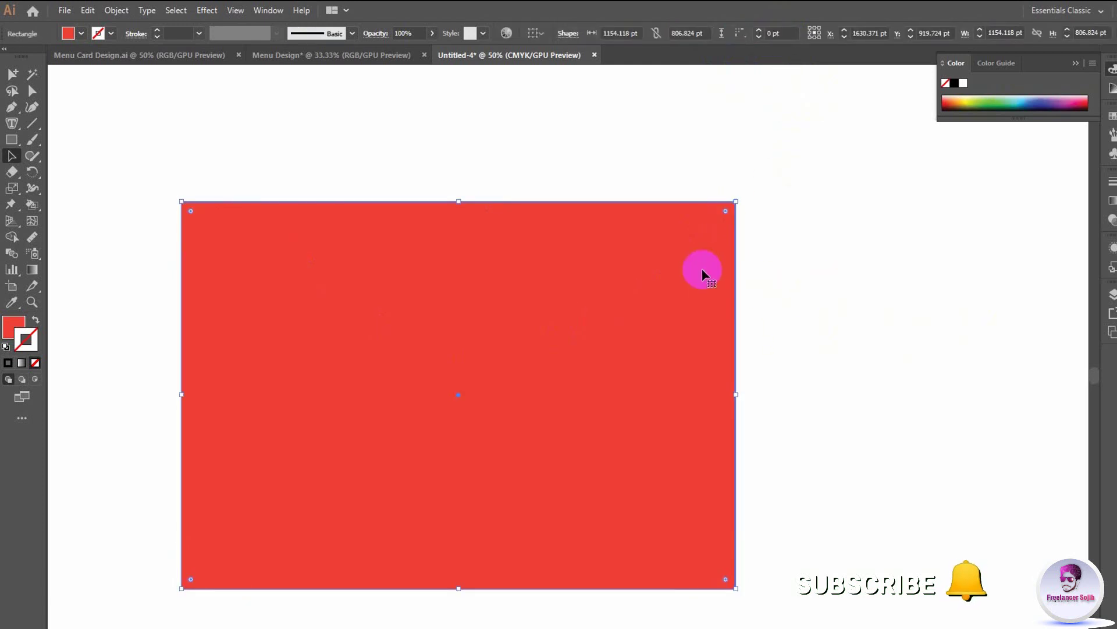
# Step: Round only the rectangle's top-right corner with the Direct Selection tool
pyautogui.click(32, 93)
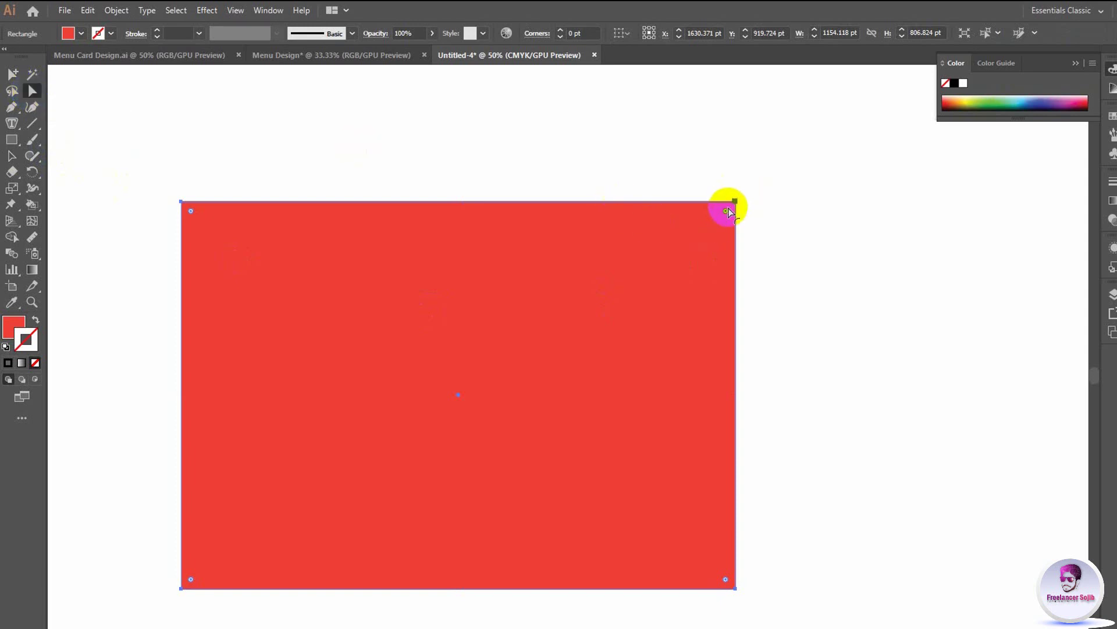
pyautogui.moveTo(726, 212); pyautogui.dragTo(710, 244)
pyautogui.click(688, 225)
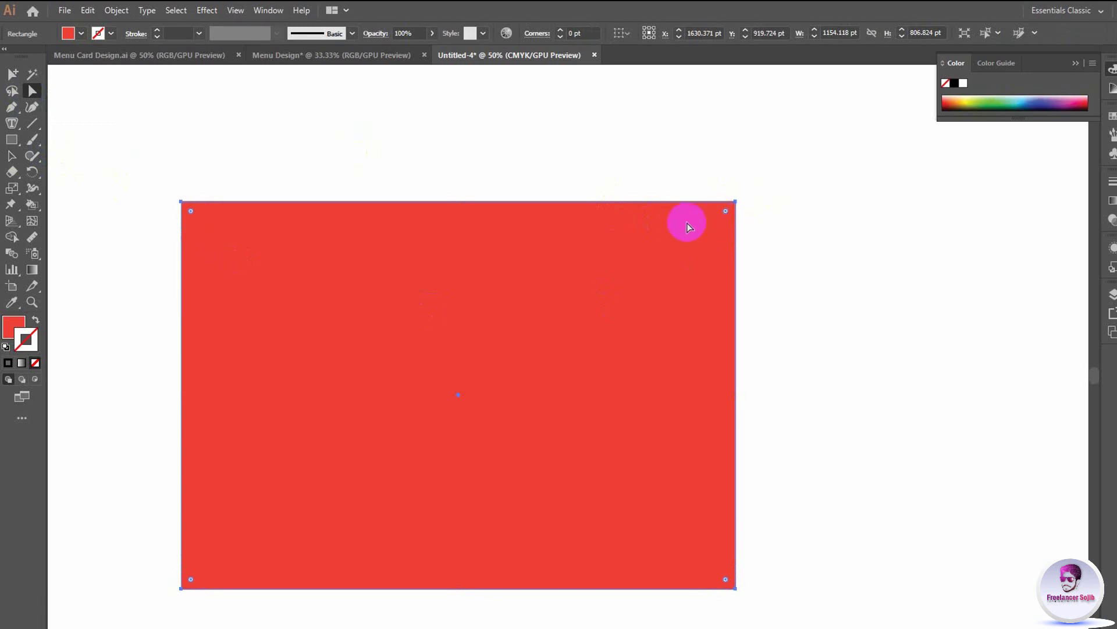
pyautogui.click(731, 211)
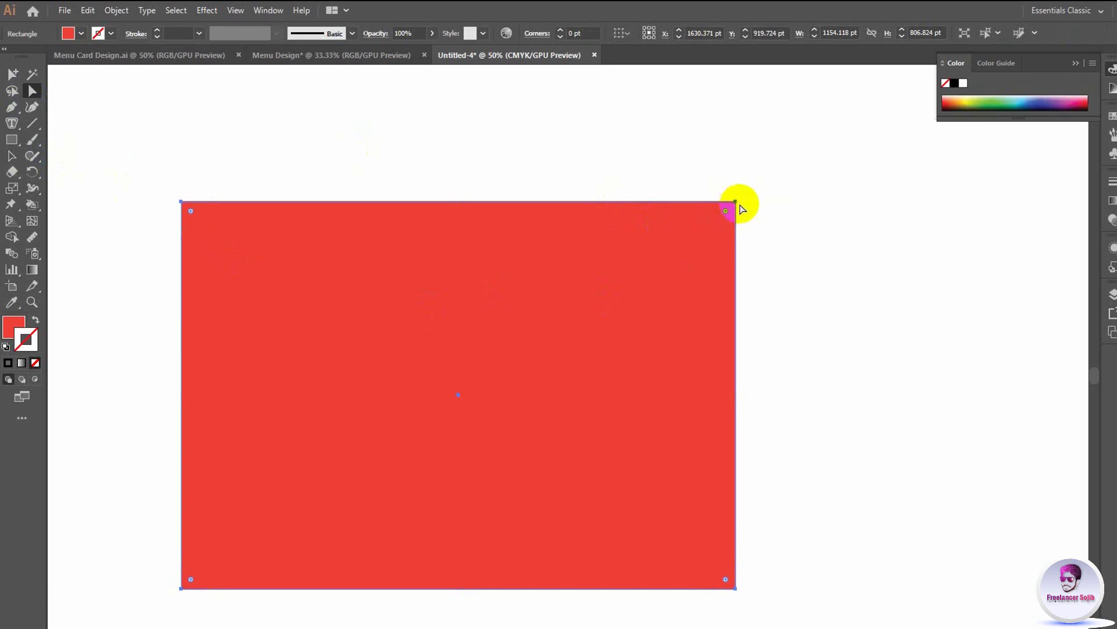
pyautogui.click(726, 234)
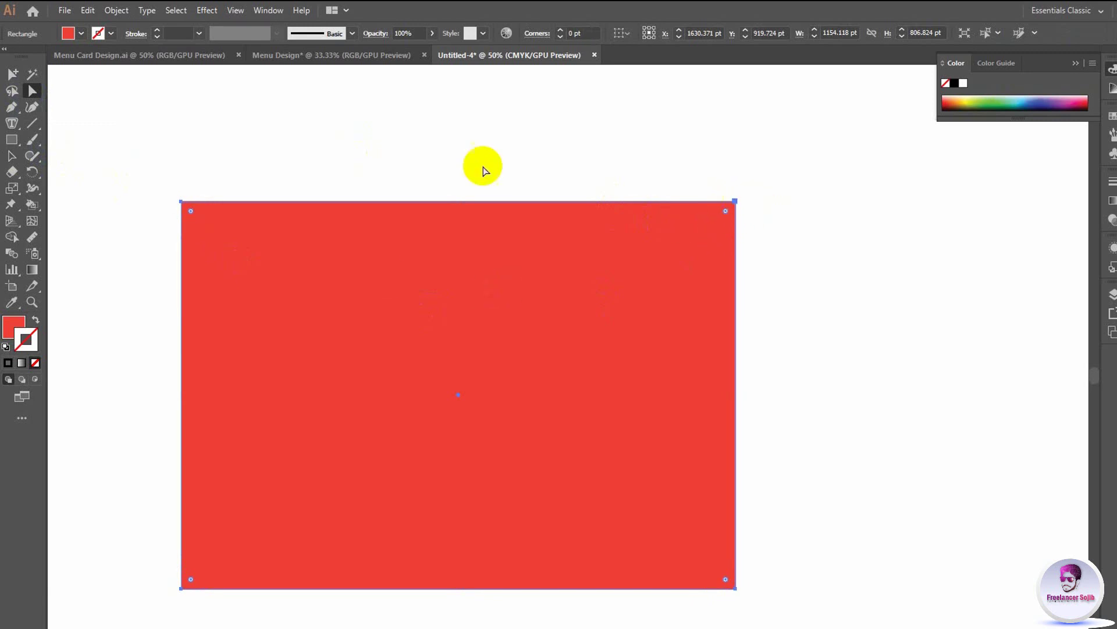
pyautogui.click(698, 222)
pyautogui.click(731, 204)
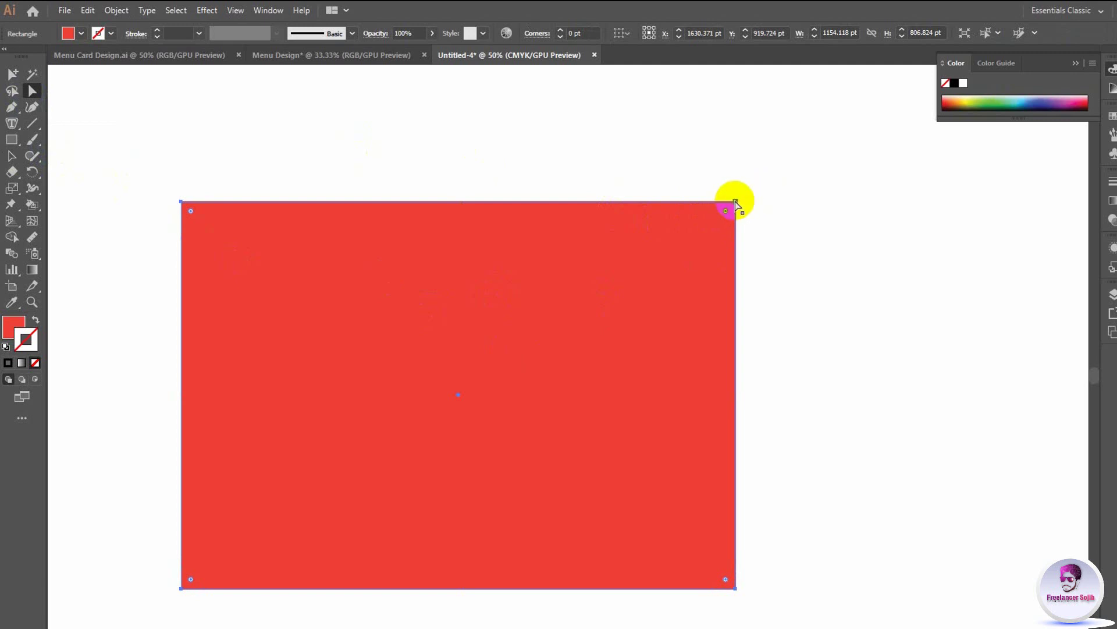
pyautogui.click(735, 202)
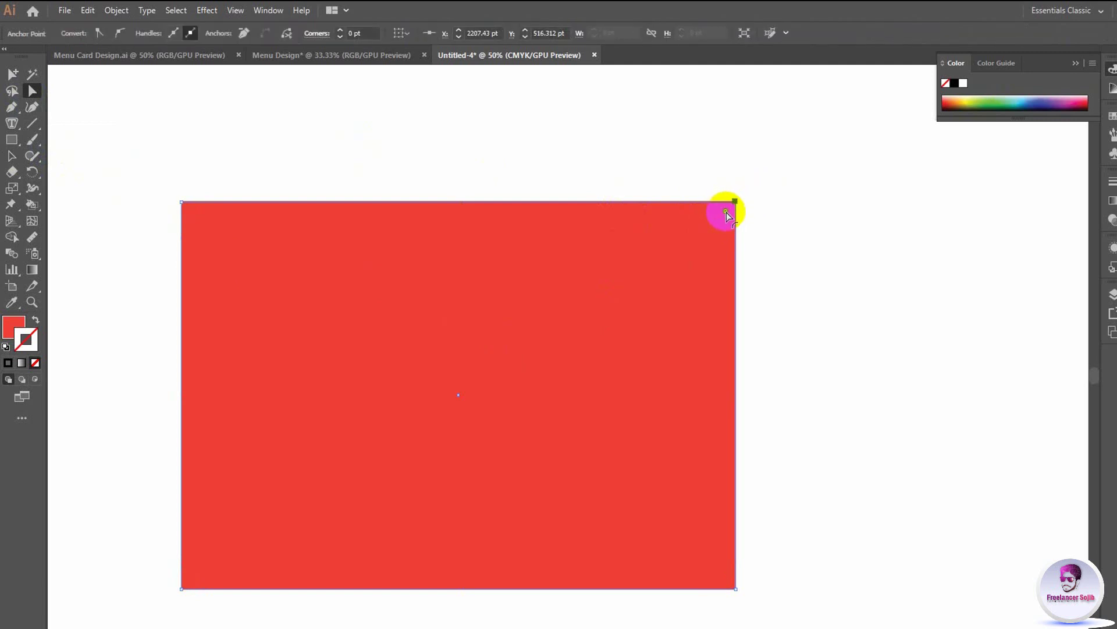
pyautogui.moveTo(726, 214); pyautogui.dragTo(725, 238)
pyautogui.click(925, 360)
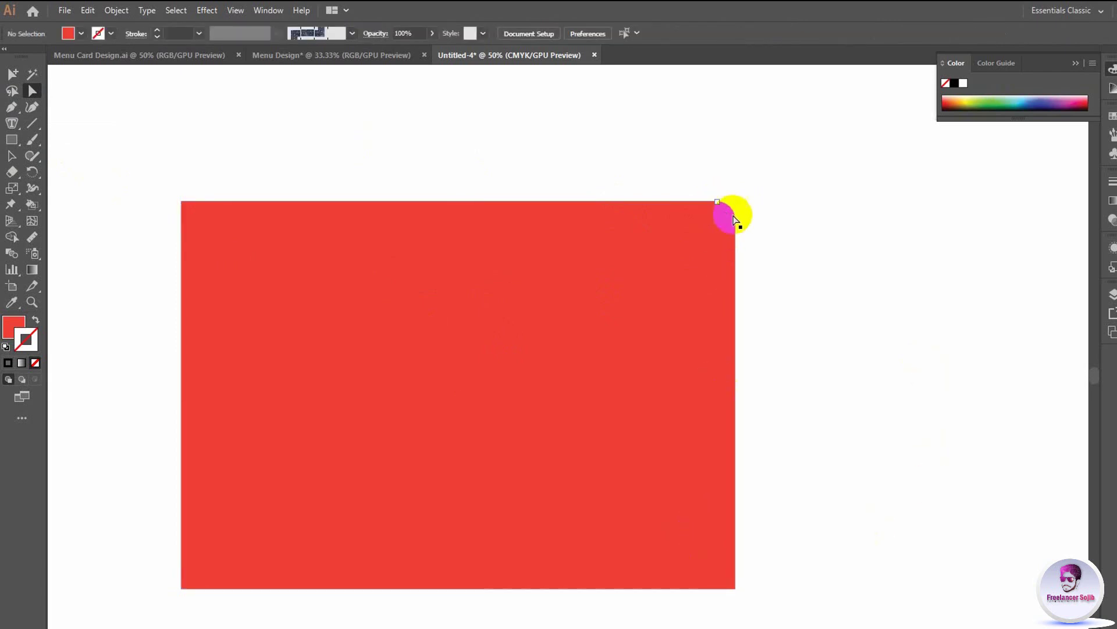
# Step: Round the rectangle's bottom-left corner as well
pyautogui.click(183, 589)
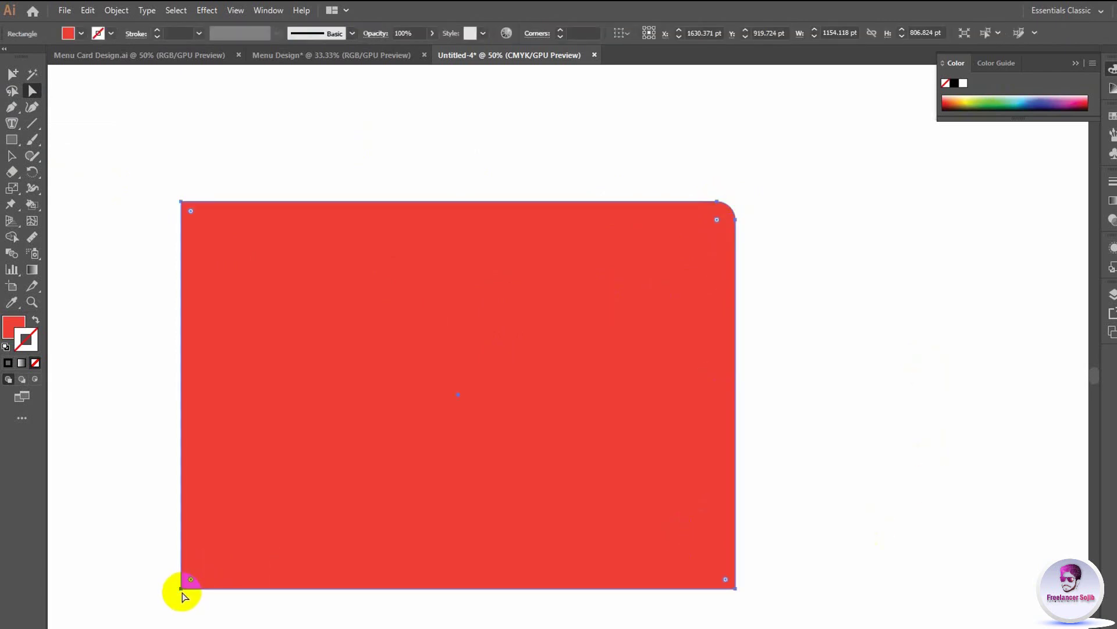
pyautogui.click(181, 589)
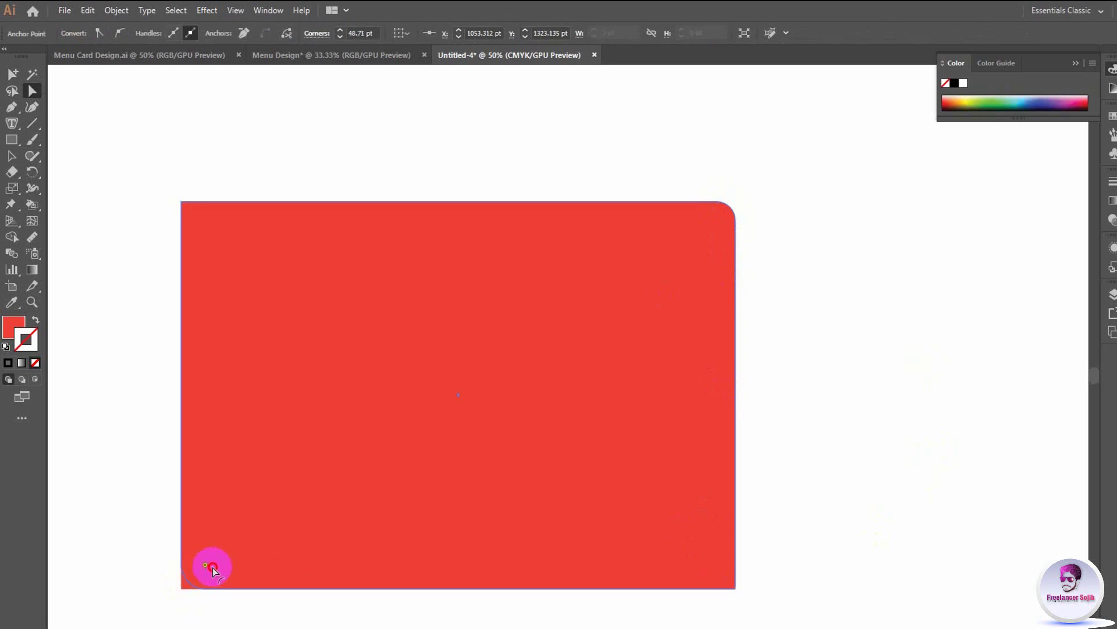
pyautogui.moveTo(212, 569); pyautogui.dragTo(222, 616)
pyautogui.click(222, 616)
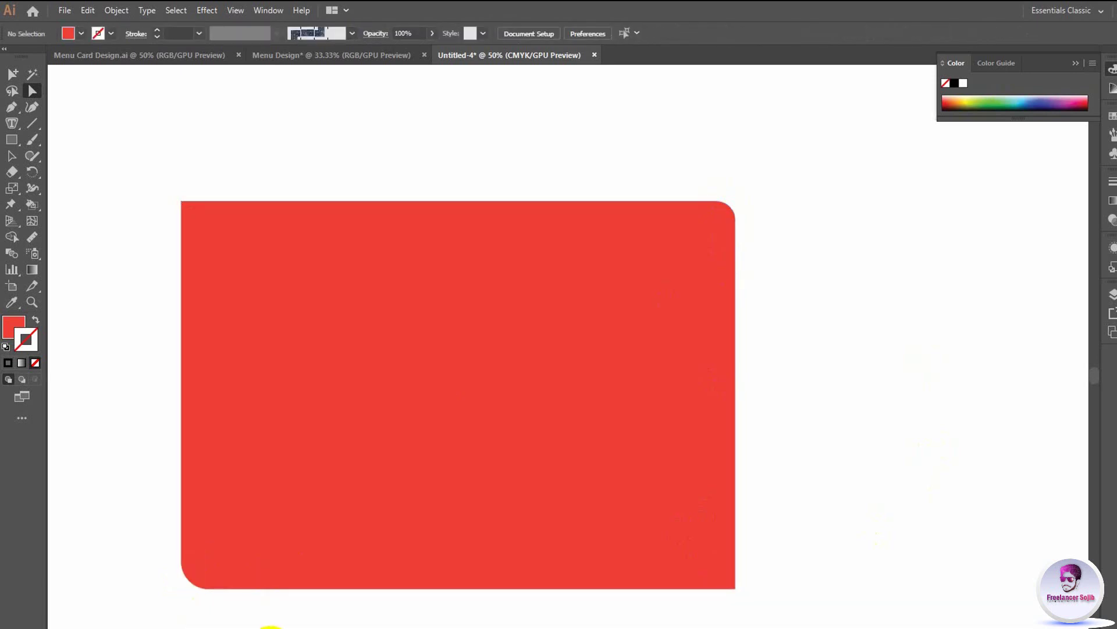
# Step: Select the whole rectangle with the Selection tool and close the floating colour panel
pyautogui.hotkey('ctrl', 'a')
pyautogui.click(561, 401)
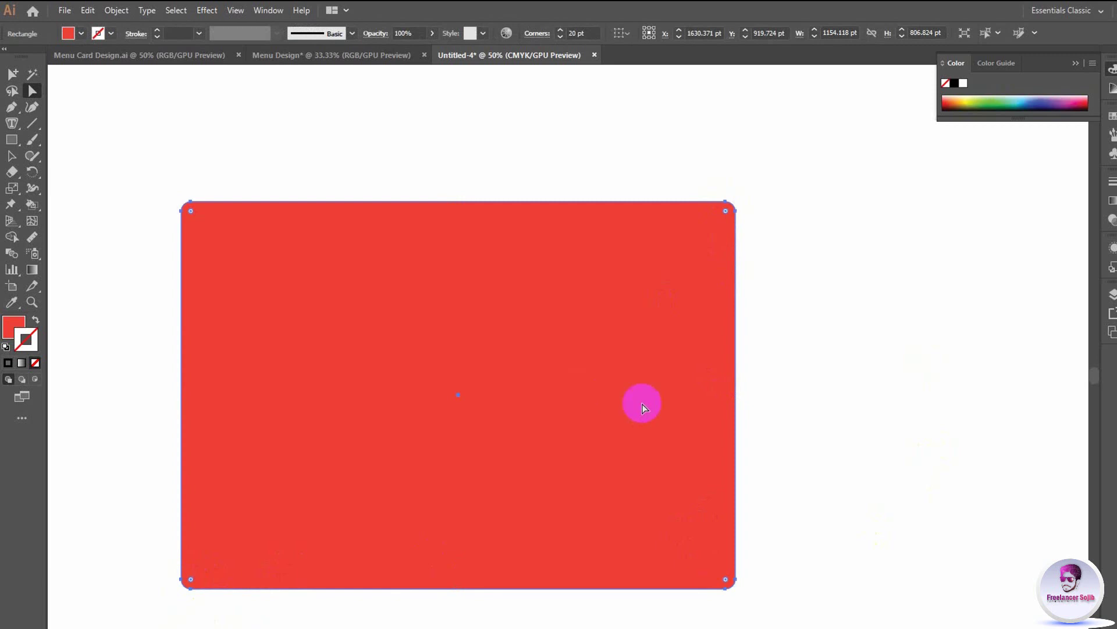
pyautogui.click(12, 154)
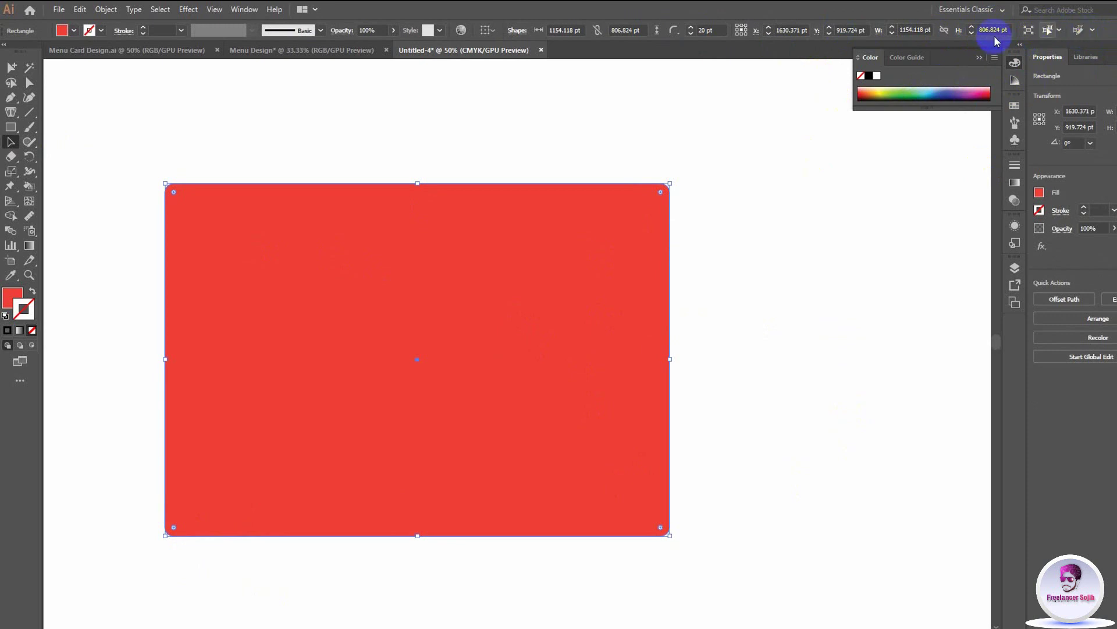
pyautogui.click(979, 57)
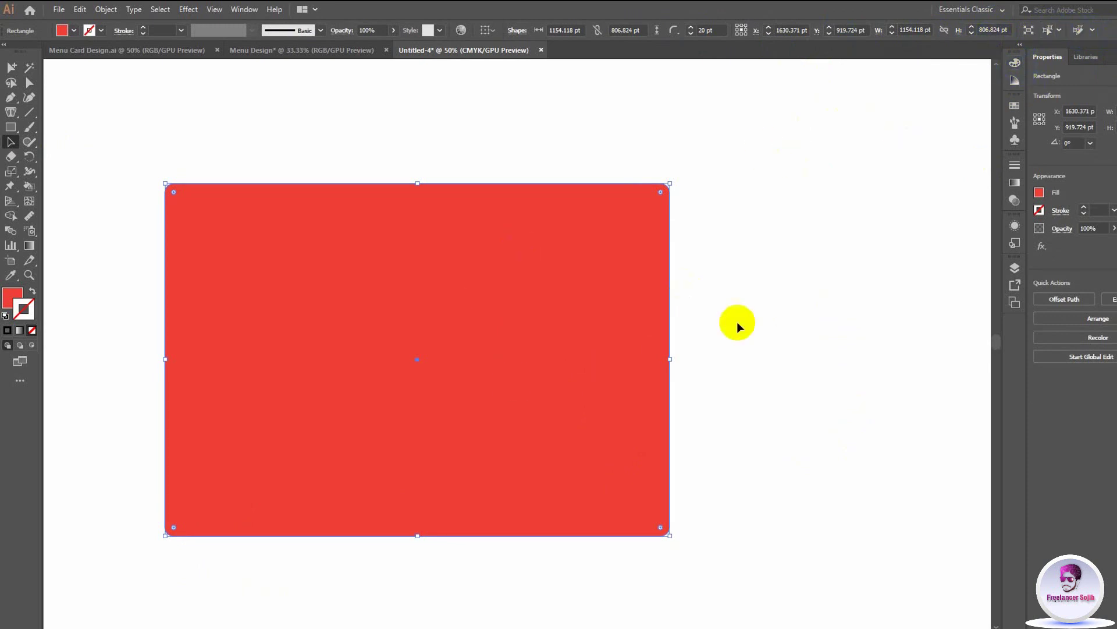
pyautogui.keyDown('alt'); pyautogui.scroll(-2, 546, 383); pyautogui.keyUp('alt')
# Step: Delete the red rectangle and draw a red square near the artboard's top-left
pyautogui.press('Delete')
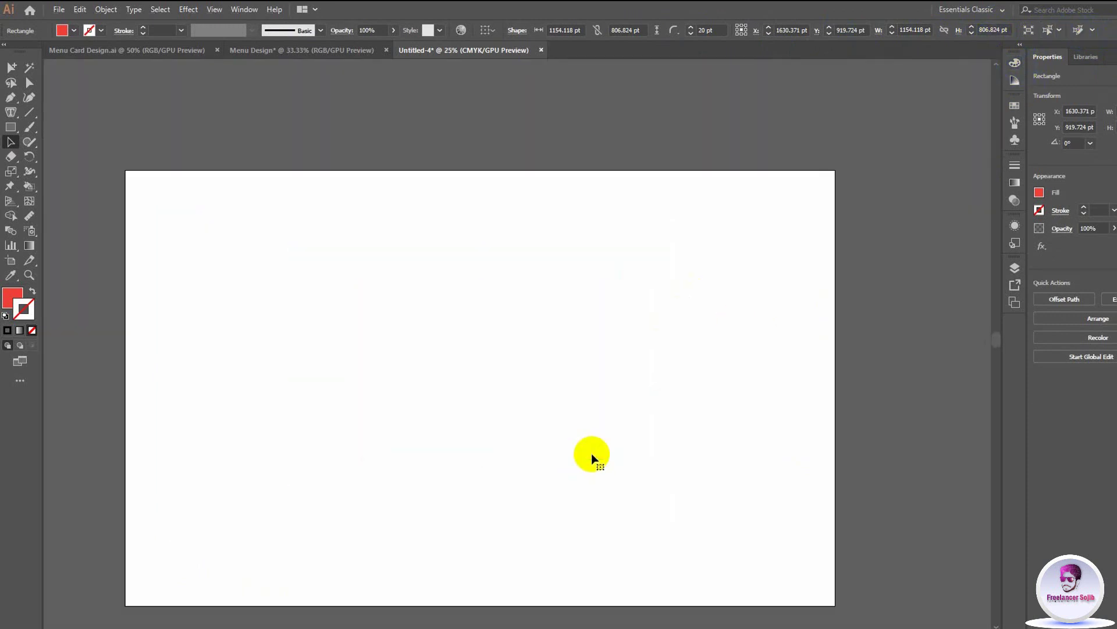
pyautogui.moveTo(15, 129); pyautogui.dragTo(46, 124)
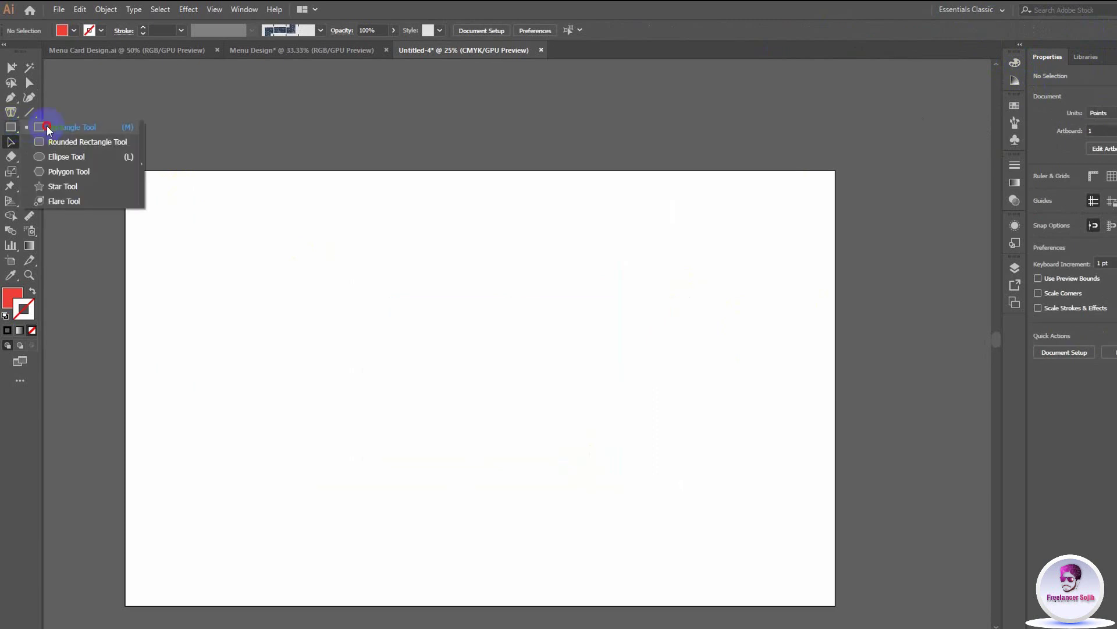
pyautogui.moveTo(170, 208); pyautogui.dragTo(213, 247)
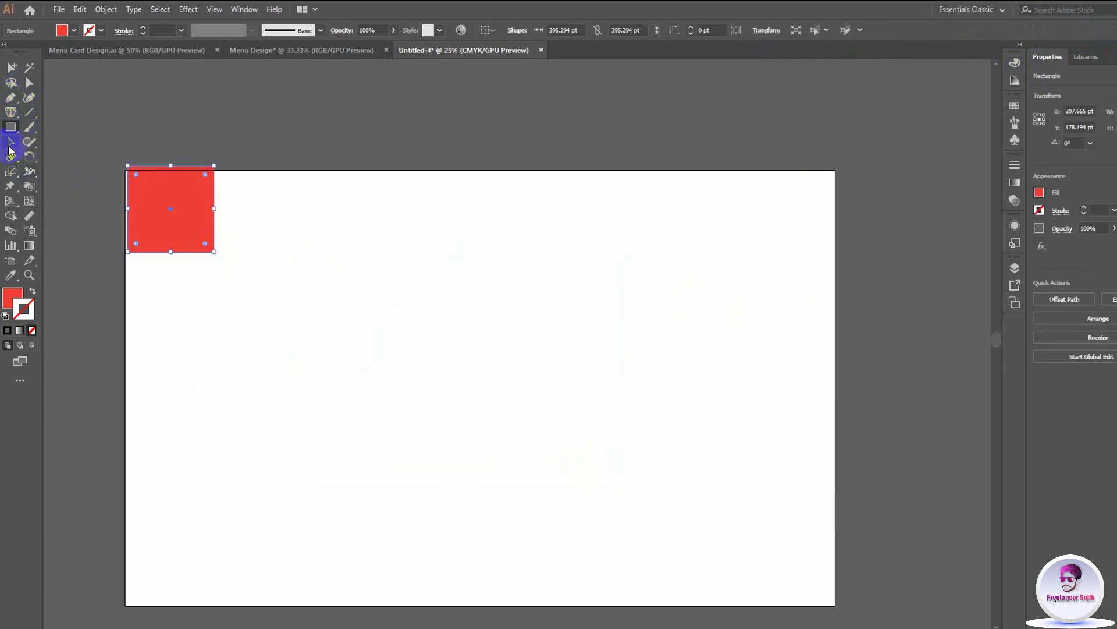
pyautogui.moveTo(137, 186); pyautogui.dragTo(145, 225)
pyautogui.click(326, 252)
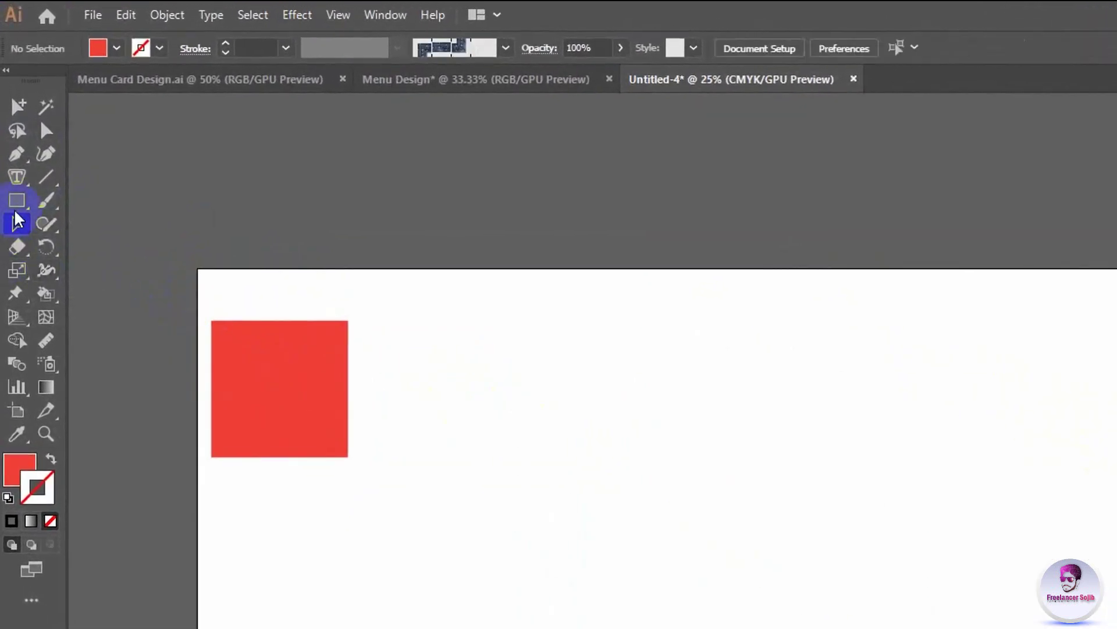
# Step: Draw a wide 751.059 by 457.412 pt rounded rectangle to the right of the square
pyautogui.moveTo(15, 213); pyautogui.dragTo(116, 231)
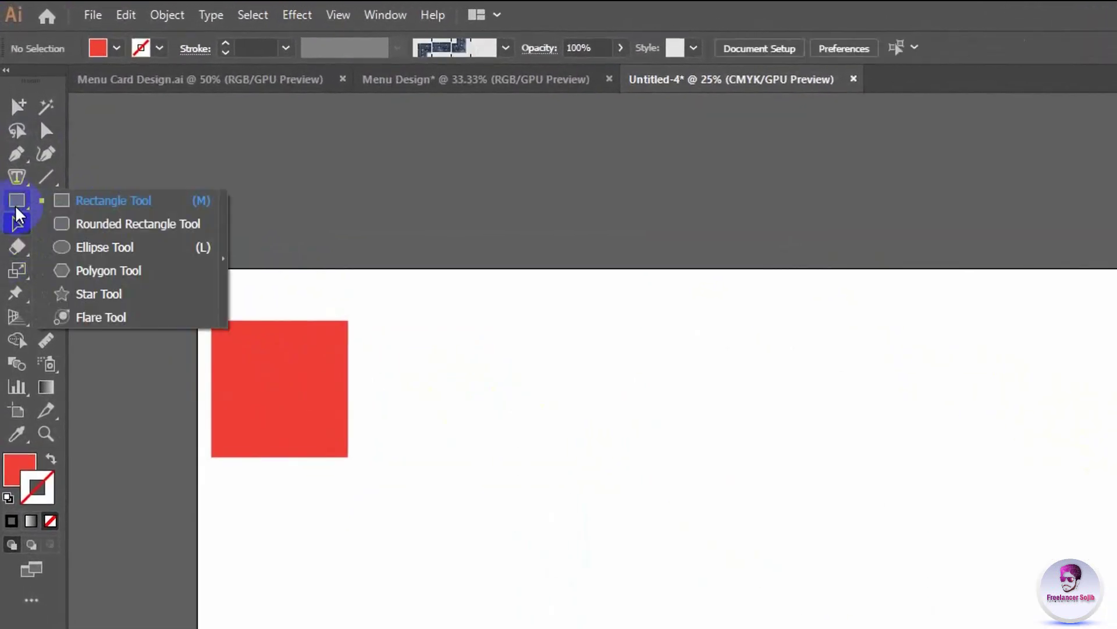
pyautogui.click(117, 232)
pyautogui.moveTo(473, 328); pyautogui.dragTo(733, 484)
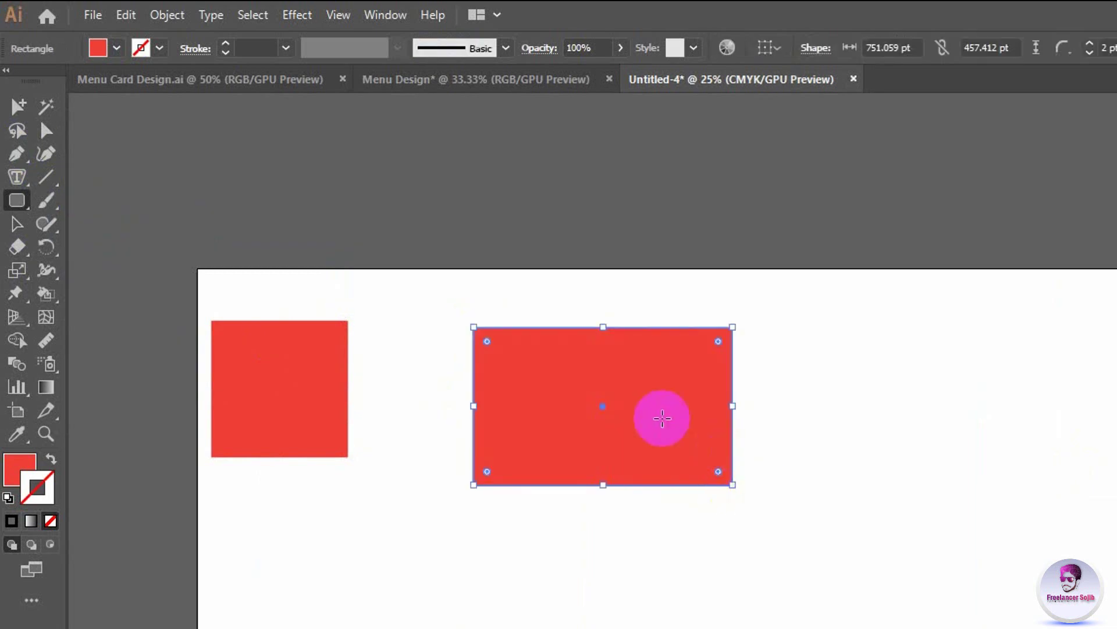
pyautogui.scroll(1, 659, 417)
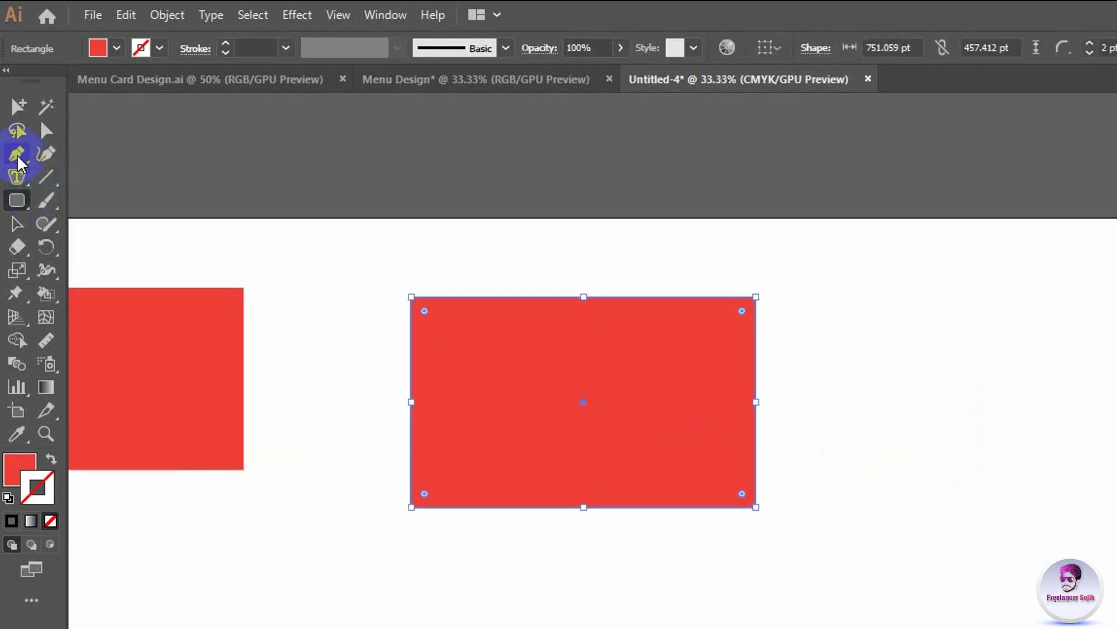
pyautogui.click(17, 223)
pyautogui.click(856, 468)
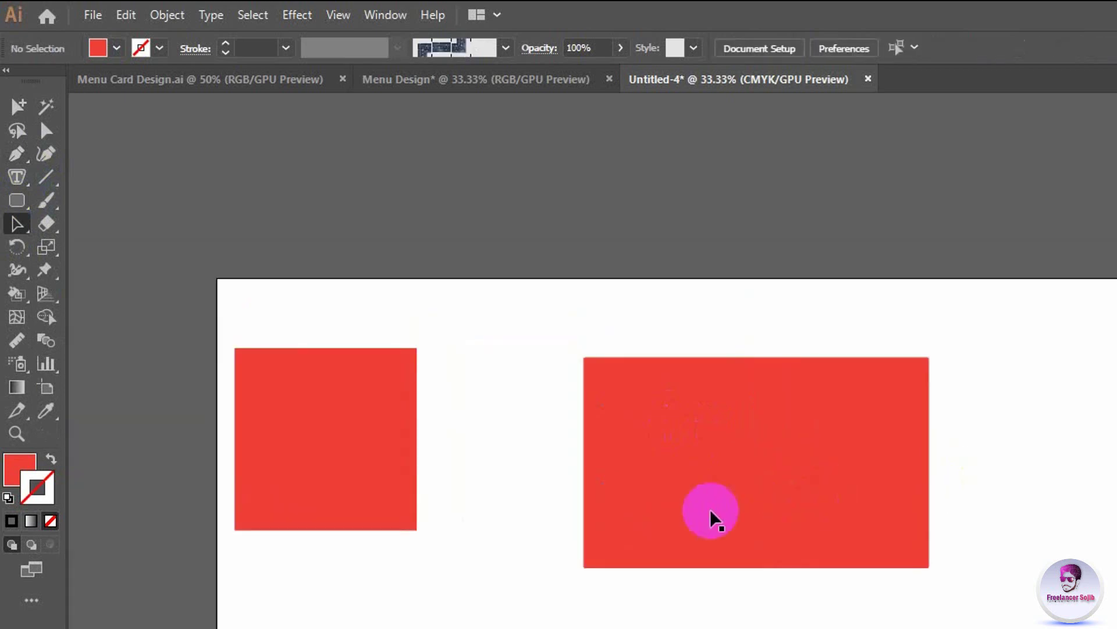
pyautogui.scroll(2, 711, 516)
pyautogui.click(501, 383)
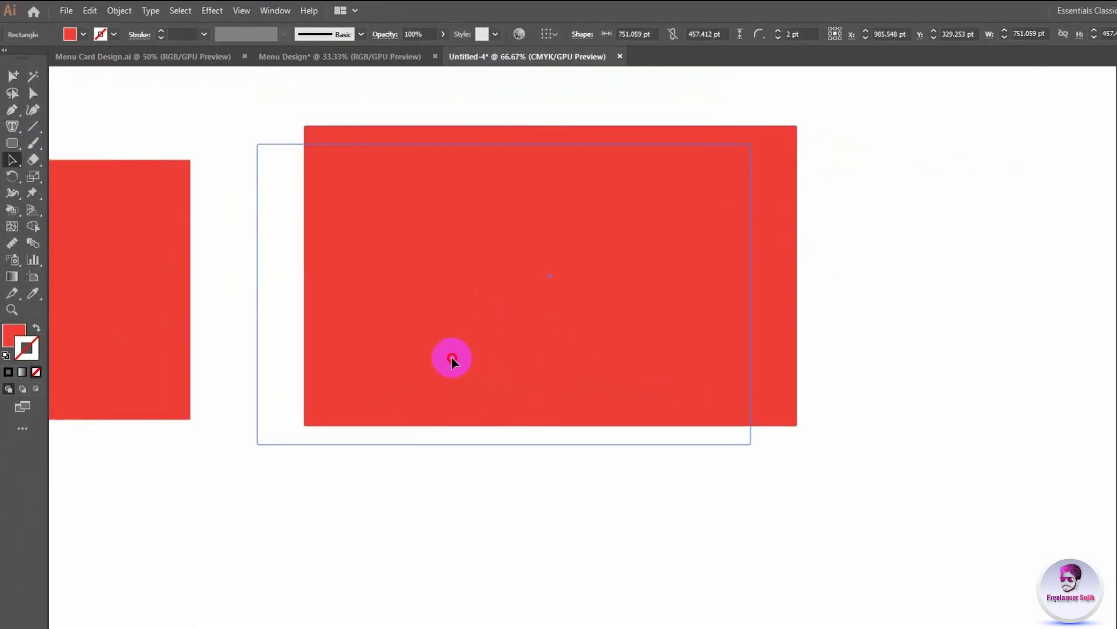
# Step: Move the wide red rectangle left and down, then clear the selection
pyautogui.moveTo(501, 383); pyautogui.dragTo(534, 357)
pyautogui.hotkey('ctrl', 'shift', 'a')
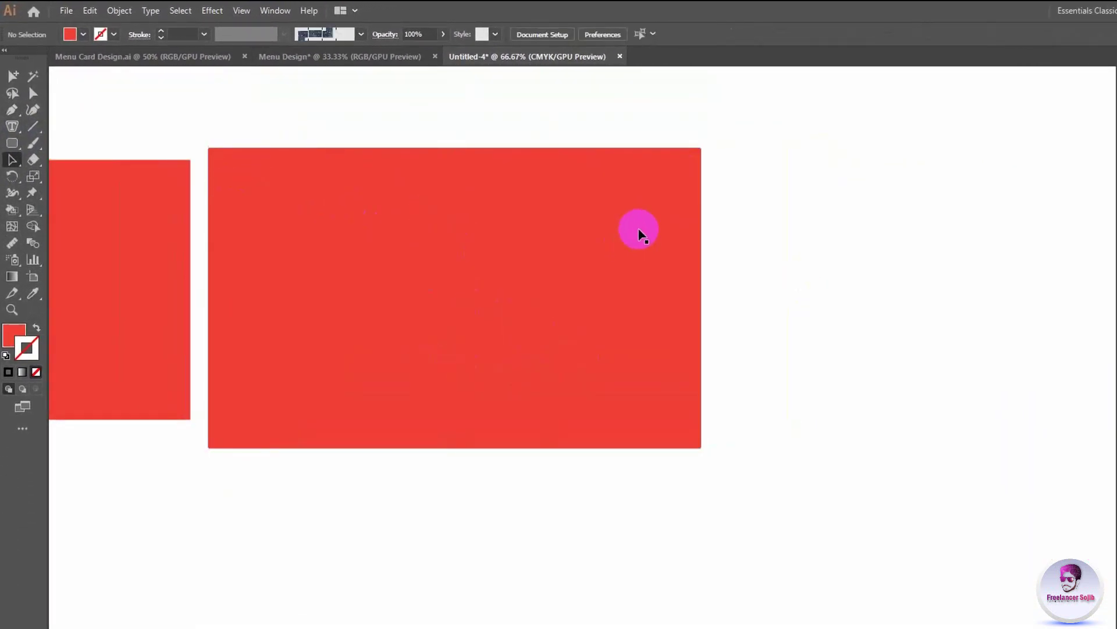
pyautogui.scroll(2, 639, 232)
pyautogui.scroll(-2, 744, 234)
pyautogui.scroll(2, 753, 160)
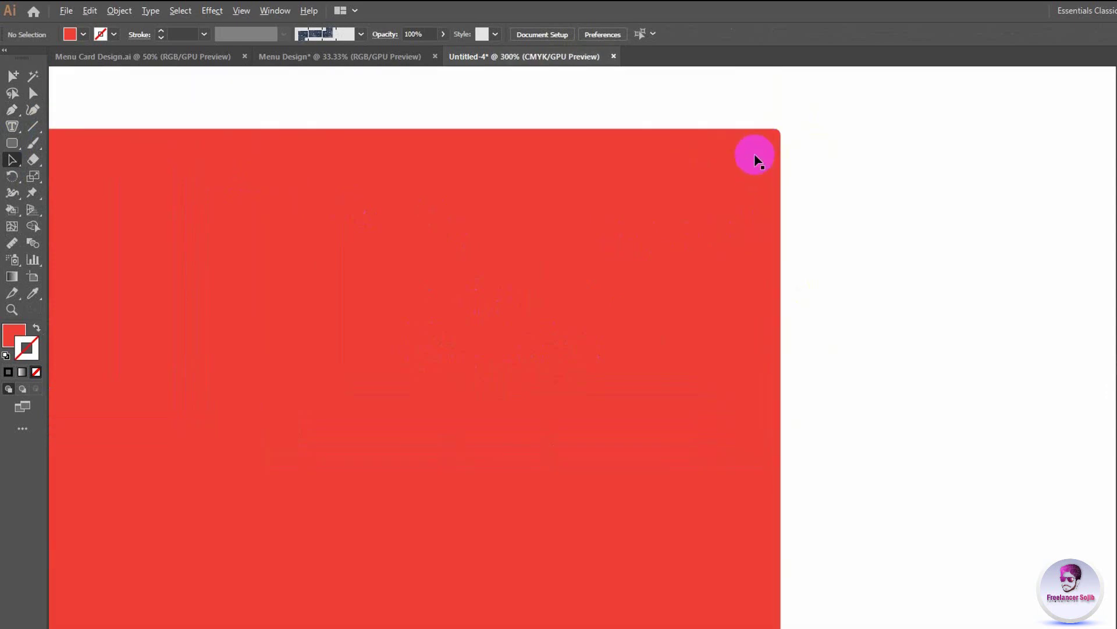
pyautogui.scroll(2, 805, 119)
pyautogui.scroll(2, 813, 120)
pyautogui.scroll(5, 771, 430)
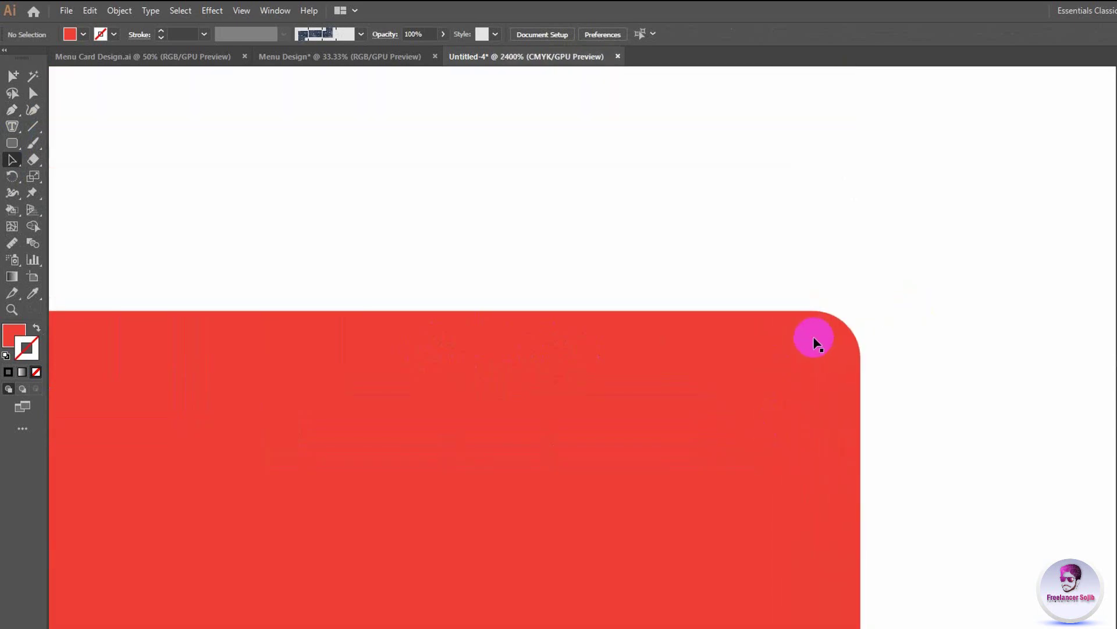
pyautogui.scroll(1, 815, 339)
pyautogui.scroll(-1, 836, 282)
pyautogui.scroll(2, 789, 450)
pyautogui.scroll(-5, 789, 450)
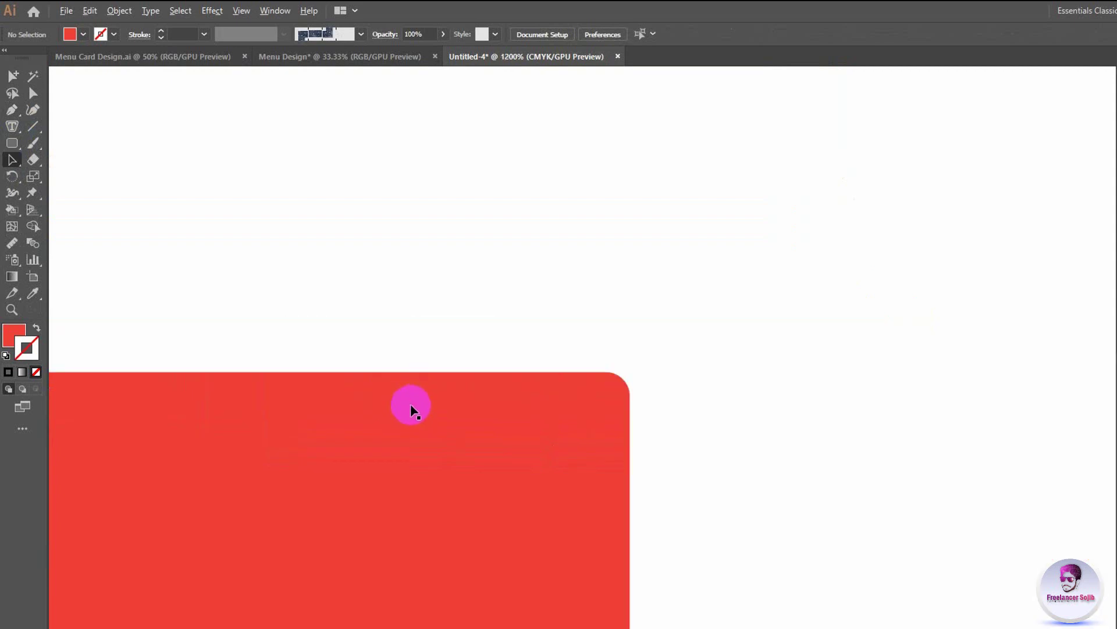
pyautogui.scroll(2, 636, 404)
pyautogui.scroll(2, 557, 404)
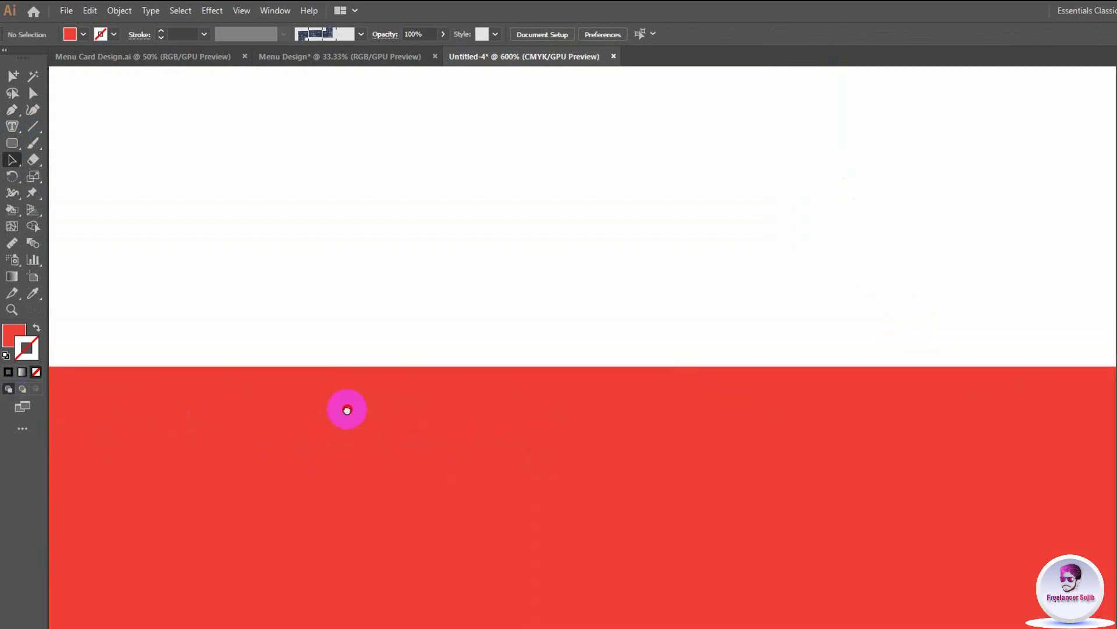
pyautogui.scroll(-1, 466, 406)
pyautogui.scroll(-3, 543, 427)
pyautogui.scroll(-2, 408, 410)
pyautogui.scroll(5, 407, 410)
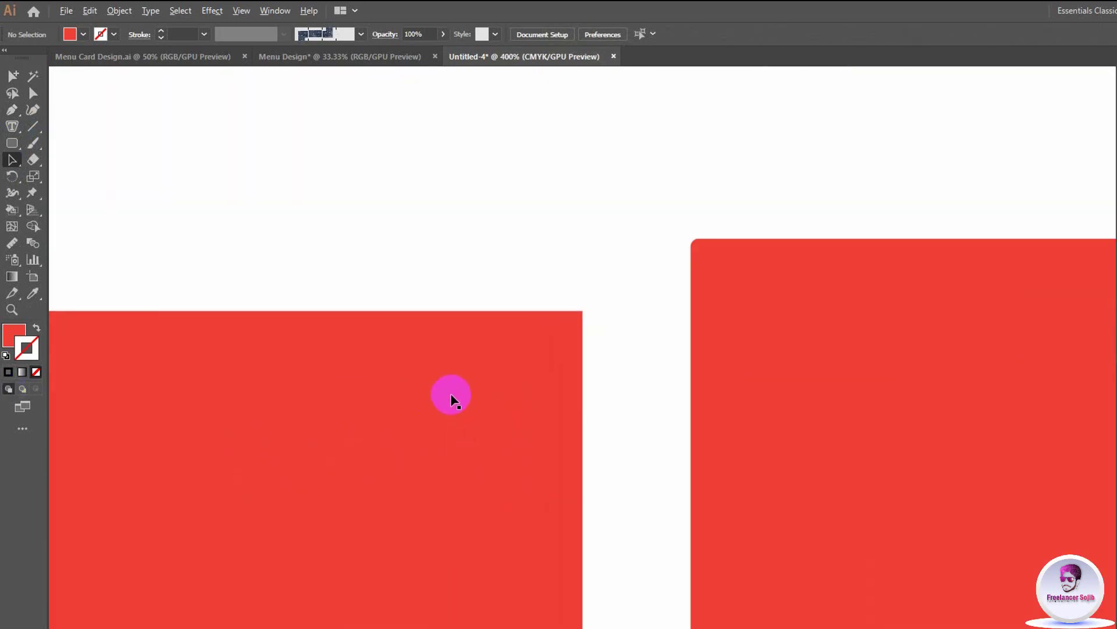
pyautogui.scroll(1, 449, 394)
pyautogui.scroll(1, 848, 292)
# Step: Scale the rectangle proportionally to 561.411 by 341.912 pt, keeping its 2 pt corners
pyautogui.click(678, 447)
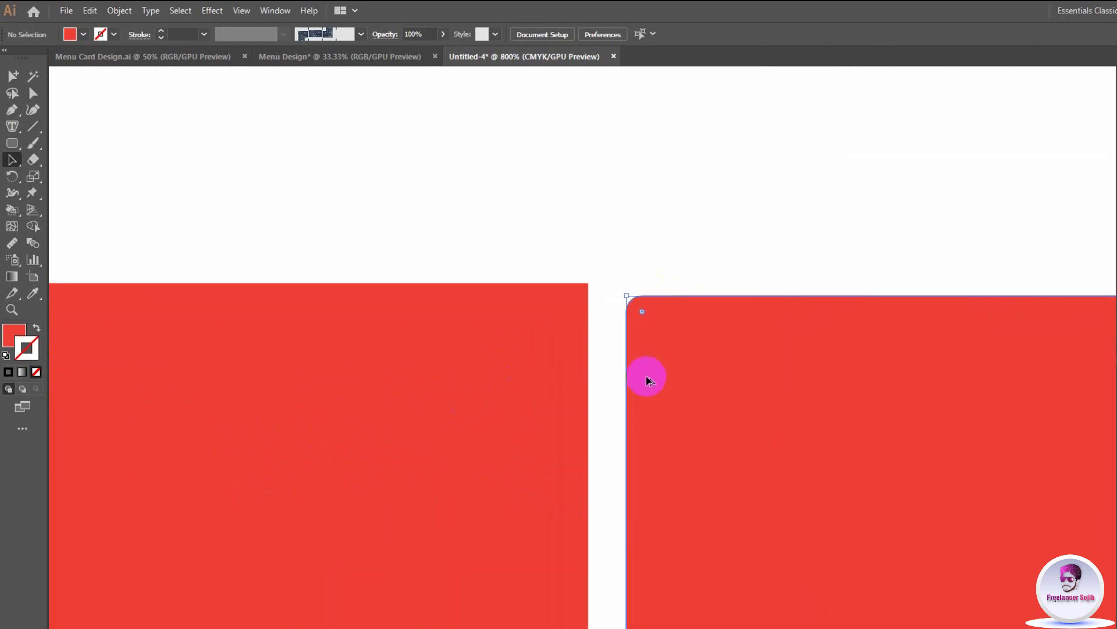
pyautogui.scroll(1, 643, 374)
pyautogui.scroll(1, 682, 371)
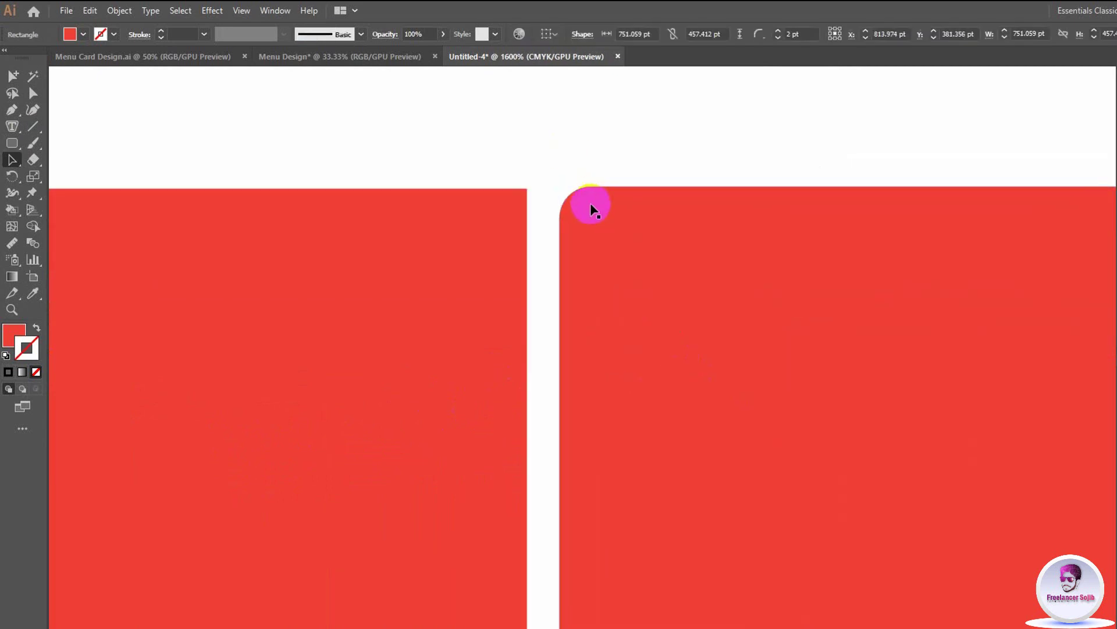
pyautogui.click(549, 298)
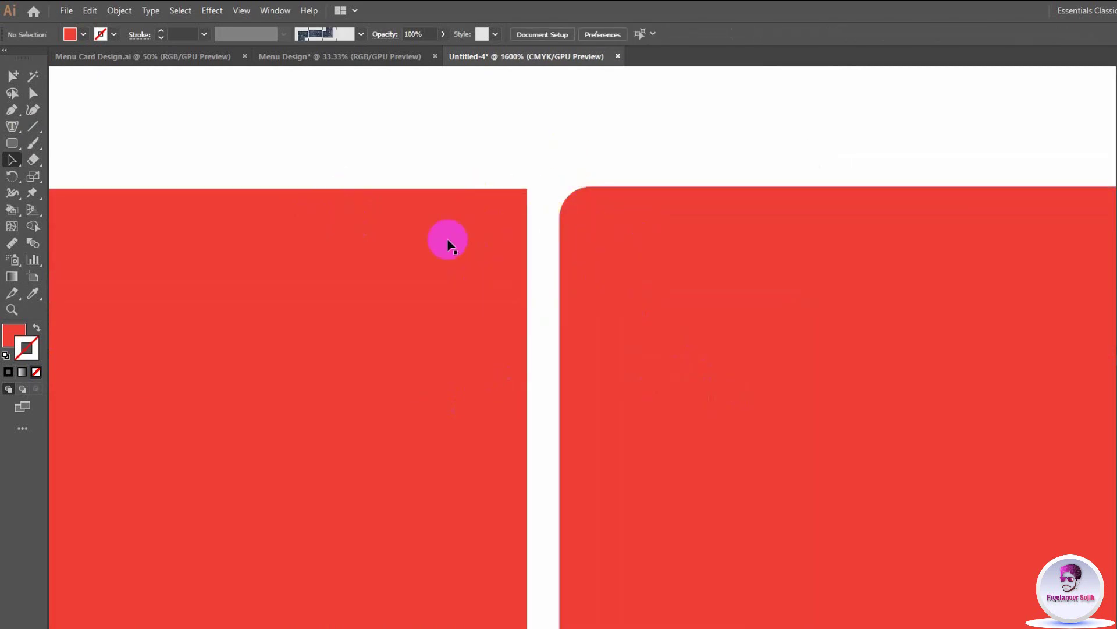
pyautogui.scroll(-3, 501, 267)
pyautogui.scroll(-7, 501, 274)
pyautogui.scroll(-3, 553, 287)
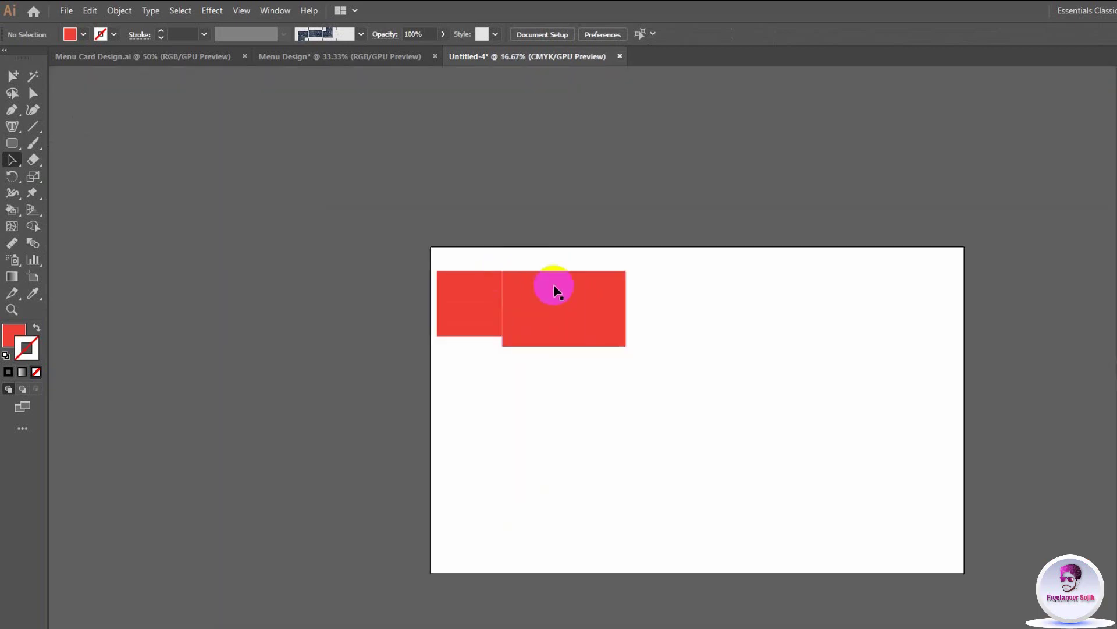
pyautogui.click(554, 287)
pyautogui.click(639, 342)
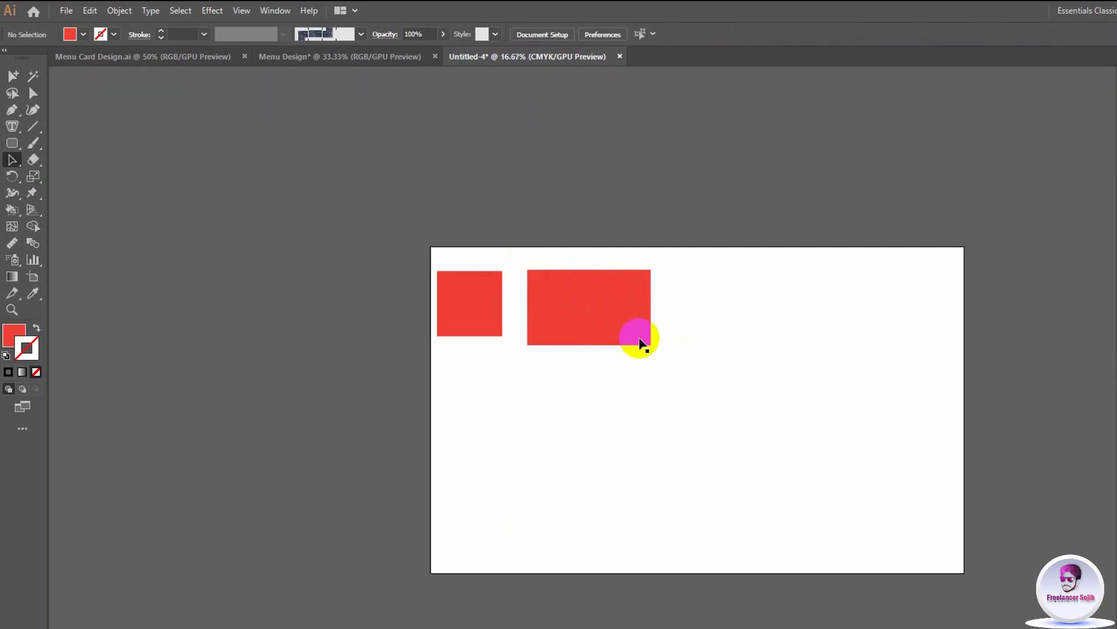
pyautogui.click(643, 338)
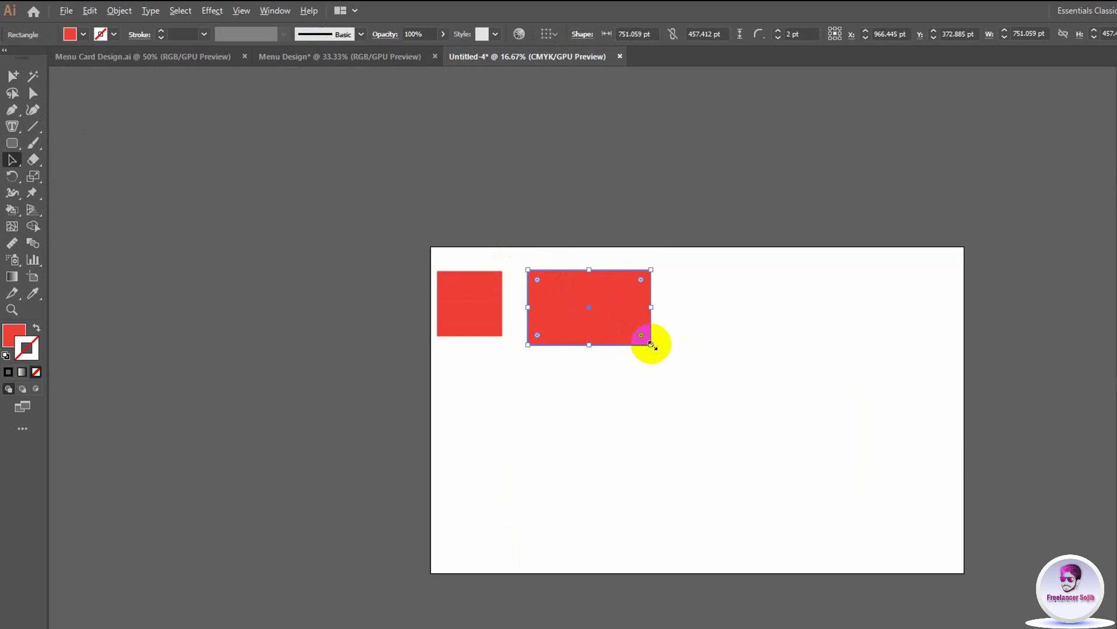
pyautogui.moveTo(651, 343); pyautogui.dragTo(635, 335)
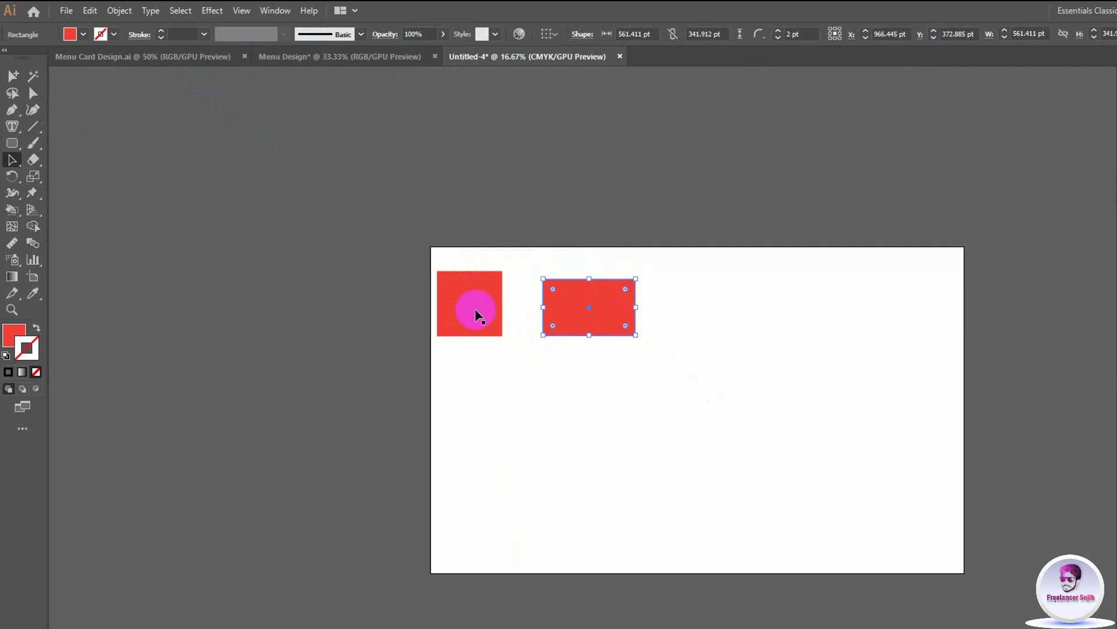
pyautogui.click(718, 331)
pyautogui.click(462, 324)
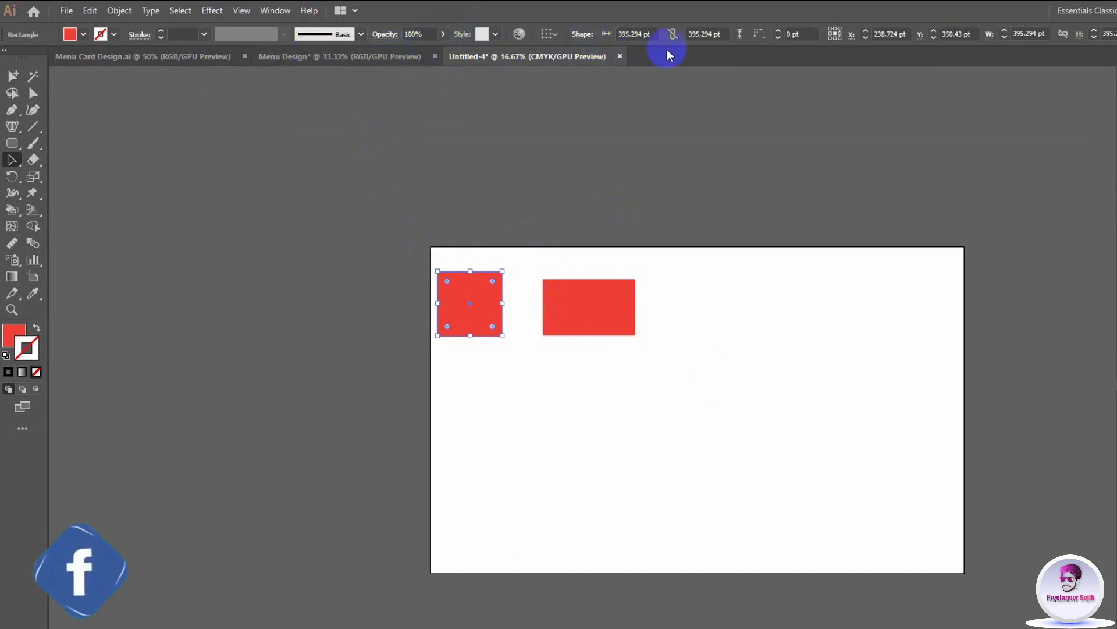
pyautogui.click(624, 319)
pyautogui.keyDown('alt'); pyautogui.scroll(1, 624, 317); pyautogui.keyUp('alt')
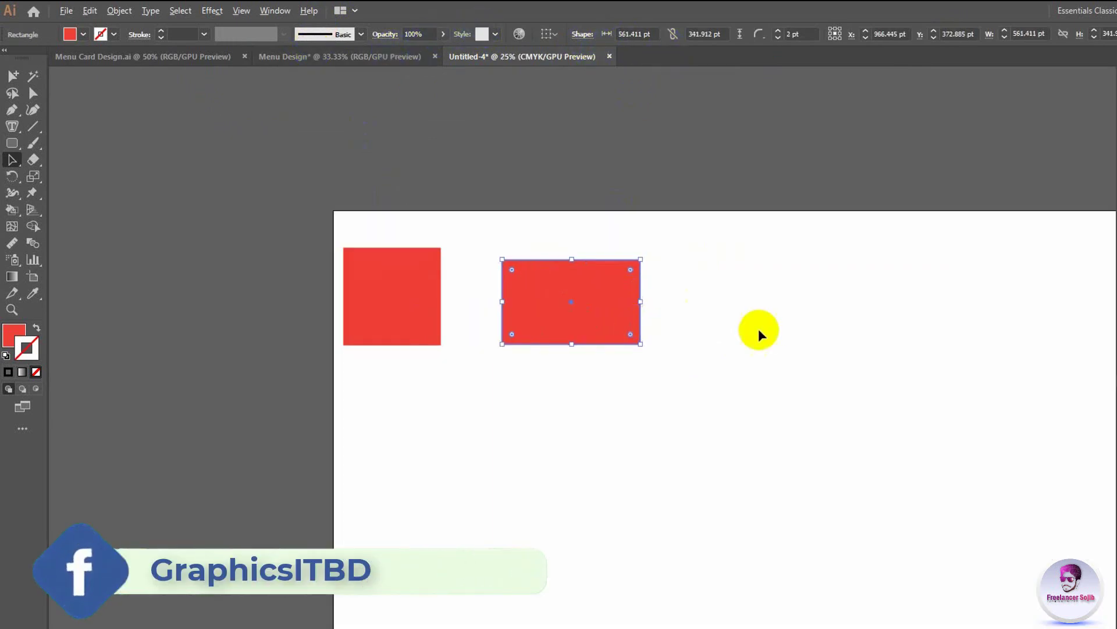
pyautogui.click(744, 332)
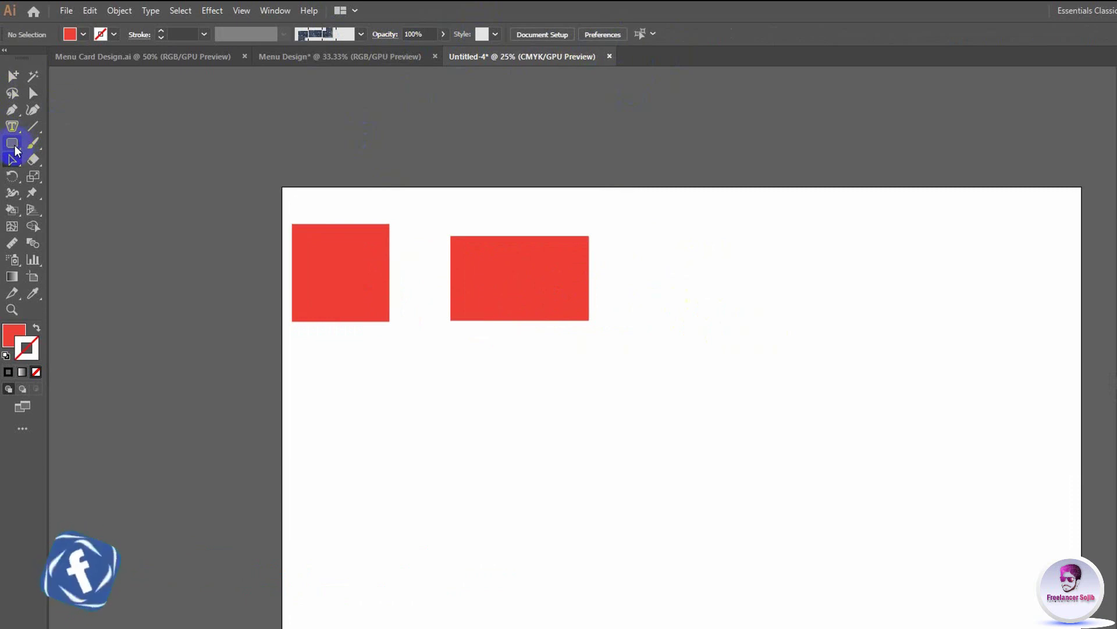
# Step: Draw a red circle with the Ellipse tool right of the rectangle, then undo it
pyautogui.click(19, 145)
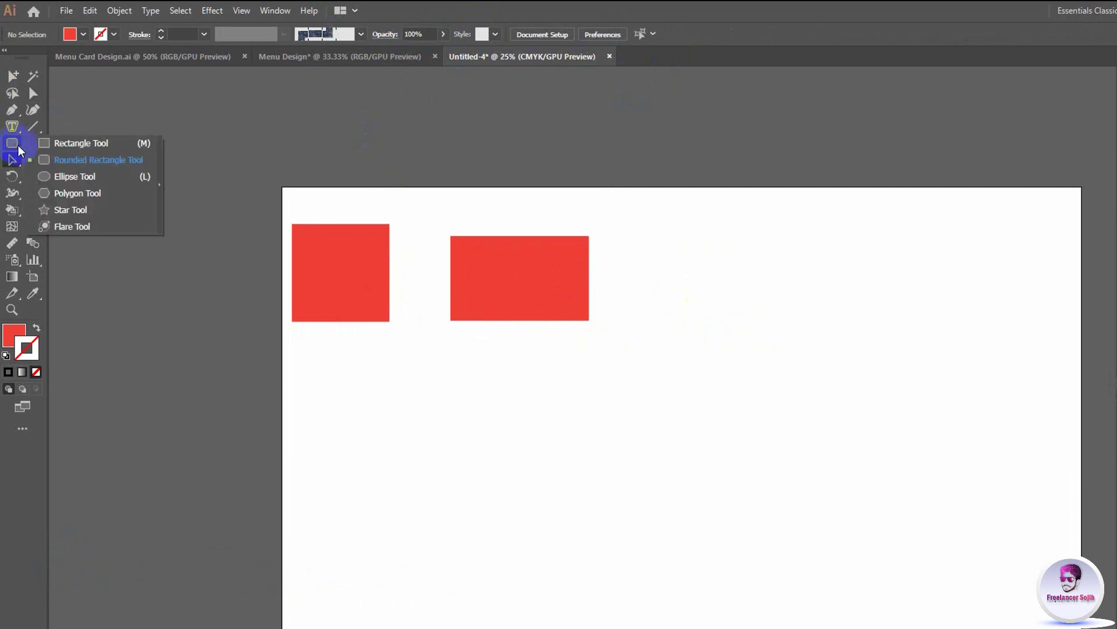
pyautogui.click(72, 177)
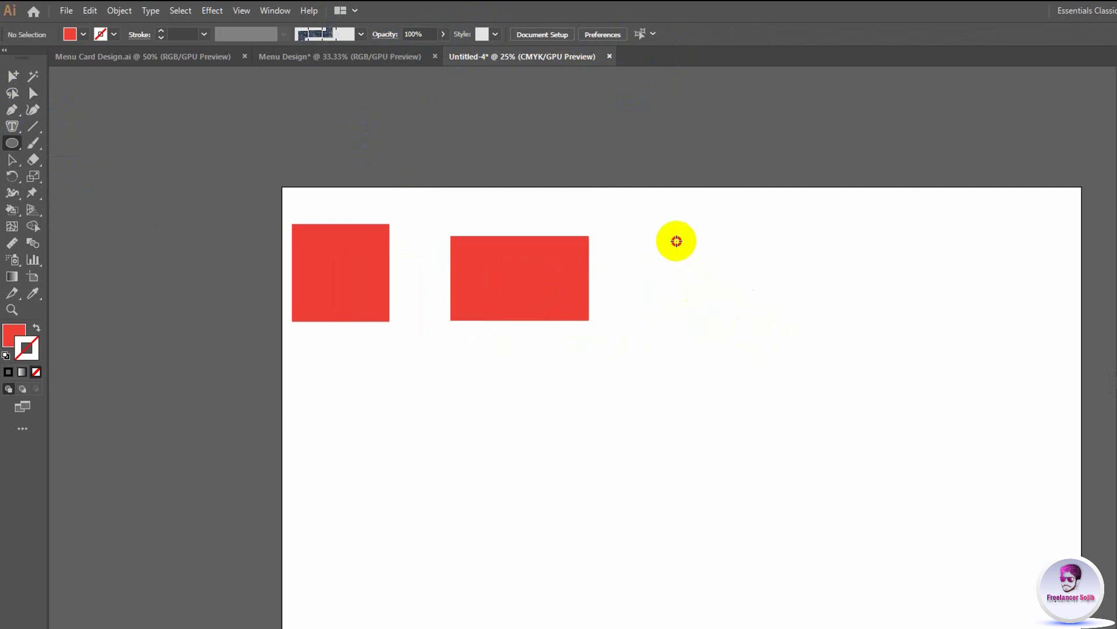
pyautogui.moveTo(677, 240)
pyautogui.mouseDown()
pyautogui.moveTo(731, 372)
pyautogui.moveTo(836, 469)
pyautogui.moveTo(753, 331)
pyautogui.moveTo(901, 526)
pyautogui.moveTo(888, 613)
pyautogui.moveTo(891, 207)
pyautogui.moveTo(858, 501)
pyautogui.moveTo(1005, 447)
pyautogui.moveTo(778, 435)
pyautogui.moveTo(980, 456)
pyautogui.moveTo(743, 549)
pyautogui.moveTo(1000, 444)
pyautogui.moveTo(979, 539)
pyautogui.moveTo(969, 531)
pyautogui.mouseUp()
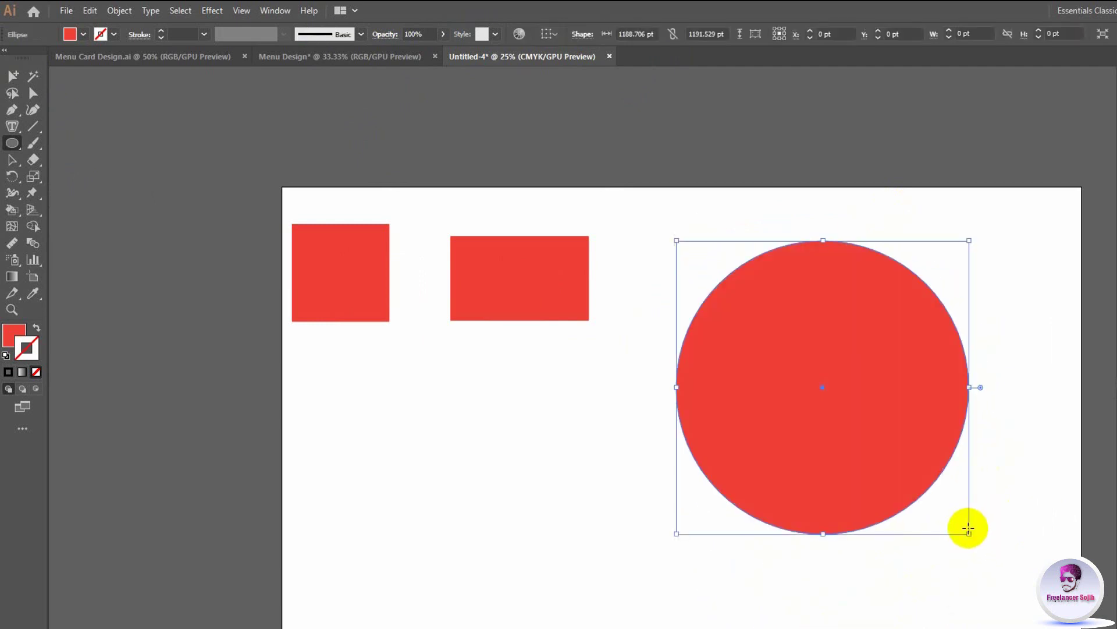
pyautogui.hotkey('ctrl', 'z')
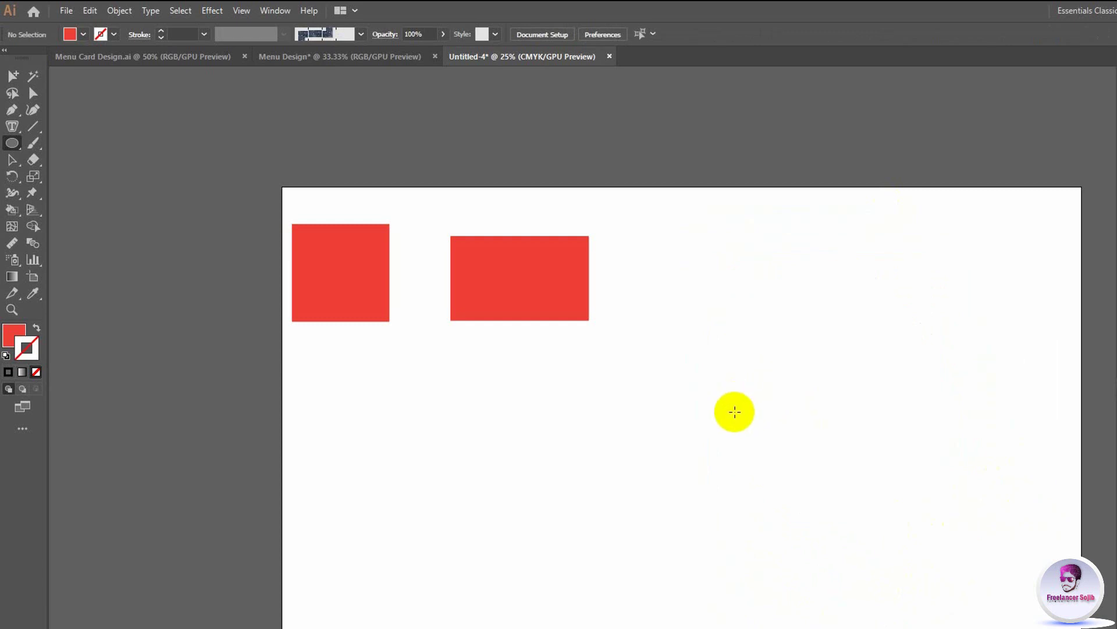
# Step: Redraw the red circle, then resize it to 1185.882 pt and move it beside the rectangle
pyautogui.moveTo(734, 441)
pyautogui.mouseDown()
pyautogui.moveTo(798, 421)
pyautogui.moveTo(905, 423)
pyautogui.moveTo(854, 386)
pyautogui.moveTo(799, 374)
pyautogui.moveTo(843, 429)
pyautogui.moveTo(846, 399)
pyautogui.moveTo(890, 424)
pyautogui.moveTo(871, 409)
pyautogui.moveTo(881, 410)
pyautogui.mouseUp()
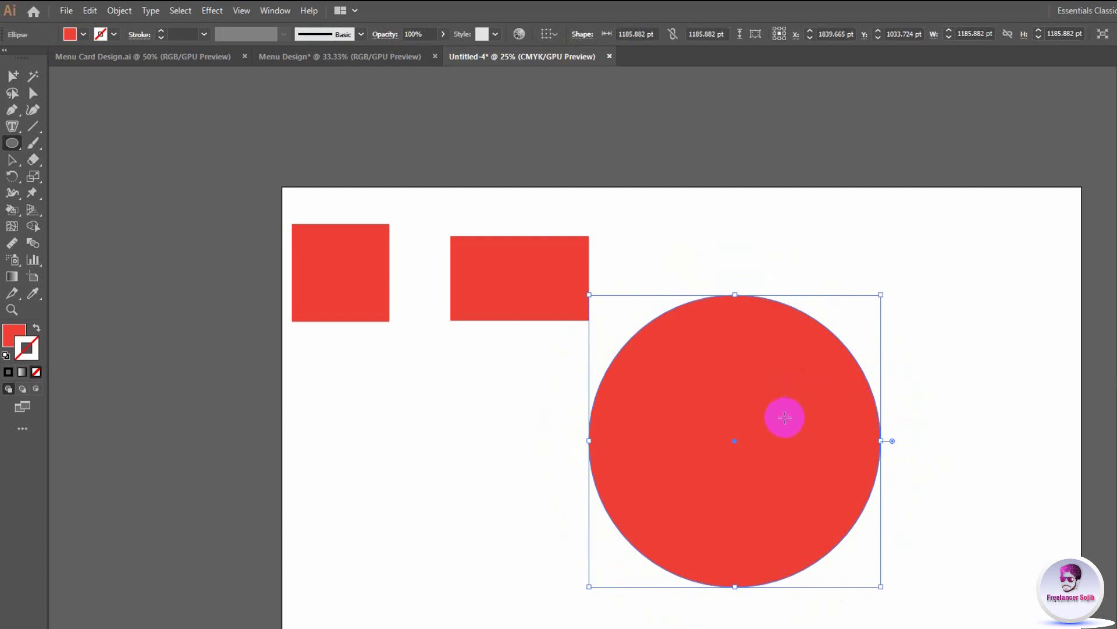
pyautogui.click(11, 161)
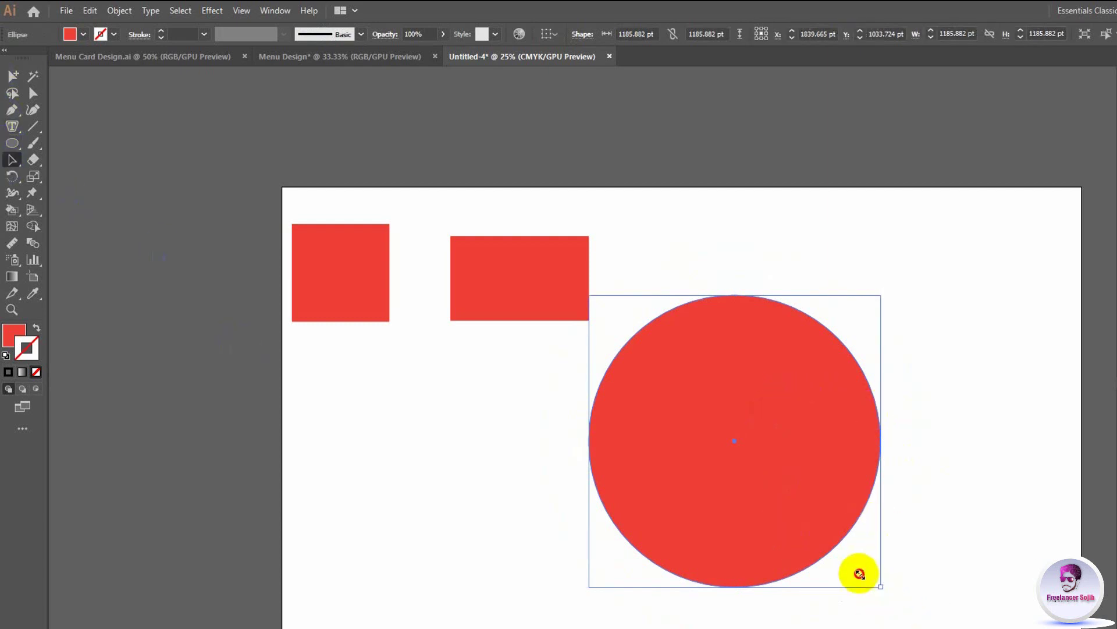
pyautogui.moveTo(860, 574)
pyautogui.mouseDown()
pyautogui.moveTo(763, 491)
pyautogui.moveTo(738, 339)
pyautogui.mouseUp()
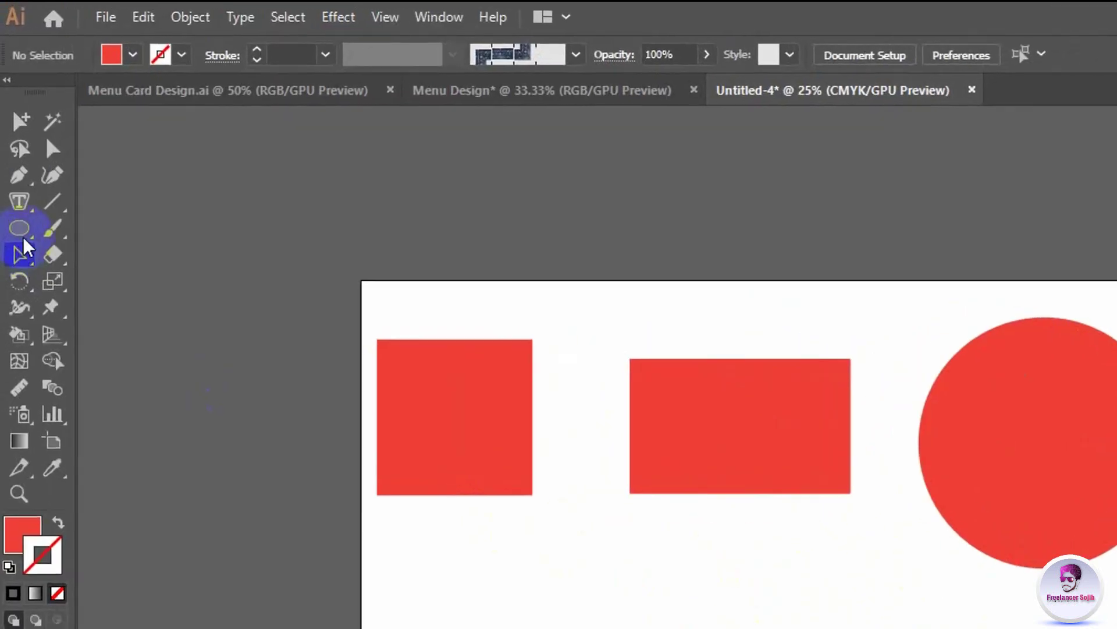
# Step: Draw a red hexagon with the Polygon tool below the circle
pyautogui.click(21, 232)
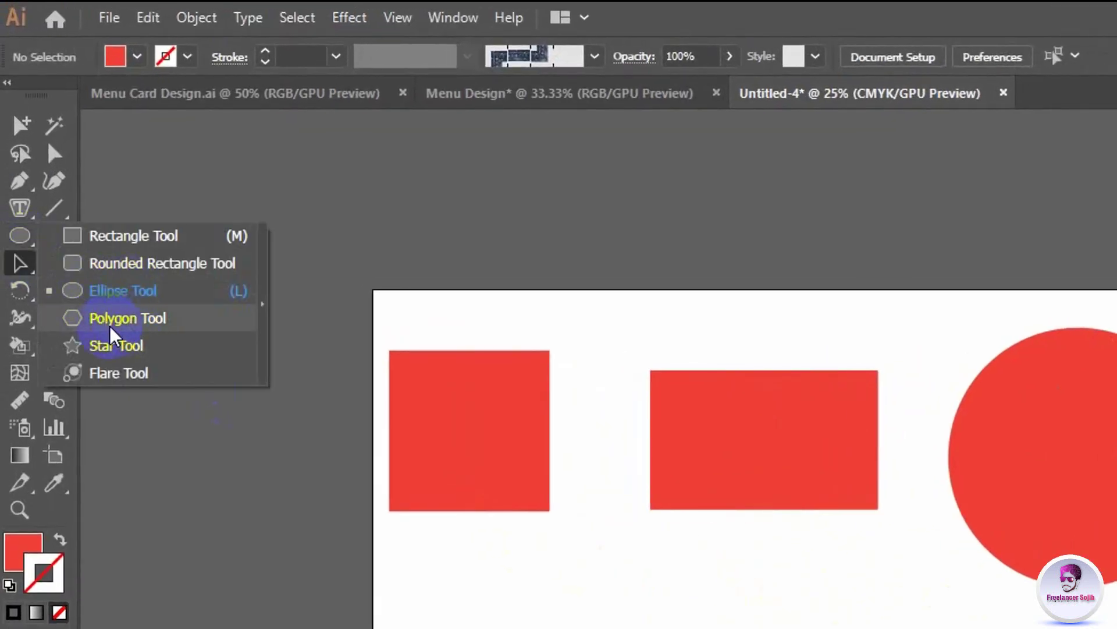
pyautogui.click(111, 328)
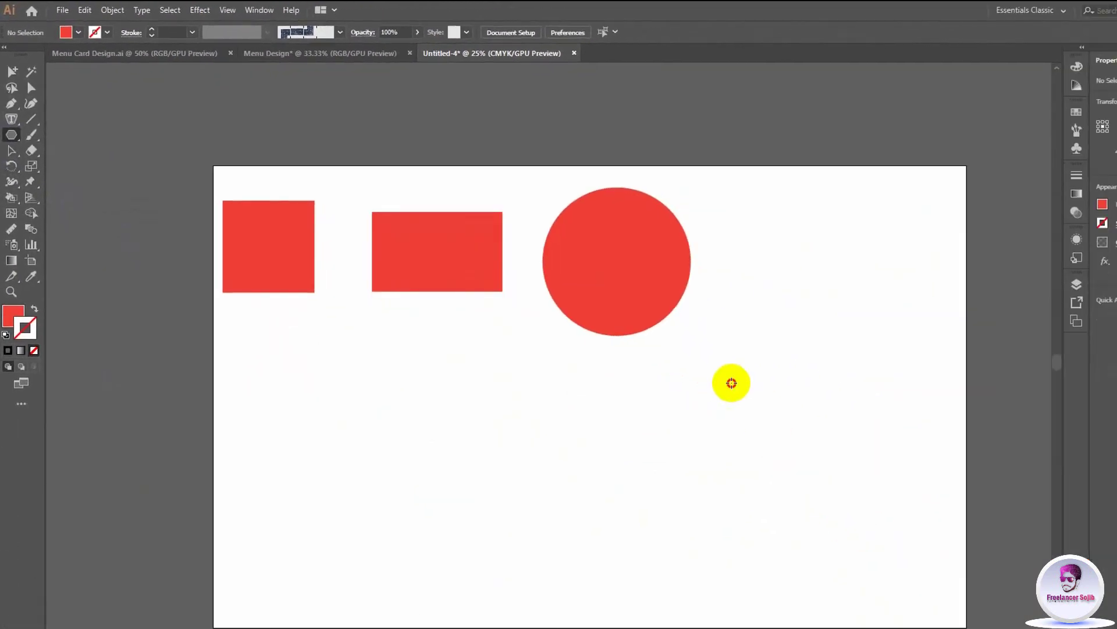
pyautogui.moveTo(729, 382); pyautogui.dragTo(802, 438)
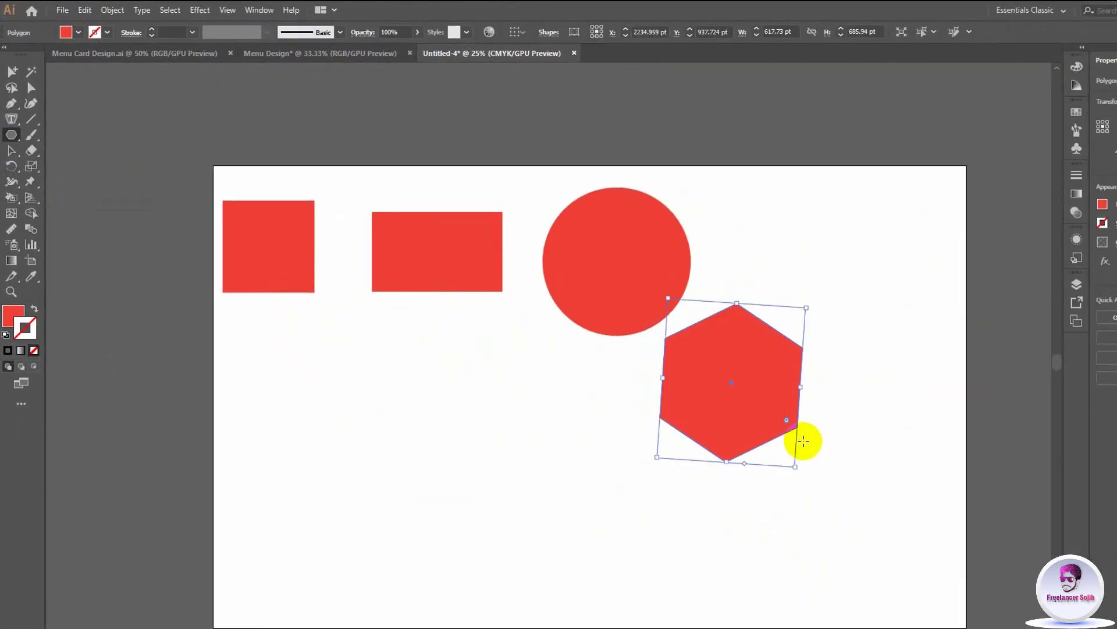
pyautogui.click(299, 210)
# Step: Move the 617.73 by 685.94 pt hexagon into the top row, right of the circle
pyautogui.click(17, 153)
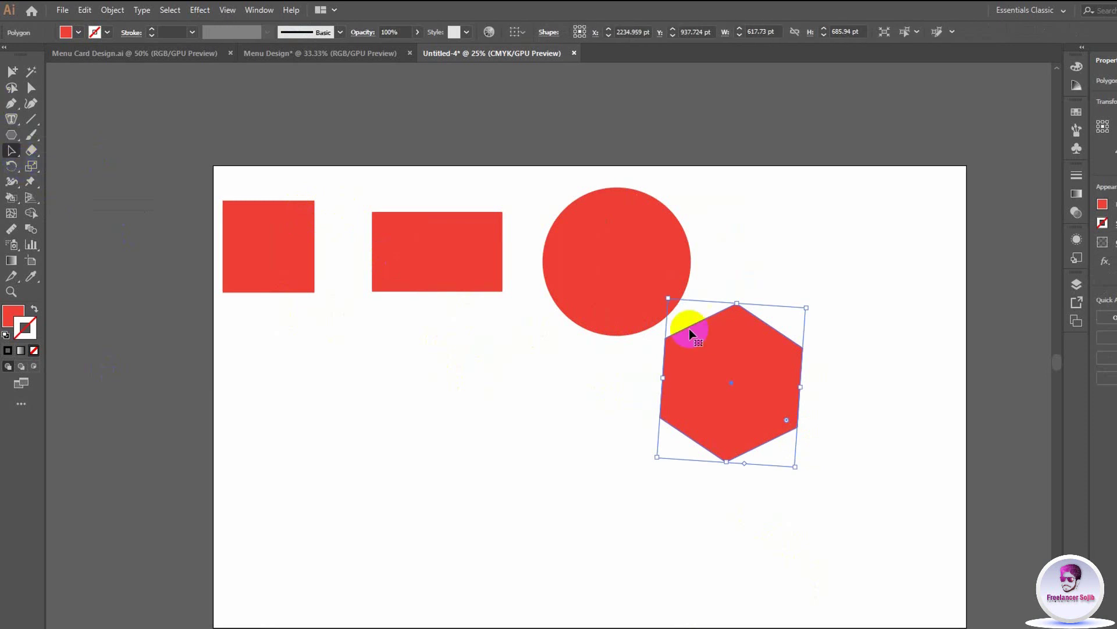
pyautogui.moveTo(802, 407); pyautogui.dragTo(853, 313)
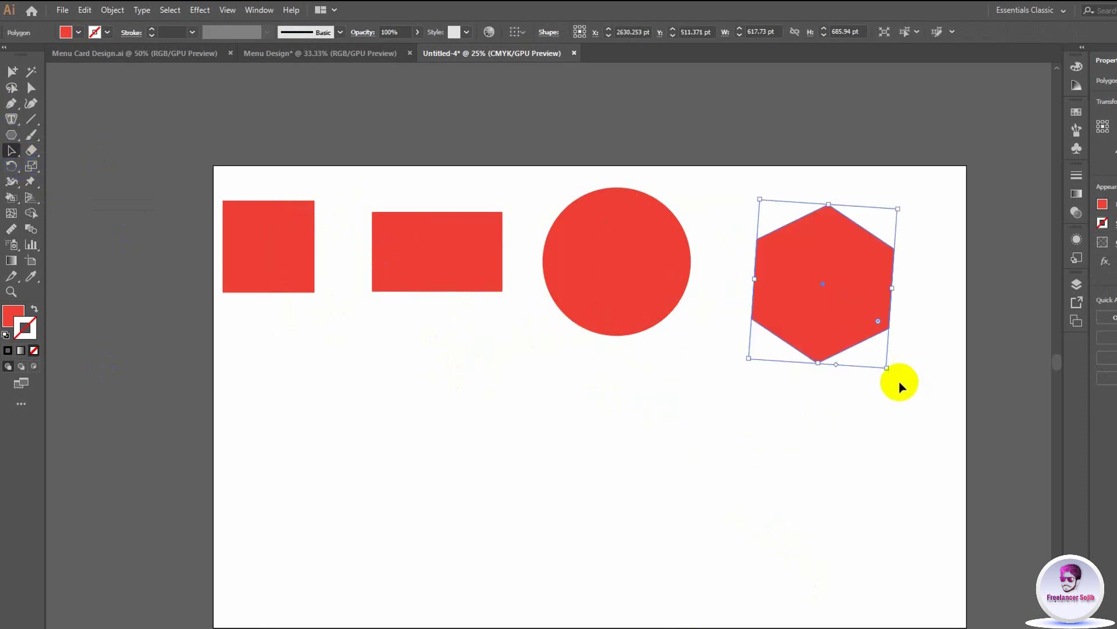
pyautogui.click(848, 338)
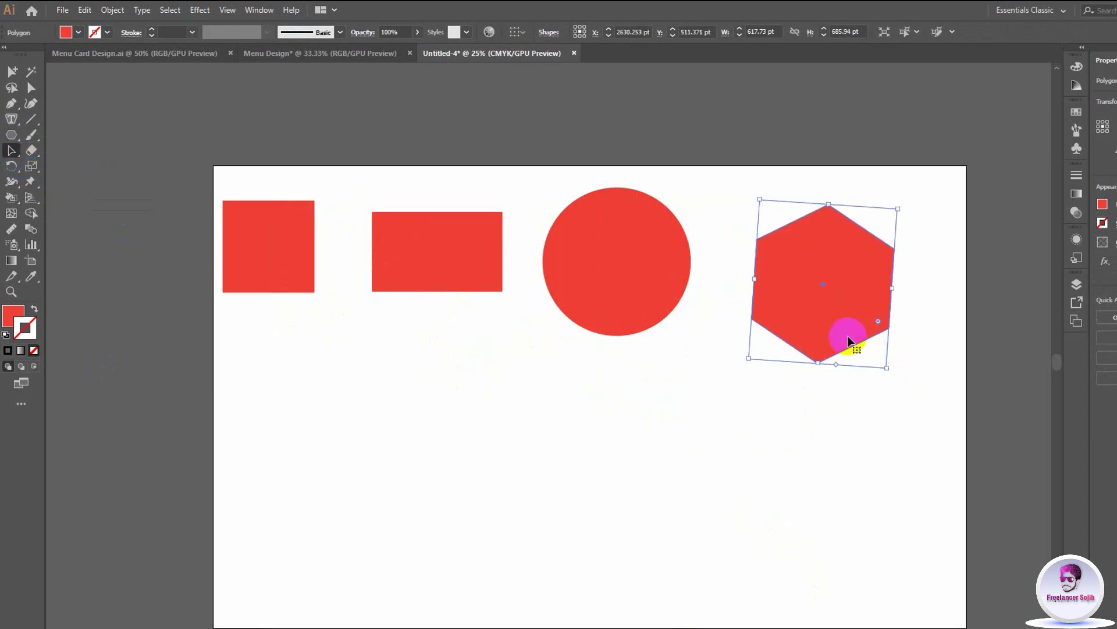
pyautogui.moveTo(854, 332); pyautogui.dragTo(874, 325)
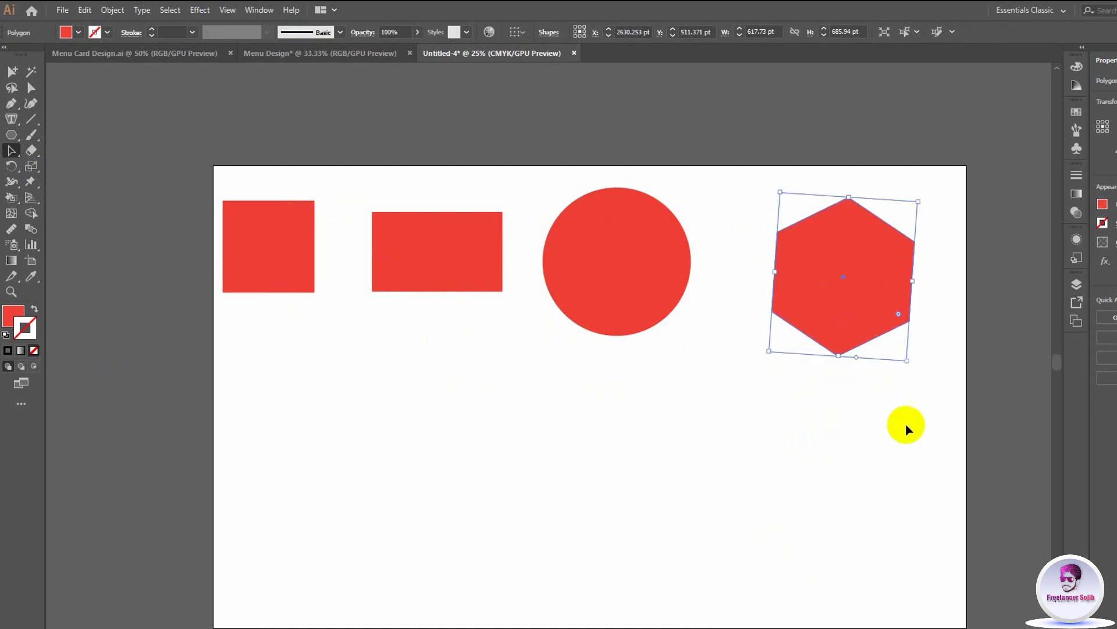
pyautogui.click(14, 150)
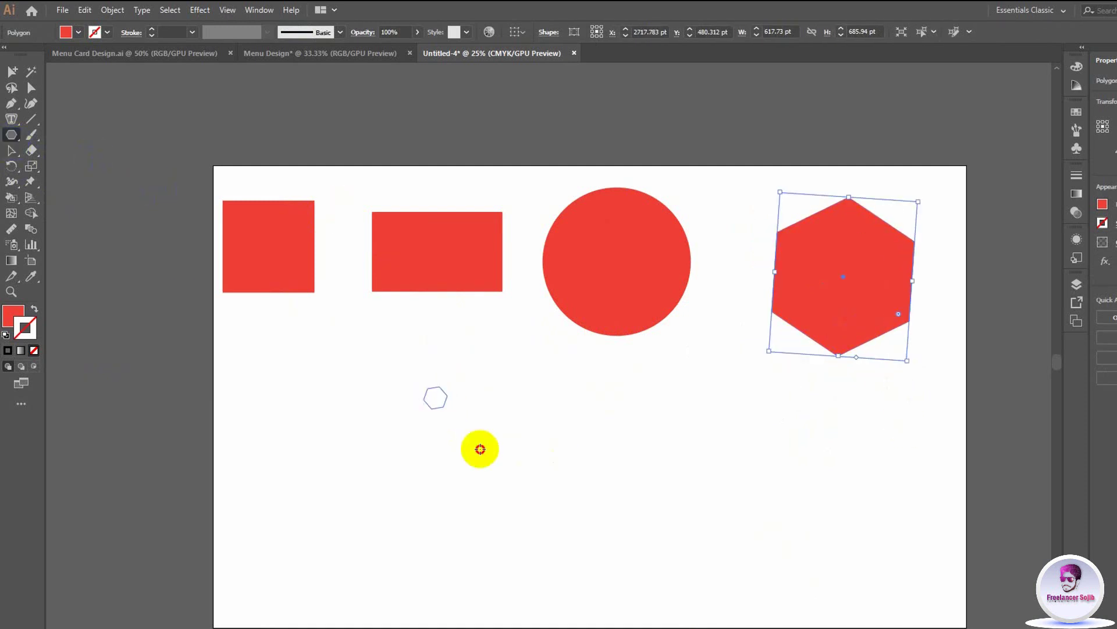
# Step: Draw a trial polygon below the rectangle, stepping its side count down and up
pyautogui.moveTo(480, 449)
pyautogui.mouseDown()
pyautogui.moveTo(550, 464)
pyautogui.moveTo(515, 418)
pyautogui.moveTo(561, 444)
pyautogui.moveTo(532, 423)
pyautogui.mouseUp()
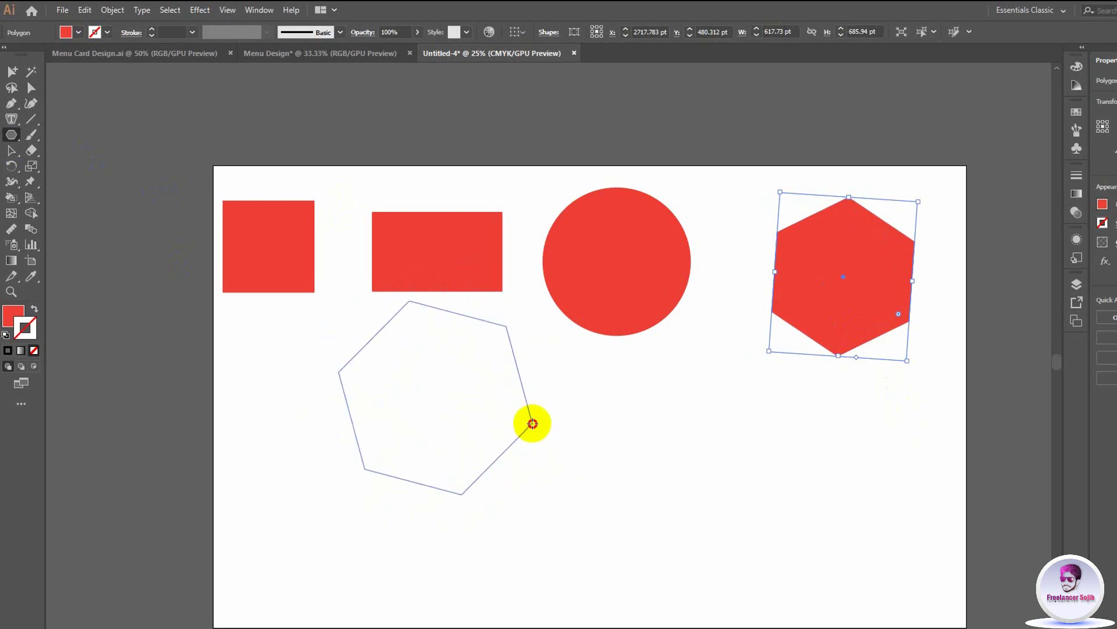
pyautogui.press('Down')
pyautogui.press('Down')
pyautogui.press('Down')
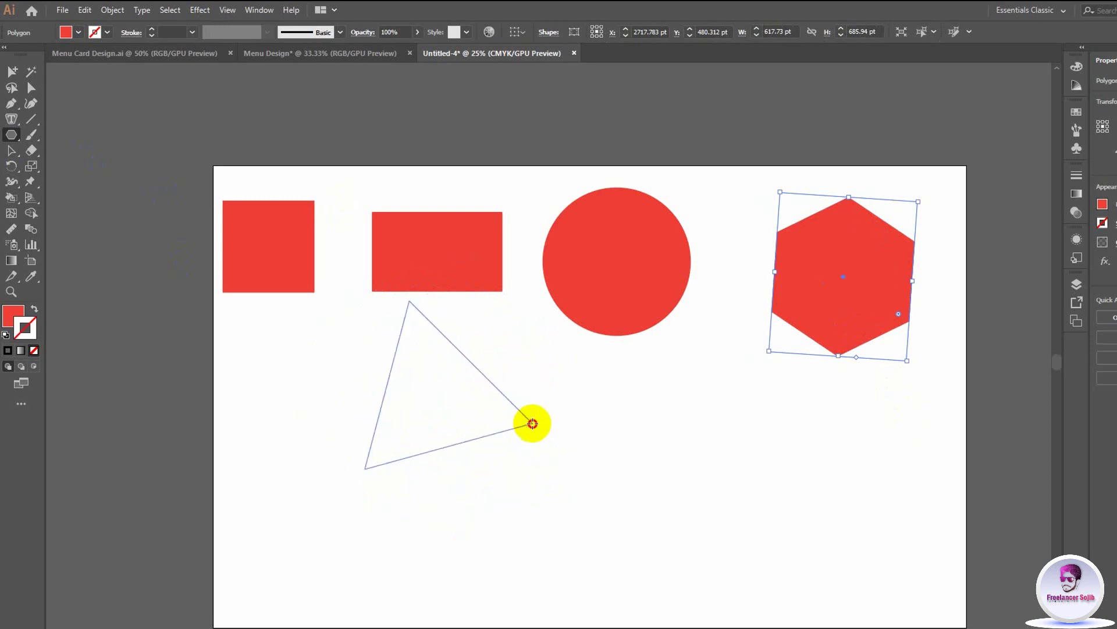
pyautogui.moveTo(533, 423)
pyautogui.mouseDown()
pyautogui.moveTo(534, 461)
pyautogui.moveTo(536, 445)
pyautogui.moveTo(571, 474)
pyautogui.moveTo(526, 496)
pyautogui.moveTo(550, 487)
pyautogui.moveTo(546, 497)
pyautogui.mouseUp()
pyautogui.press('Up')
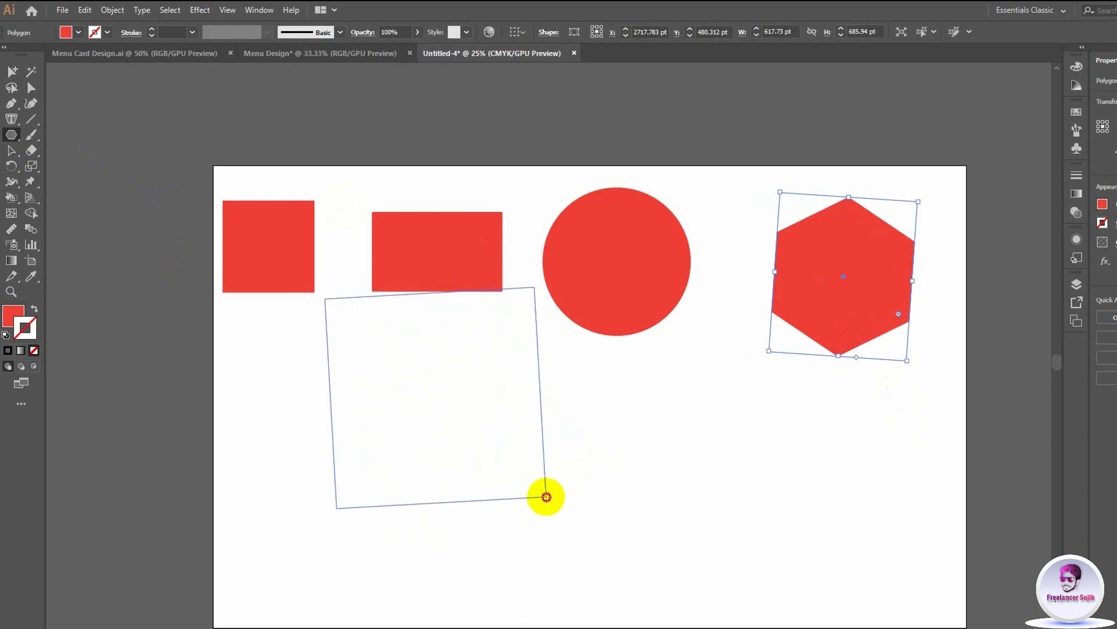
pyautogui.moveTo(546, 496); pyautogui.dragTo(541, 501)
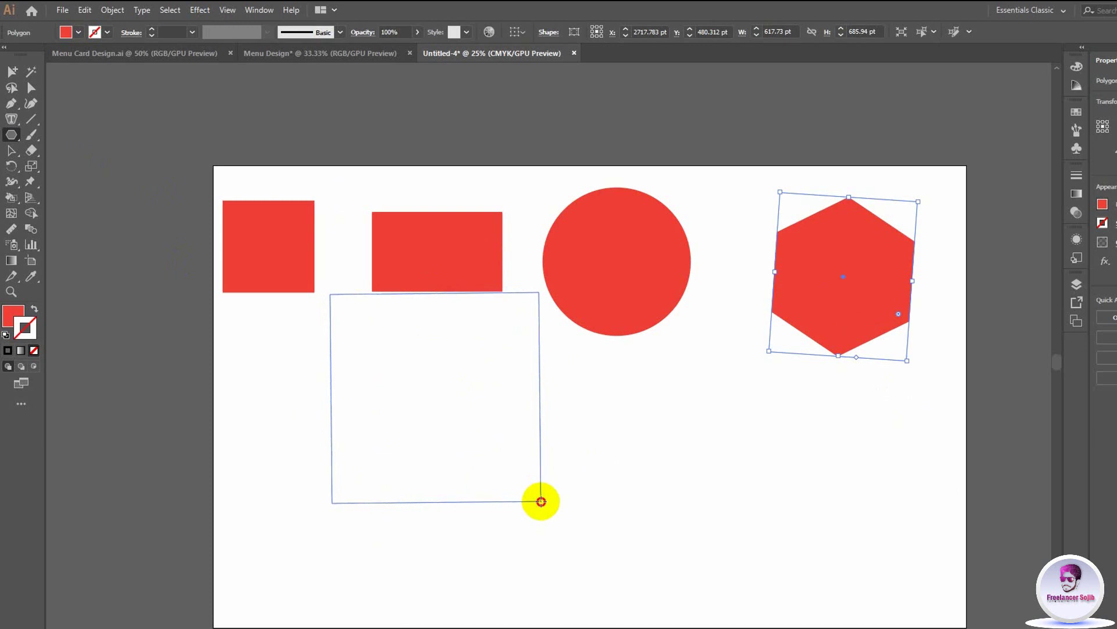
pyautogui.press('Up')
pyautogui.press('Up')
pyautogui.press('Up')
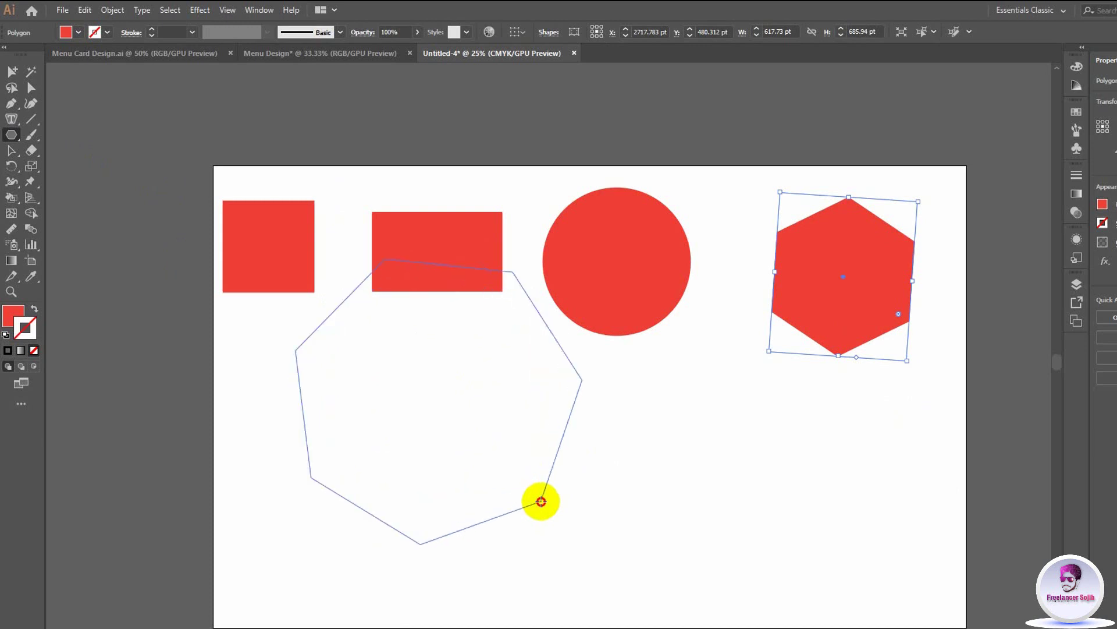
pyautogui.press('Up')
pyautogui.press('Up')
pyautogui.press('Up')
pyautogui.press('Up')
pyautogui.press('Up')
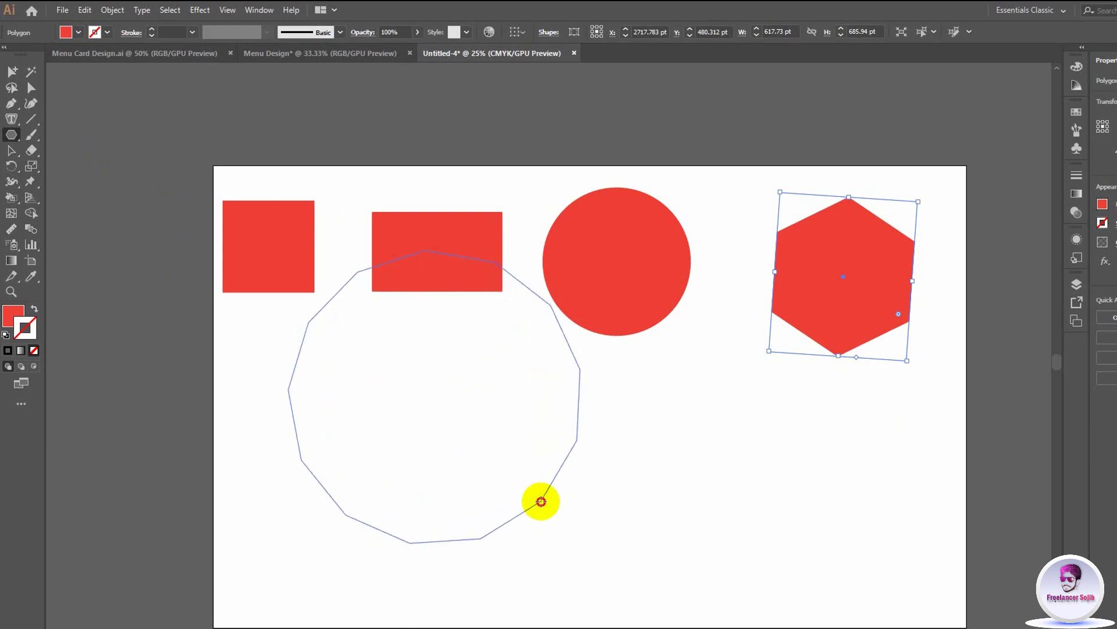
pyautogui.press('Up')
pyautogui.press('Up')
pyautogui.press('Up')
pyautogui.press('Up')
pyautogui.press('Up')
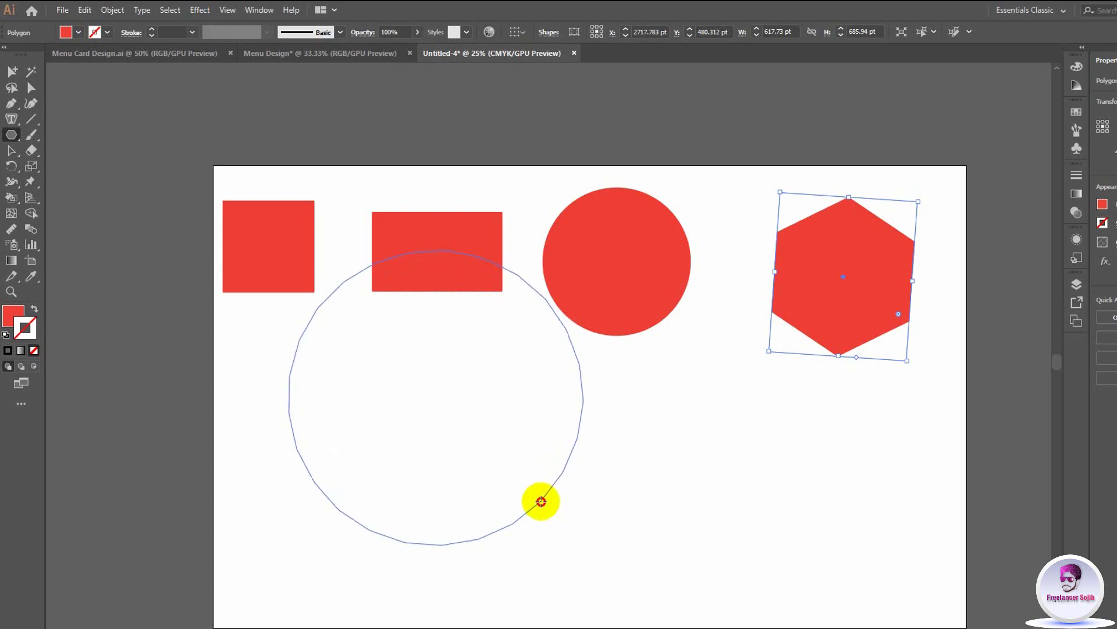
pyautogui.press('Down')
pyautogui.press('Down')
pyautogui.press('Down')
pyautogui.press('Down')
pyautogui.press('Down')
pyautogui.press('Down')
pyautogui.press('Down')
pyautogui.press('Down')
pyautogui.press('Down')
pyautogui.press('Down')
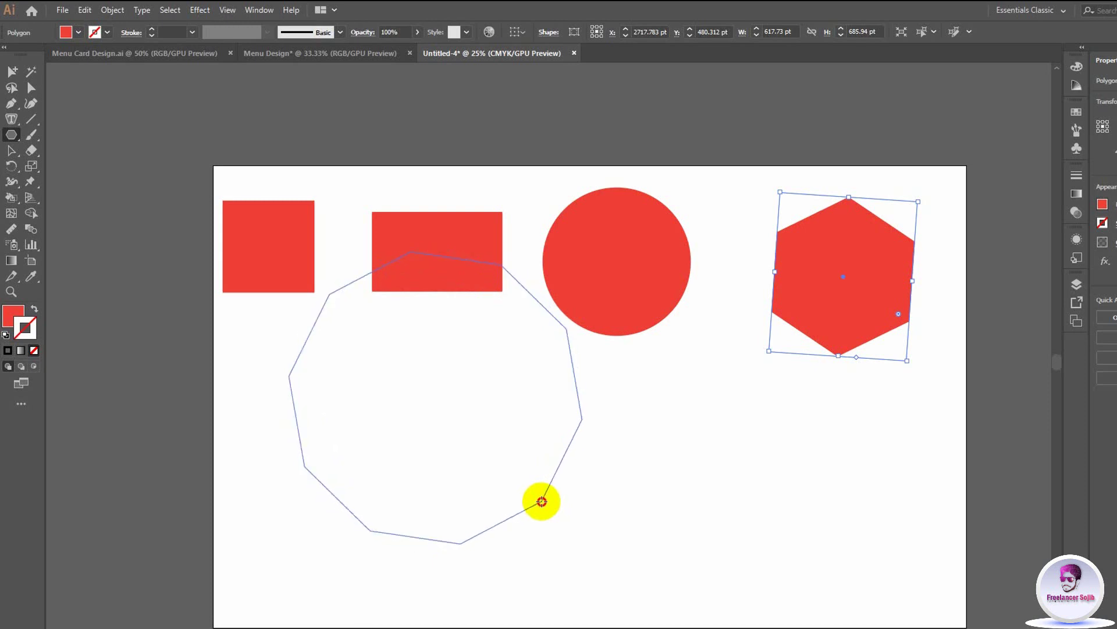
pyautogui.press('Down')
pyautogui.press('Down')
pyautogui.press('Down')
pyautogui.press('Down')
pyautogui.press('Down')
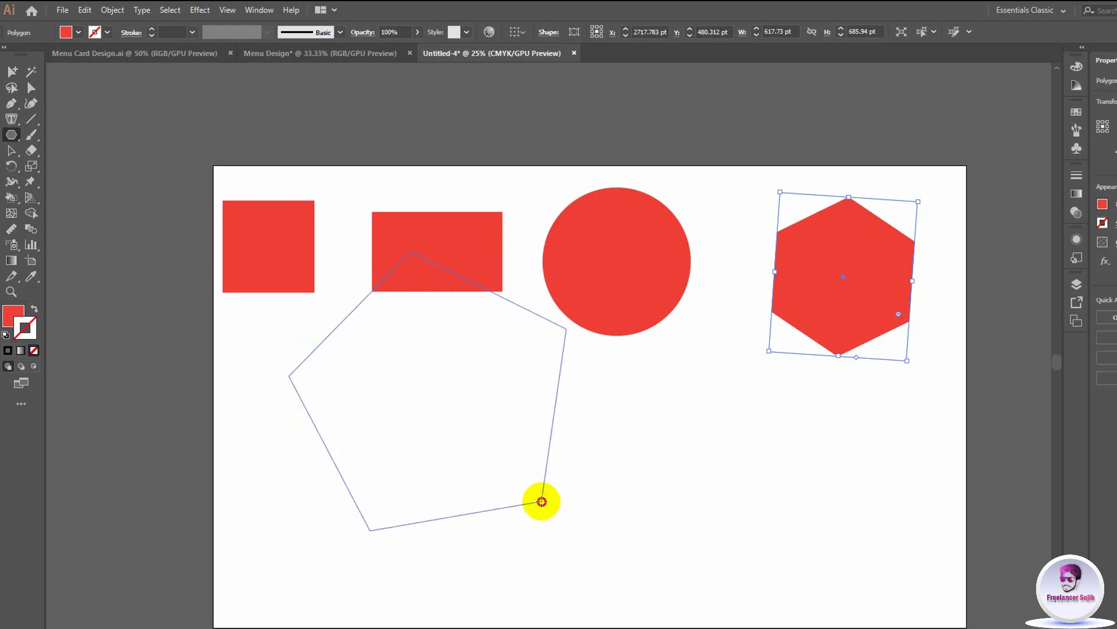
pyautogui.press('Down')
pyautogui.press('Down')
# Step: Finish an oversized trial hexagon in the lower left, then delete it
pyautogui.moveTo(542, 501); pyautogui.dragTo(575, 492)
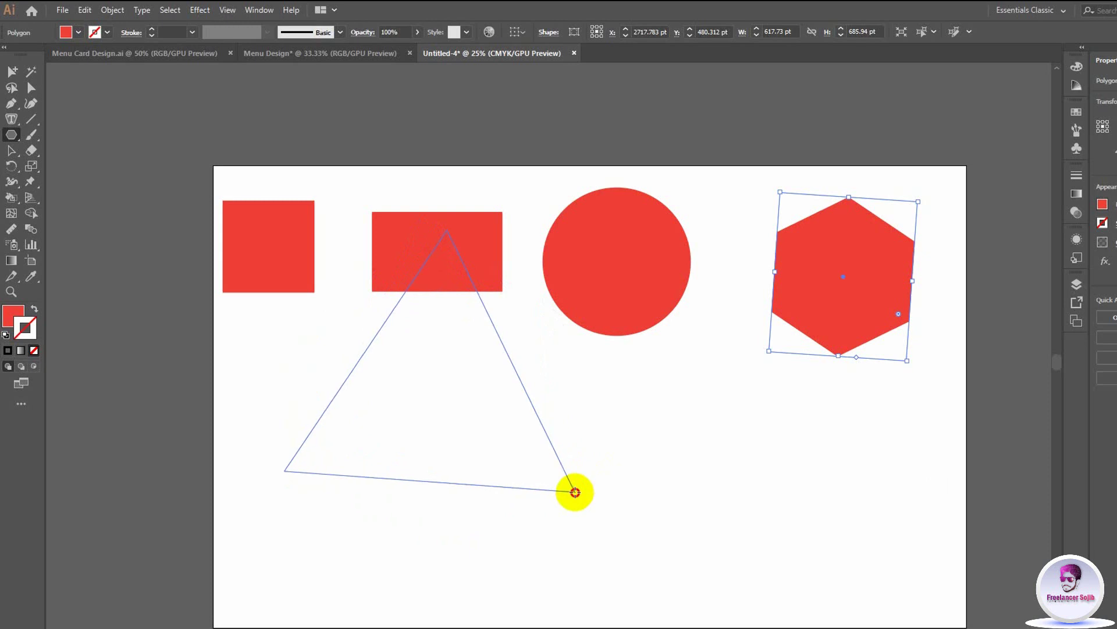
pyautogui.press('Up')
pyautogui.press('Up')
pyautogui.press('Down')
pyautogui.press('Down')
pyautogui.press('Up')
pyautogui.press('Up')
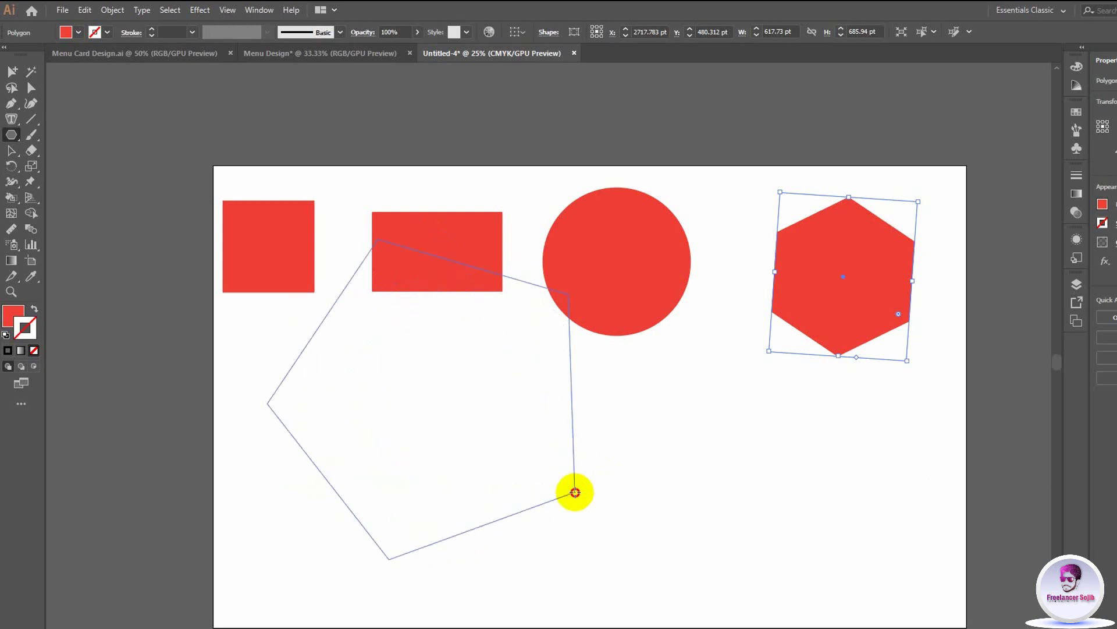
pyautogui.press('Up')
pyautogui.press('Up')
pyautogui.press('Up')
pyautogui.press('Up')
pyautogui.press('Up')
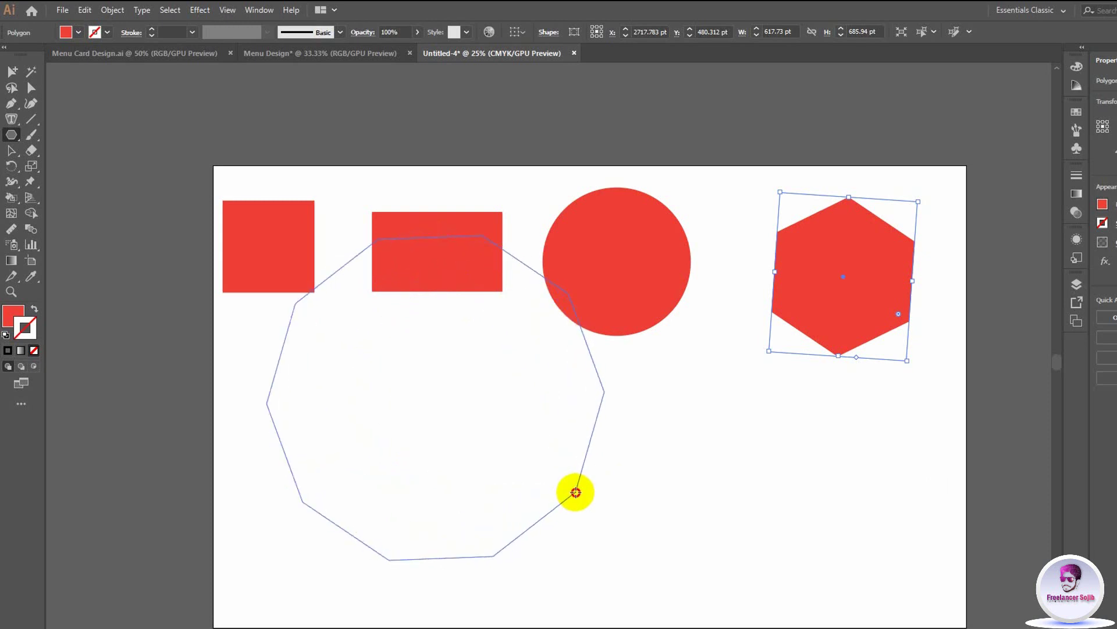
pyautogui.press('Down')
pyautogui.press('Down')
pyautogui.press('Down')
pyautogui.press('Down')
pyautogui.press('Down')
pyautogui.press('Down')
pyautogui.press('Down')
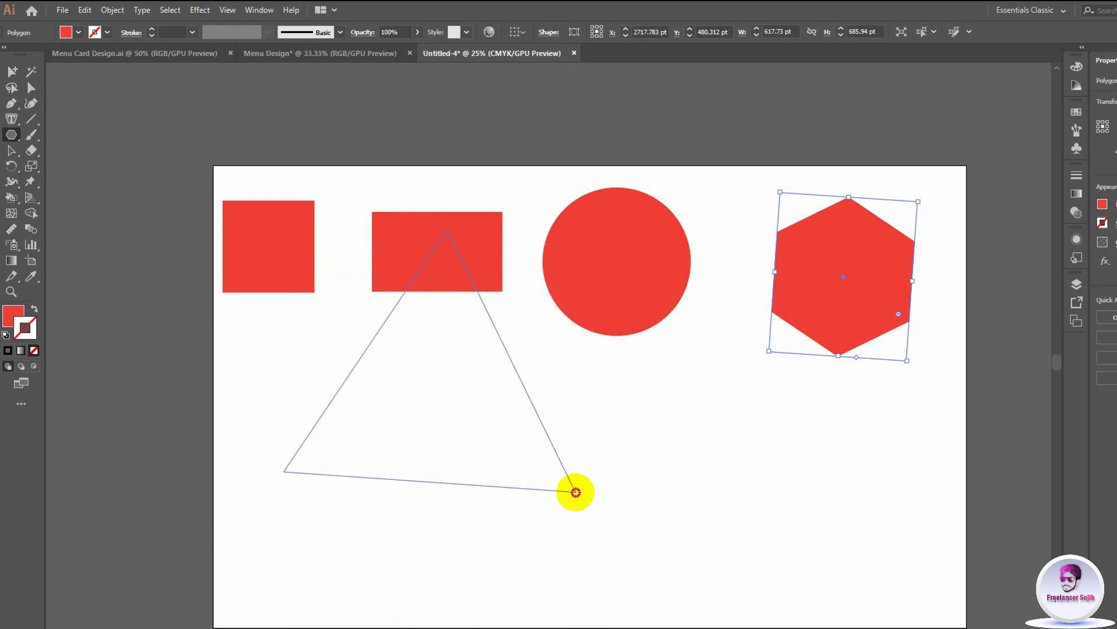
pyautogui.press('Up')
pyautogui.press('Down')
pyautogui.press('Up')
pyautogui.press('Up')
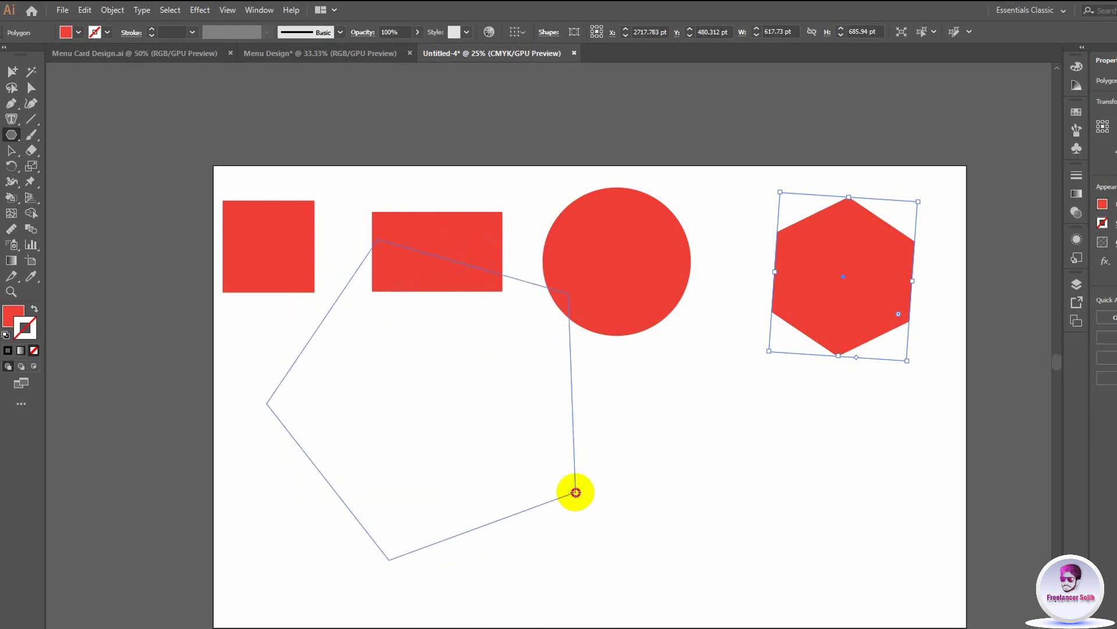
pyautogui.press('Up')
pyautogui.moveTo(576, 492); pyautogui.dragTo(578, 480)
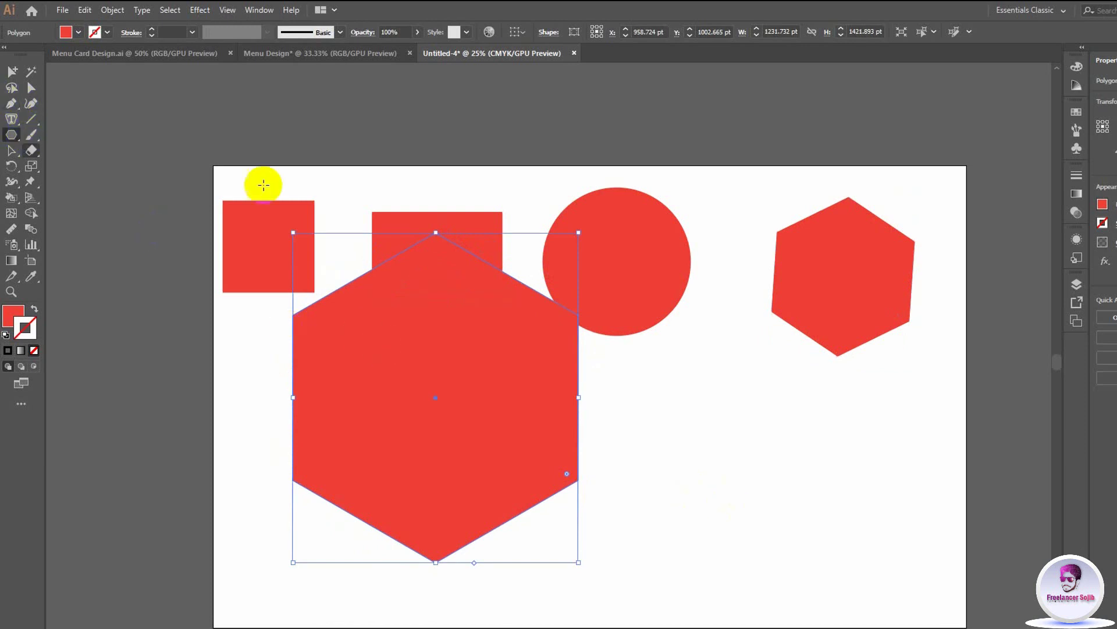
pyautogui.press('Delete')
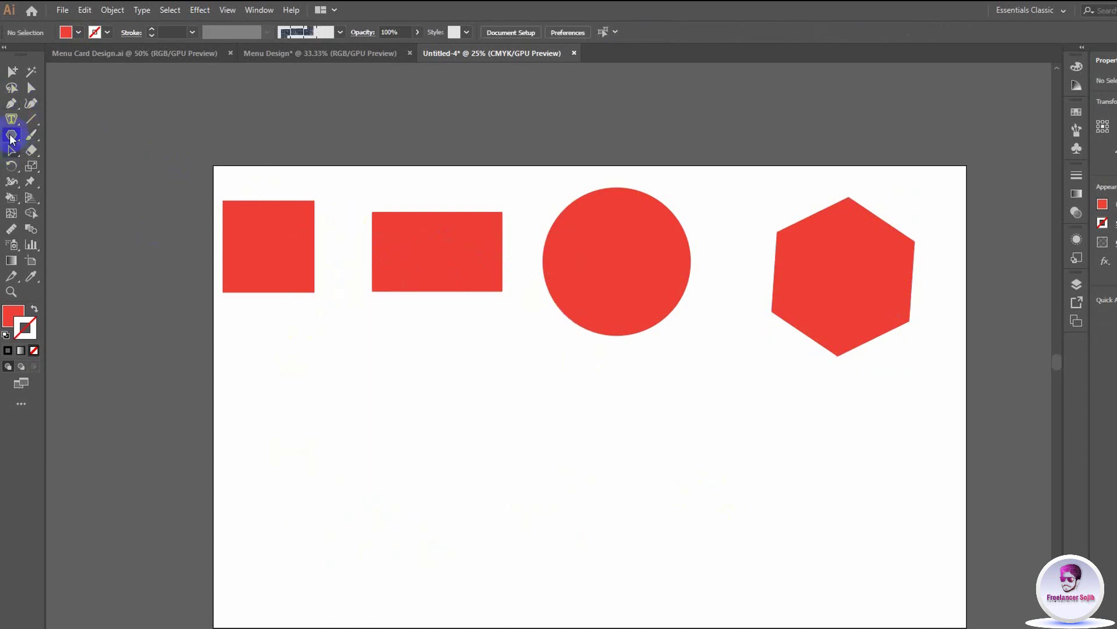
# Step: Draw a red five-point star, about 771.734 by 733.963 pt, below the rectangle
pyautogui.click(8, 137)
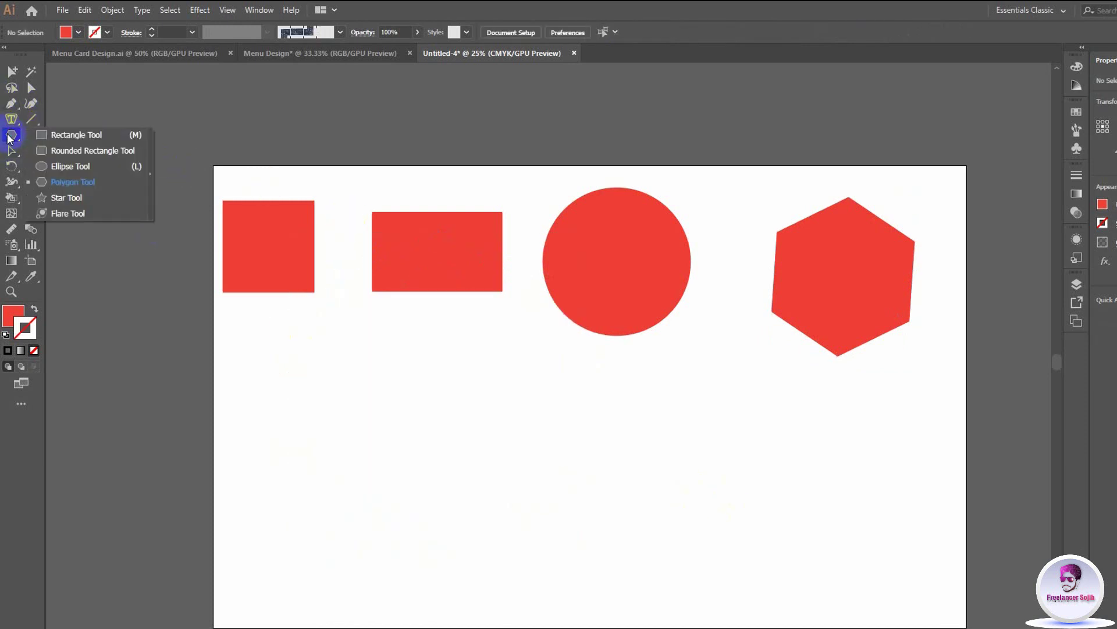
pyautogui.click(62, 200)
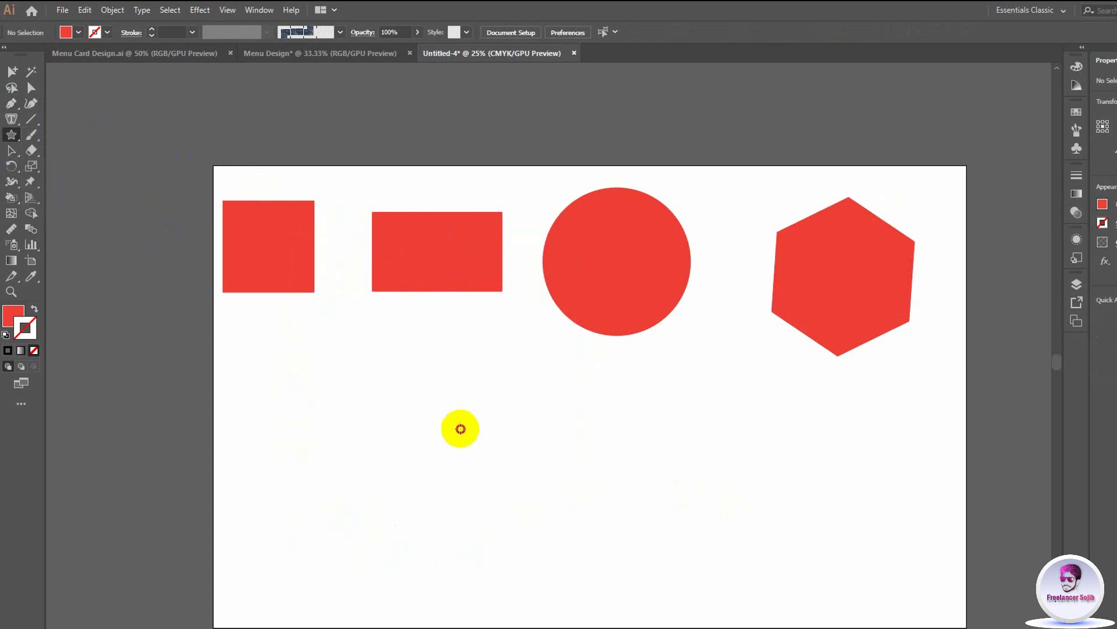
pyautogui.moveTo(446, 416); pyautogui.dragTo(481, 449)
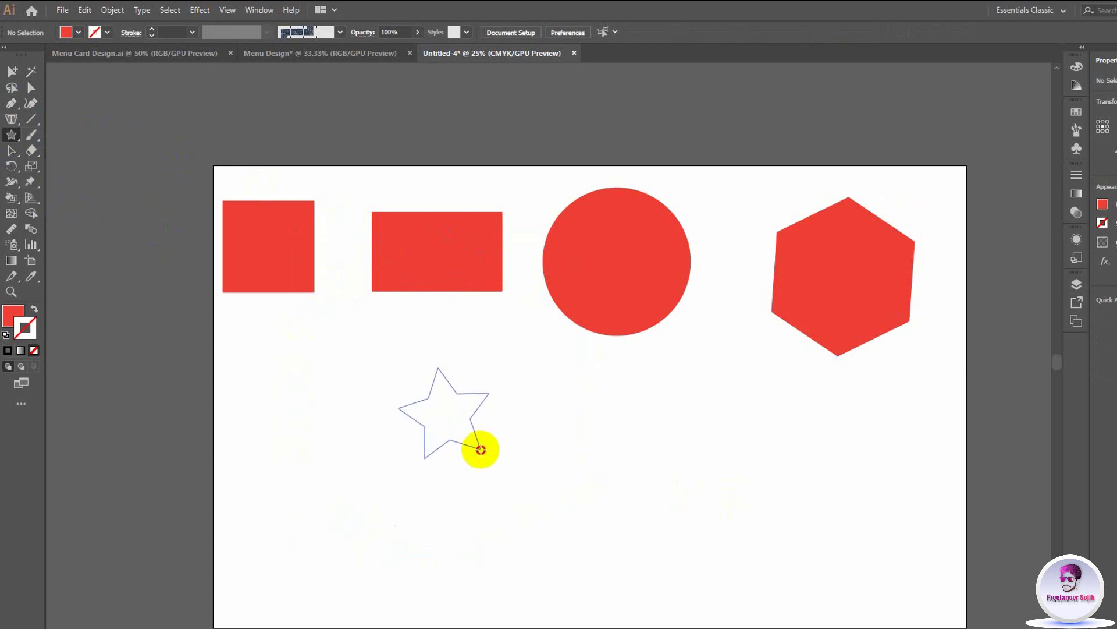
pyautogui.moveTo(481, 449)
pyautogui.mouseDown()
pyautogui.moveTo(534, 481)
pyautogui.moveTo(515, 460)
pyautogui.mouseUp()
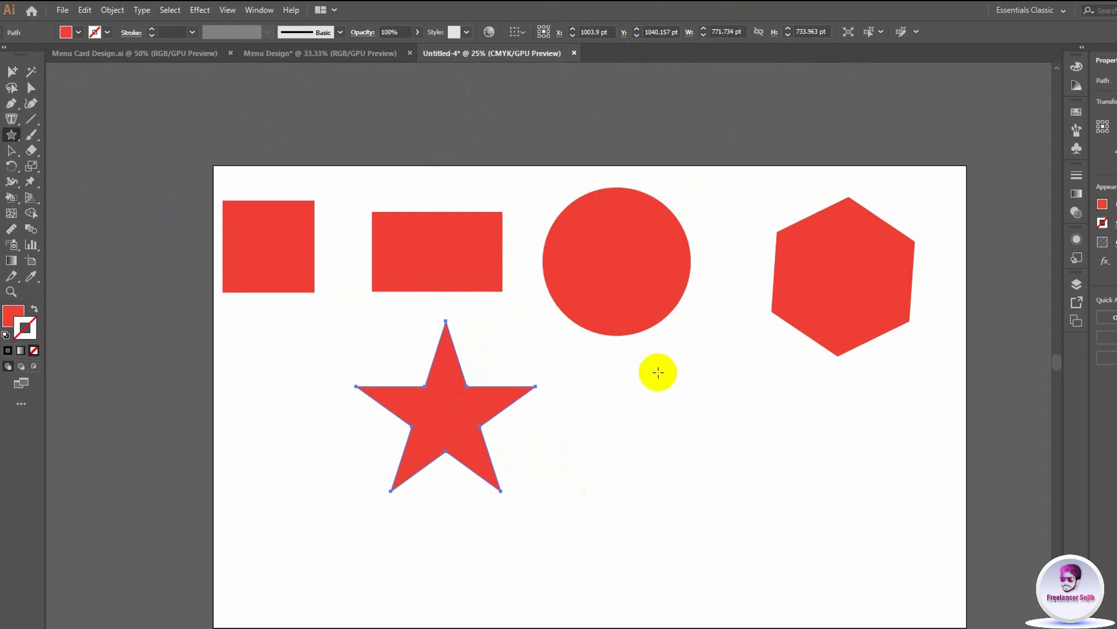
pyautogui.moveTo(693, 421); pyautogui.dragTo(756, 504)
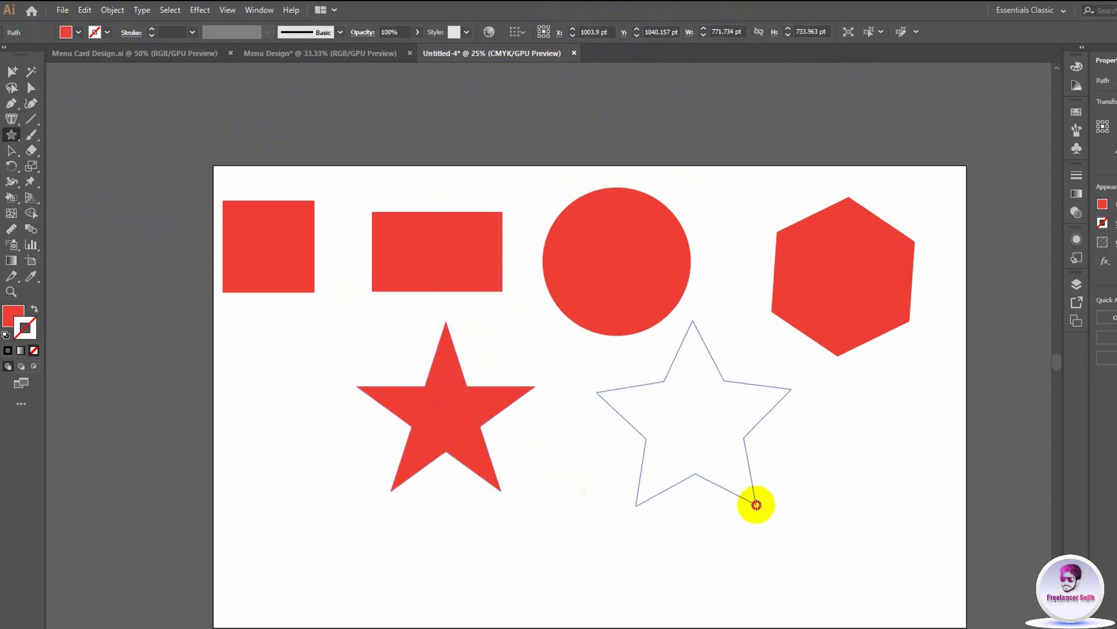
pyautogui.moveTo(756, 504); pyautogui.dragTo(756, 510)
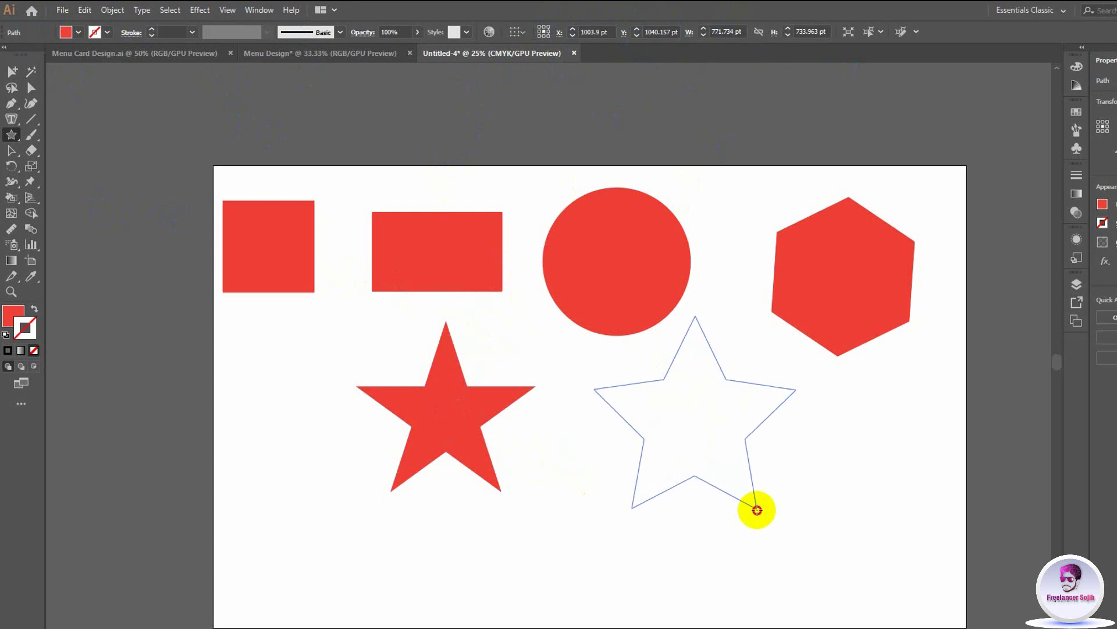
pyautogui.press('Up')
pyautogui.press('Up')
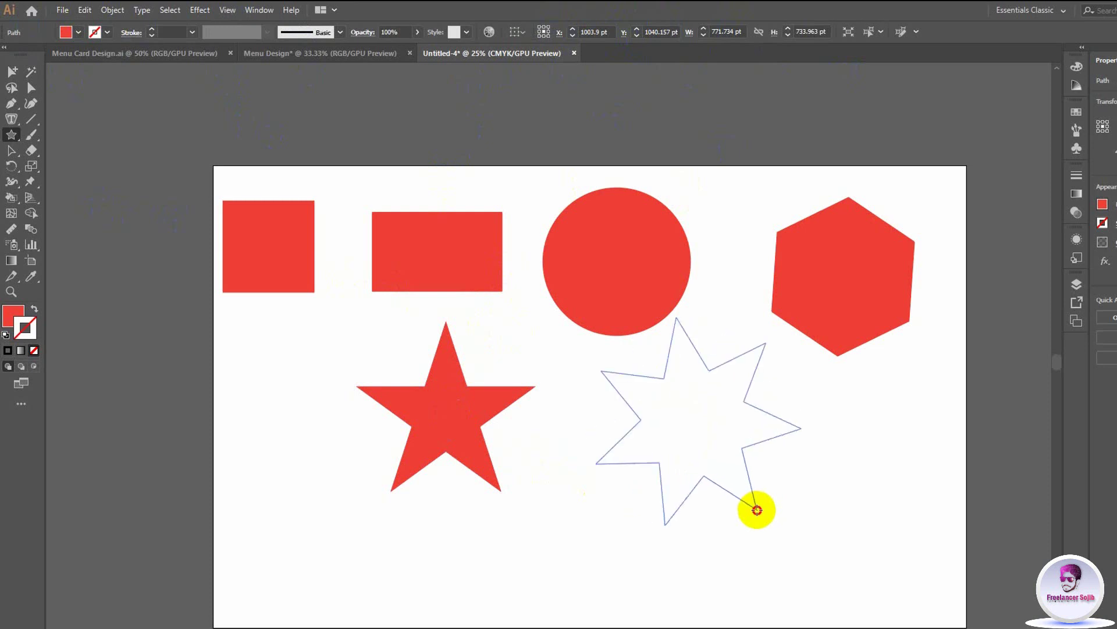
pyautogui.moveTo(757, 510)
pyautogui.mouseDown()
pyautogui.moveTo(766, 532)
pyautogui.moveTo(811, 494)
pyautogui.moveTo(799, 512)
pyautogui.mouseUp()
pyautogui.press('Up')
pyautogui.press('Up')
pyautogui.press('Up')
pyautogui.press('Up')
pyautogui.press('Up')
pyautogui.press('Up')
pyautogui.press('Up')
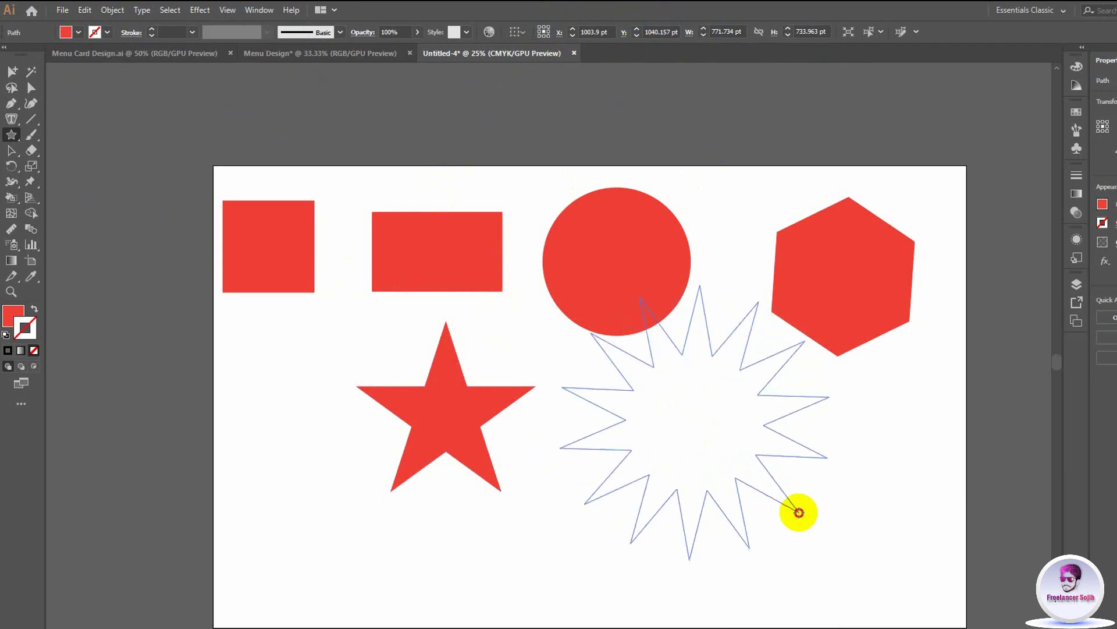
pyautogui.press('Up')
pyautogui.press('Up')
pyautogui.press('Up')
pyautogui.press('Up')
pyautogui.press('Up')
pyautogui.press('Up')
pyautogui.press('Up')
pyautogui.press('Up')
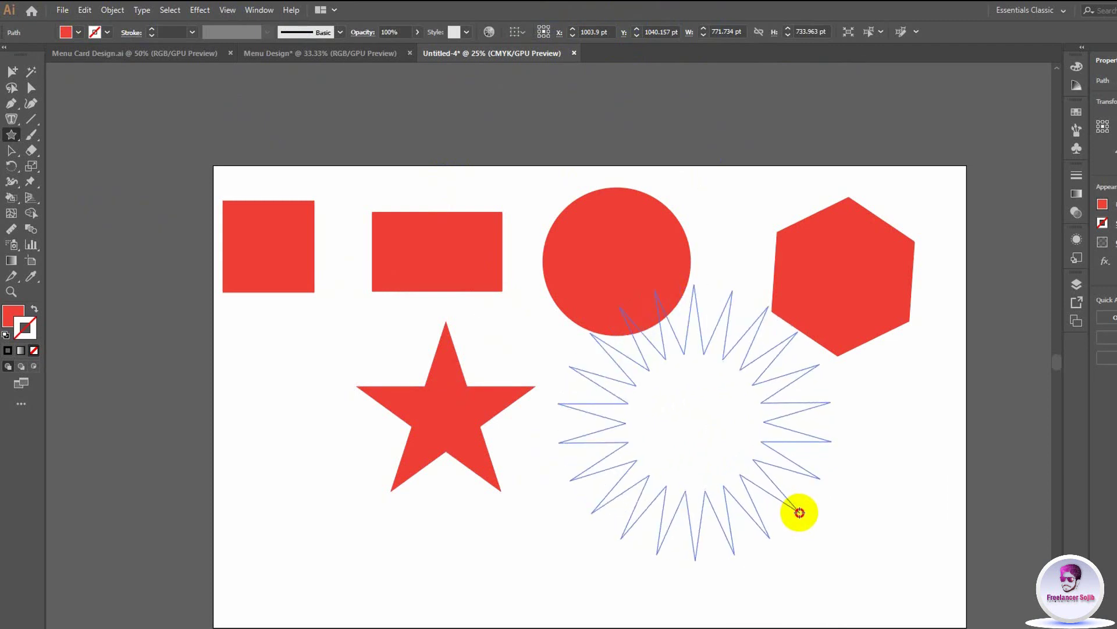
pyautogui.press('Down')
pyautogui.press('Down')
pyautogui.press('Down')
pyautogui.press('Down')
pyautogui.press('Down')
pyautogui.press('Down')
pyautogui.press('Down')
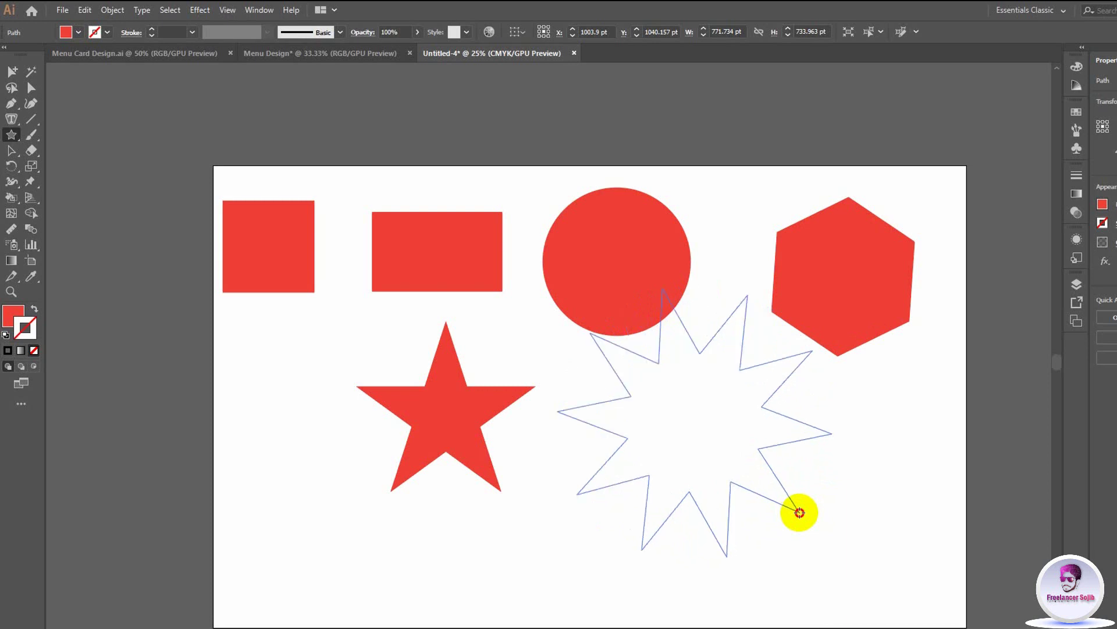
pyautogui.press('Down')
pyautogui.press('Down')
pyautogui.press('Down')
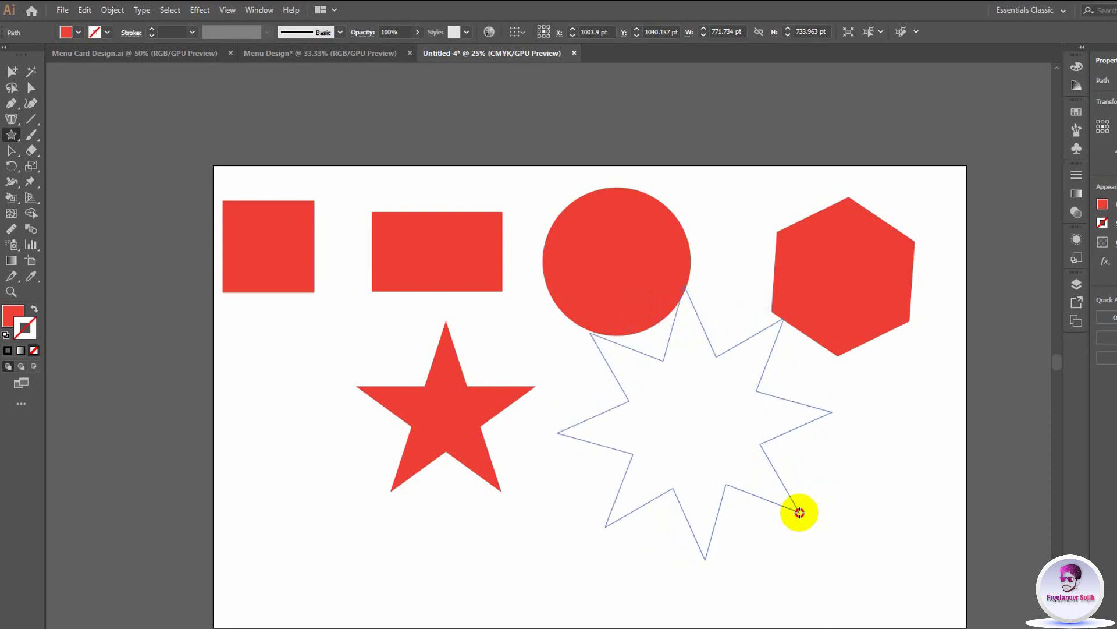
pyautogui.press('Down')
pyautogui.press('Down')
pyautogui.press('Down')
pyautogui.press('Down')
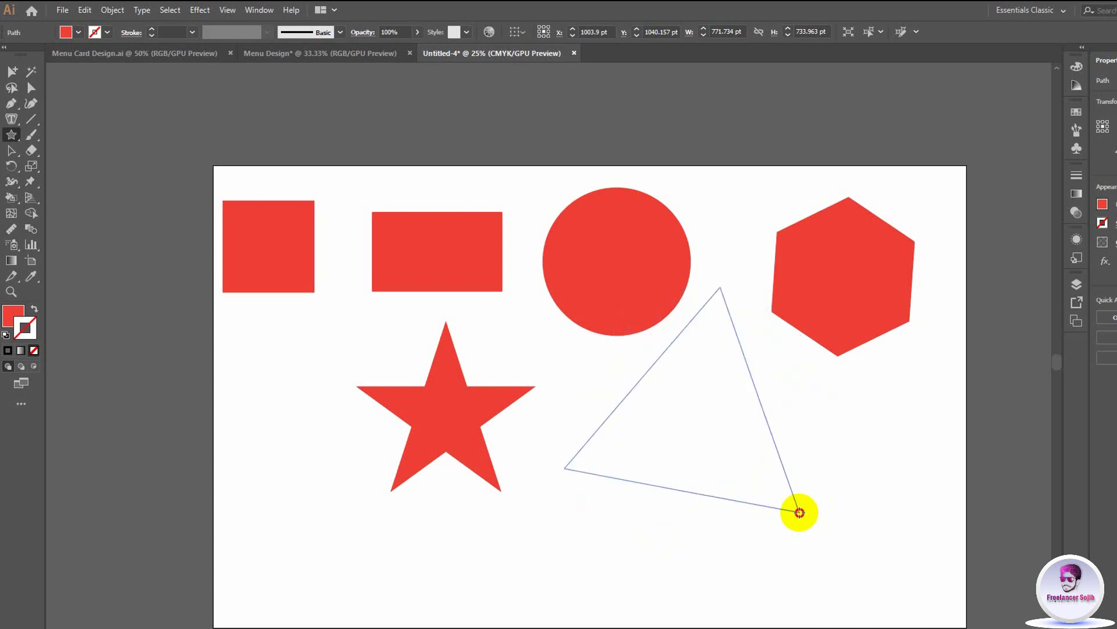
pyautogui.moveTo(800, 512)
pyautogui.mouseDown()
pyautogui.moveTo(815, 461)
pyautogui.moveTo(828, 495)
pyautogui.moveTo(811, 486)
pyautogui.moveTo(808, 463)
pyautogui.mouseUp()
pyautogui.moveTo(808, 464); pyautogui.dragTo(796, 487)
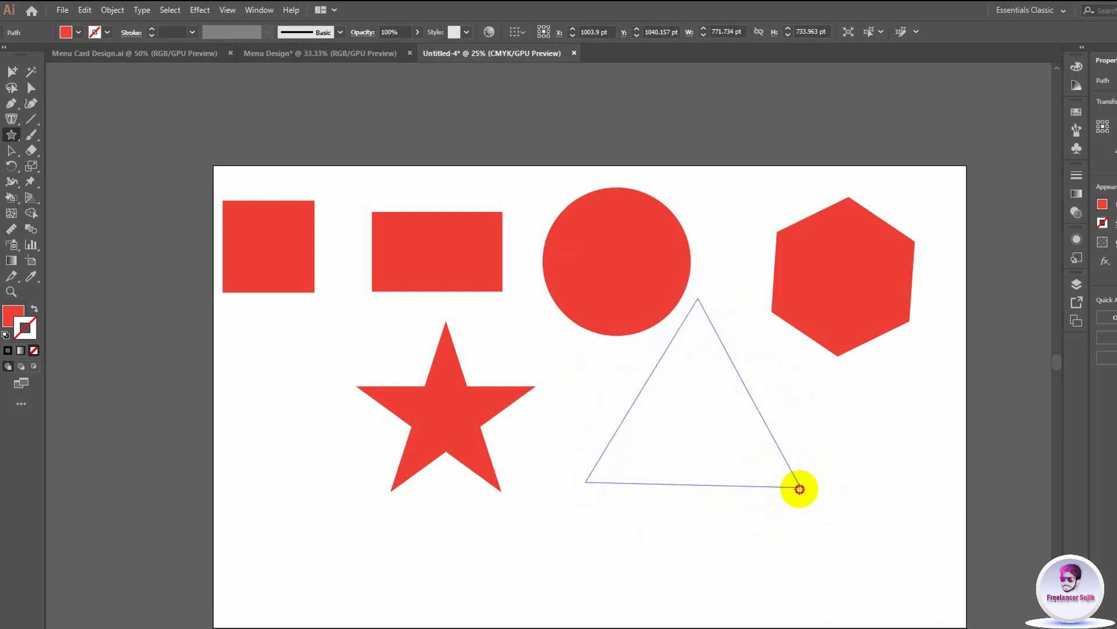
pyautogui.press('Up')
pyautogui.press('Up')
pyautogui.press('Up')
pyautogui.press('Up')
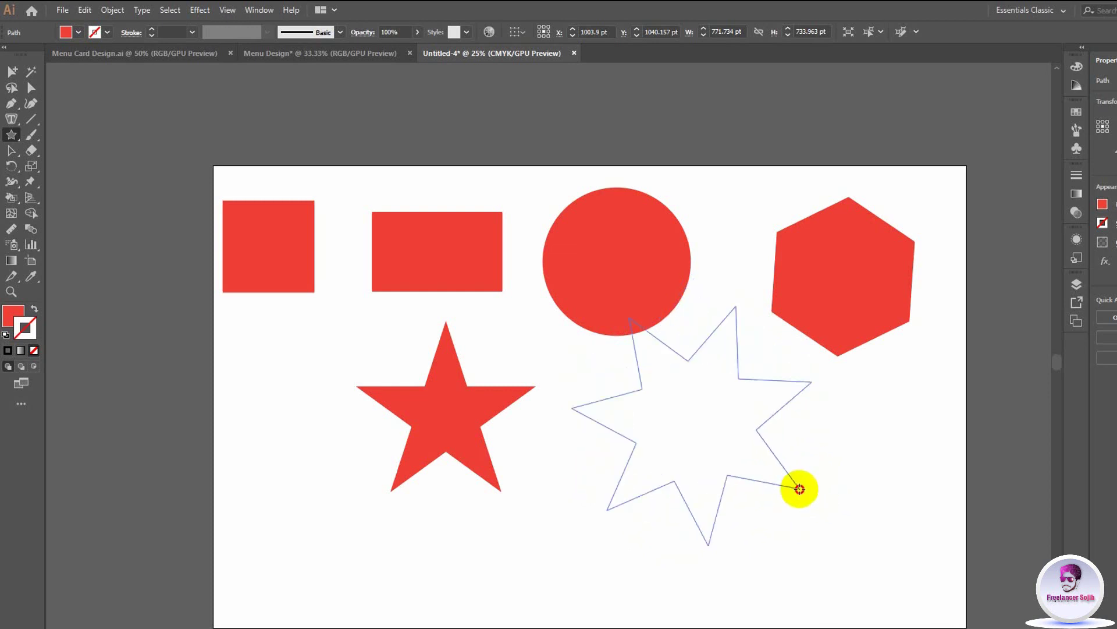
pyautogui.press('Up')
pyautogui.press('Up')
pyautogui.press('Up')
pyautogui.press('Up')
pyautogui.press('Down')
pyautogui.press('Down')
pyautogui.press('Down')
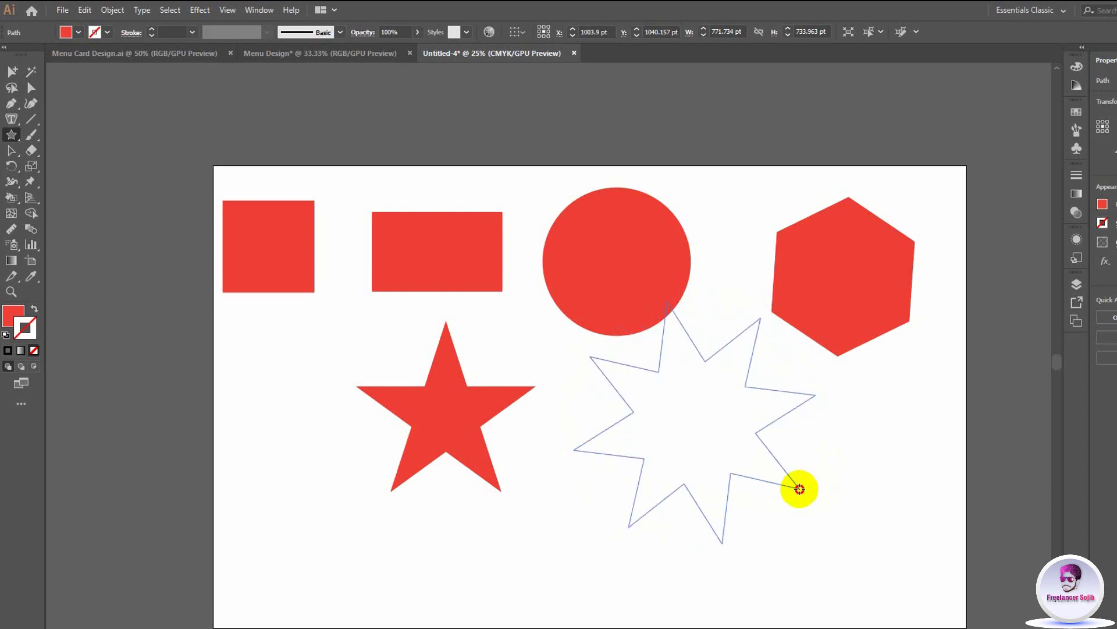
pyautogui.press('Down')
pyautogui.press('Down')
pyautogui.press('Down')
pyautogui.press('Down')
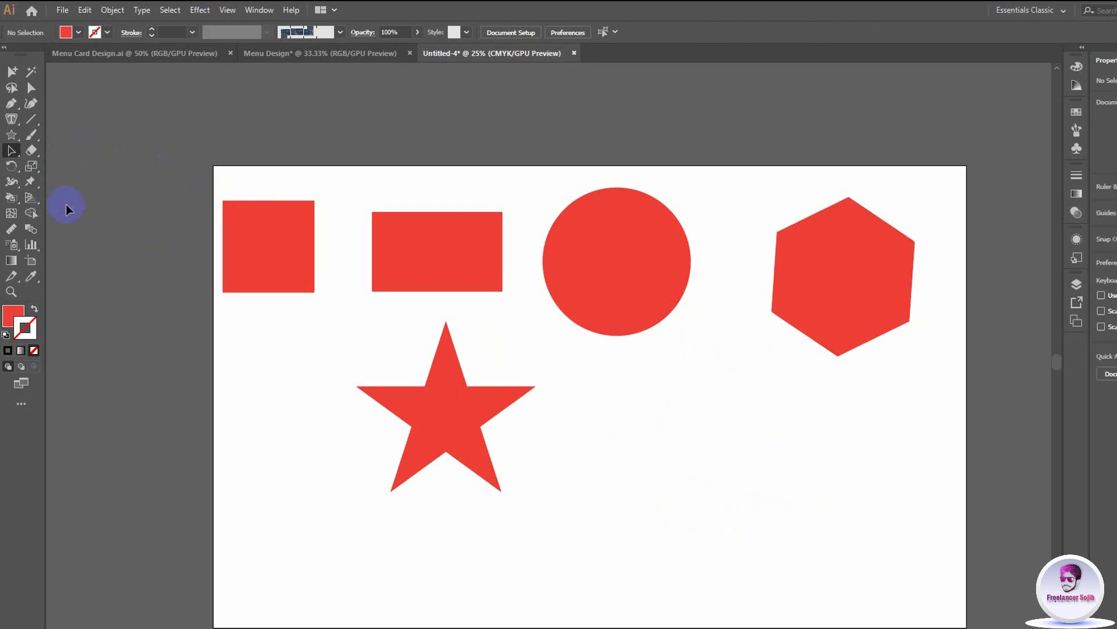
# Step: Select the Flare Tool from the shape tools flyout
pyautogui.moveTo(11, 135); pyautogui.dragTo(74, 222)
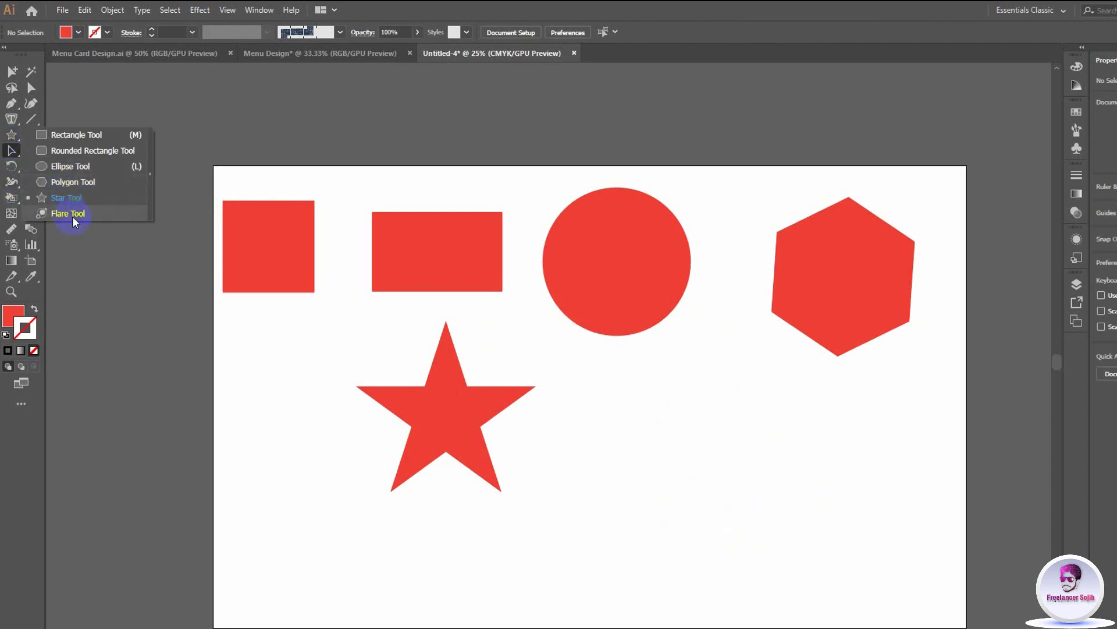
pyautogui.click(72, 215)
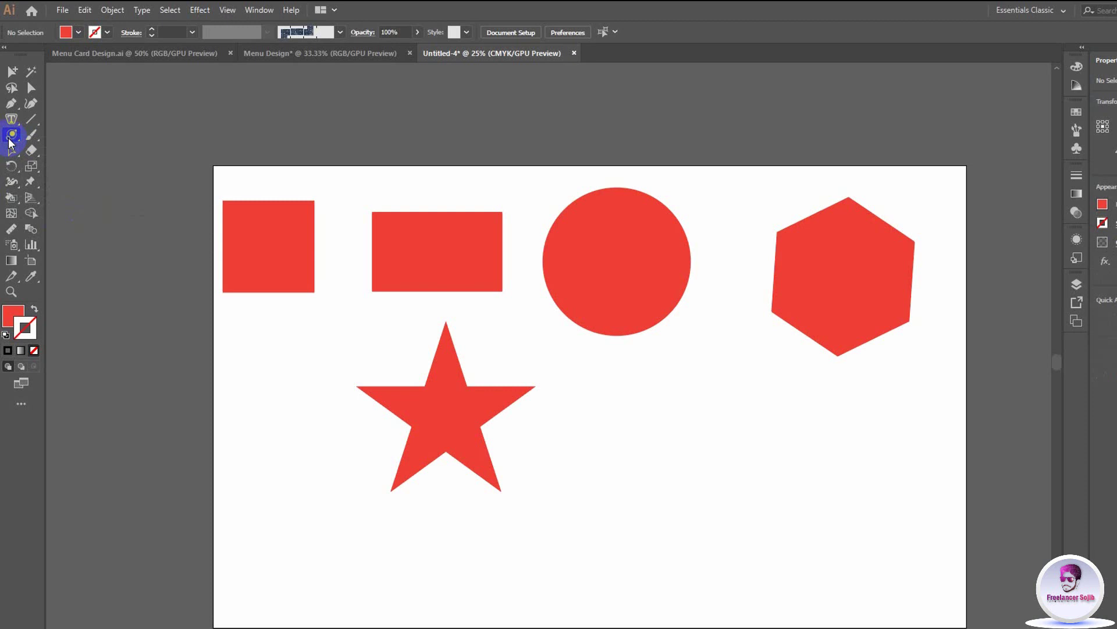
pyautogui.click(10, 137)
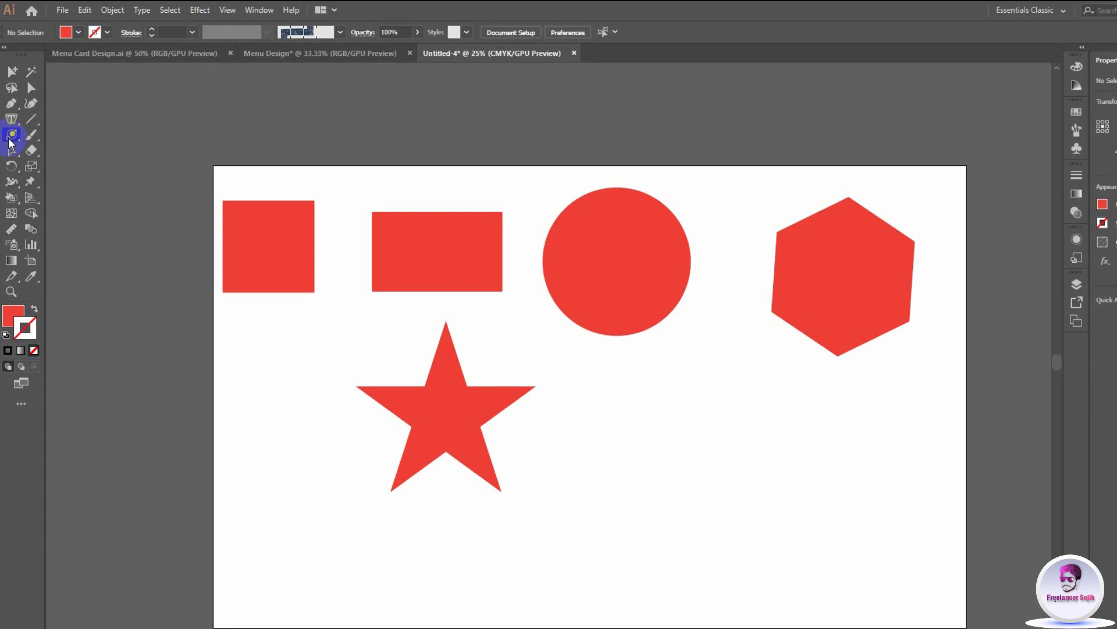